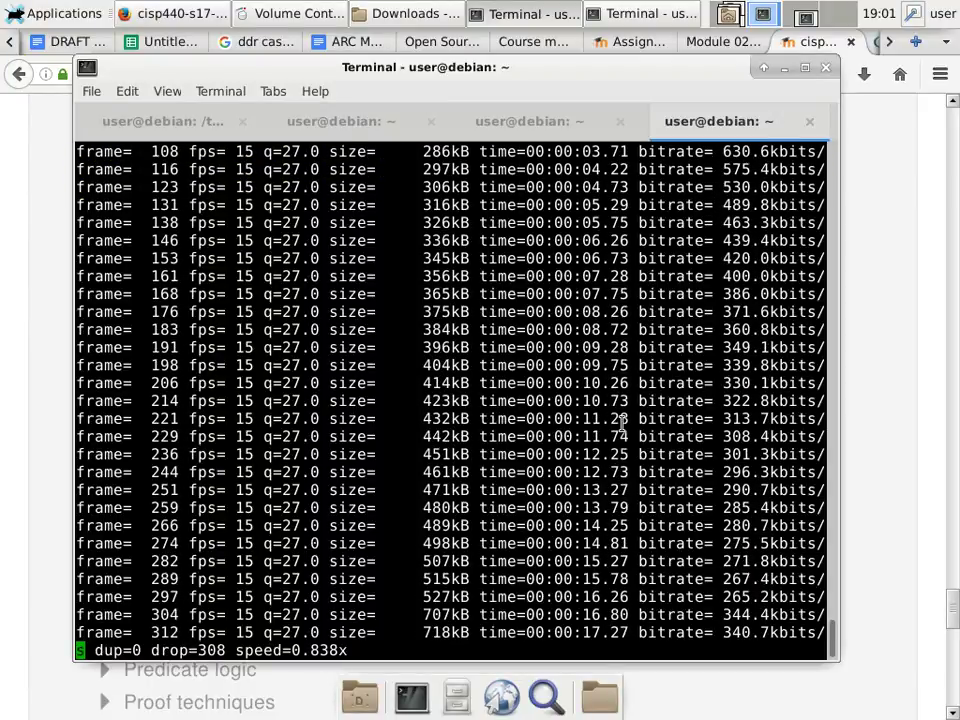
Switch to the Moodle site in Firefox and open the CISP 310: Assembly Language Programming for Microcomputers (S17 10532) course.
click(613, 45)
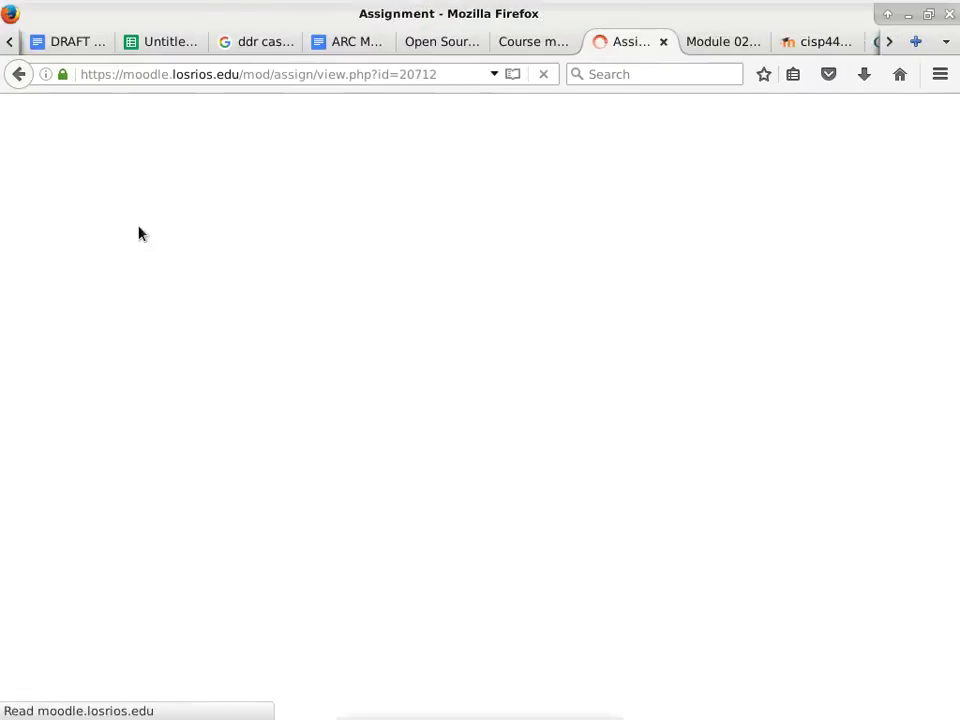
scroll(579, 279, up, 5)
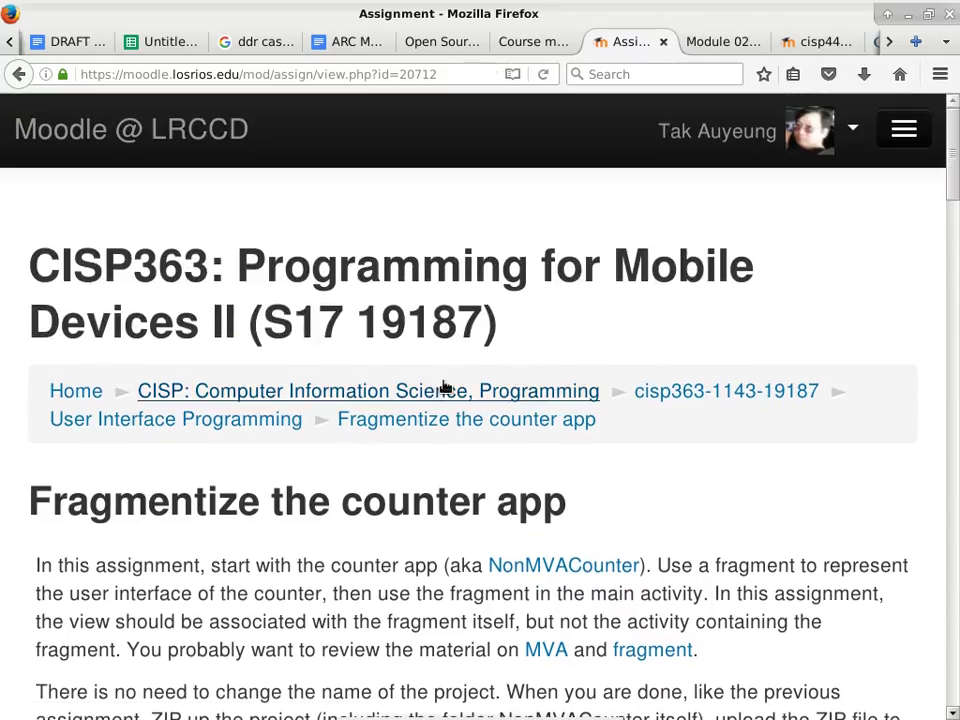
click(354, 391)
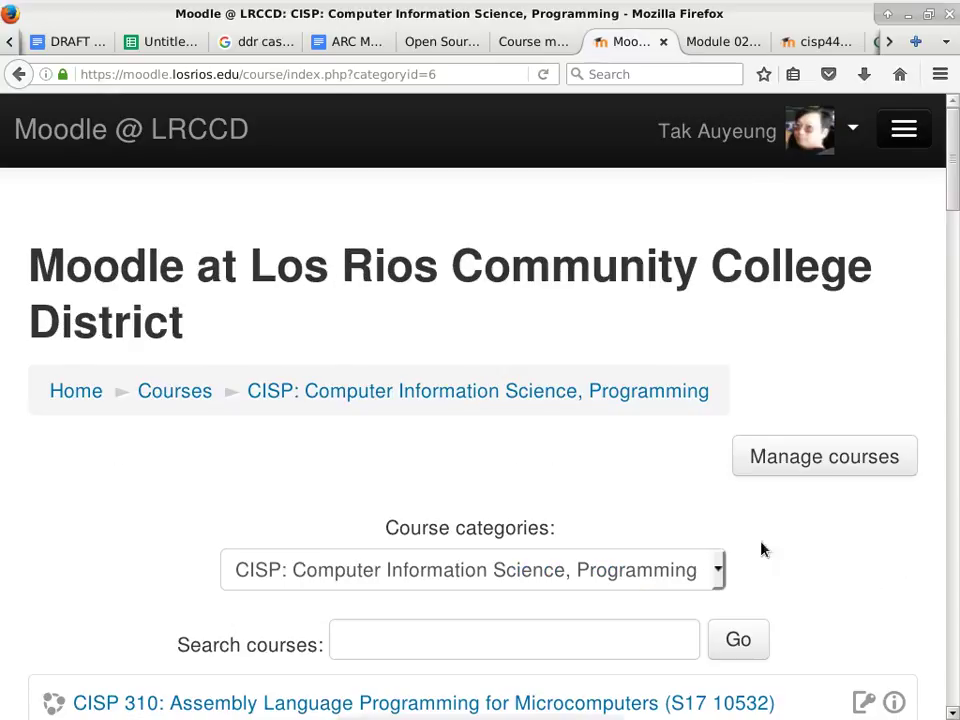
scroll(729, 484, down, 4)
scroll(728, 481, down, 2)
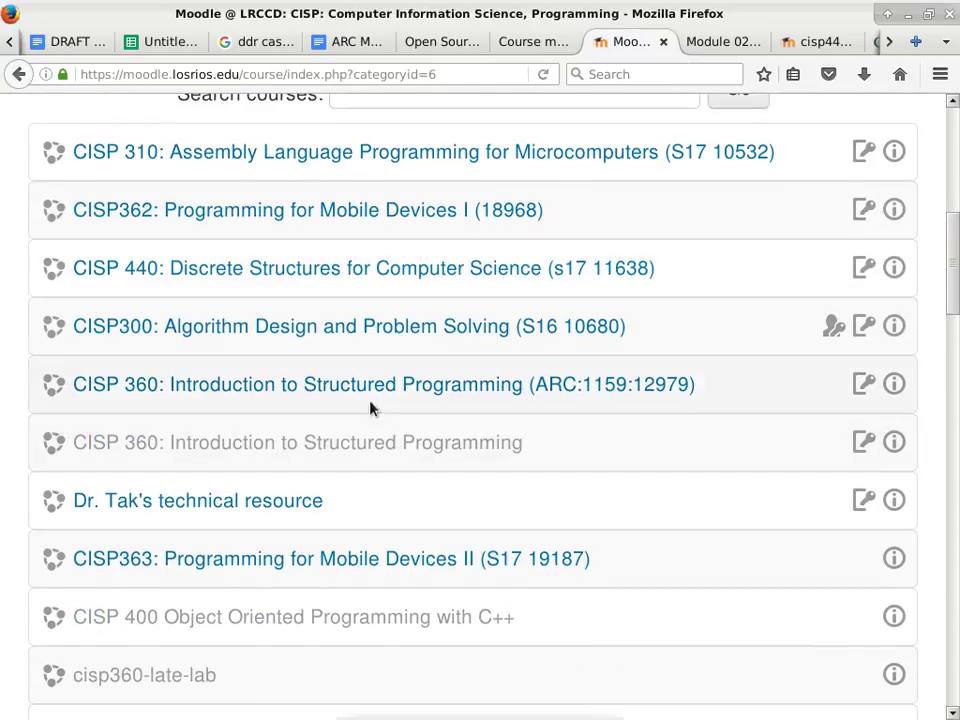
click(262, 160)
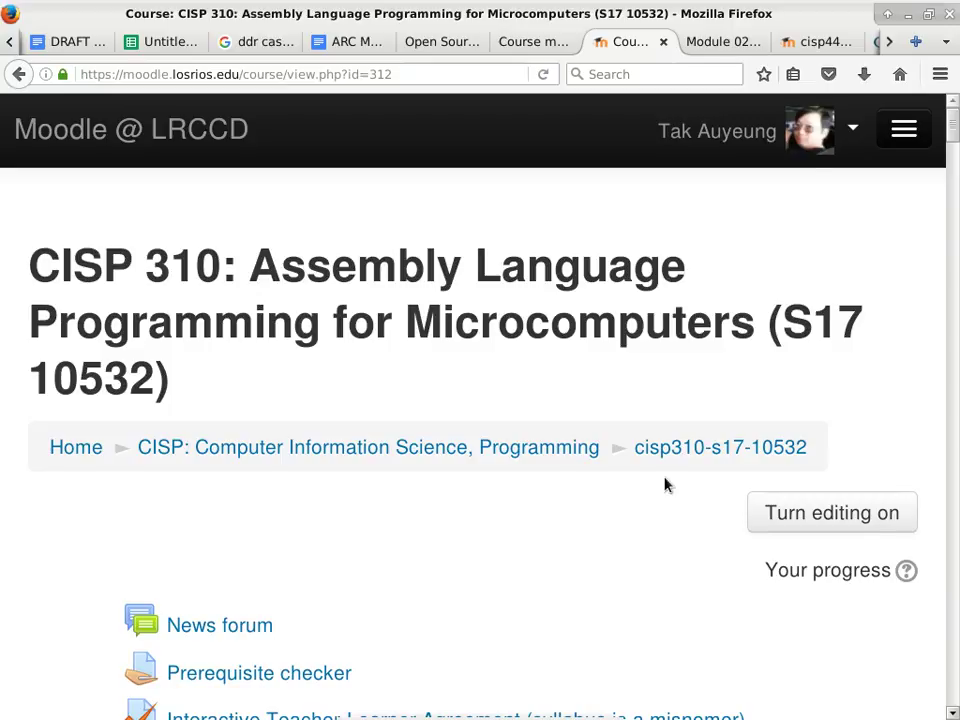
Open the Von Neumann machine topic of the course and look through its resources.
scroll(662, 484, down, 6)
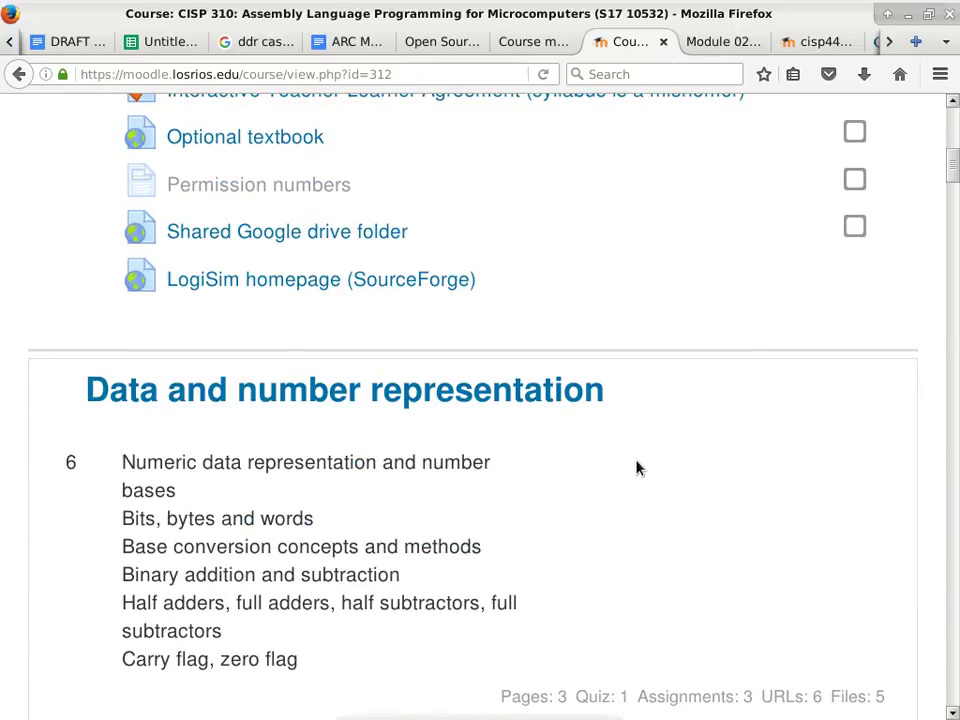
scroll(640, 485, down, 4)
scroll(637, 467, down, 2)
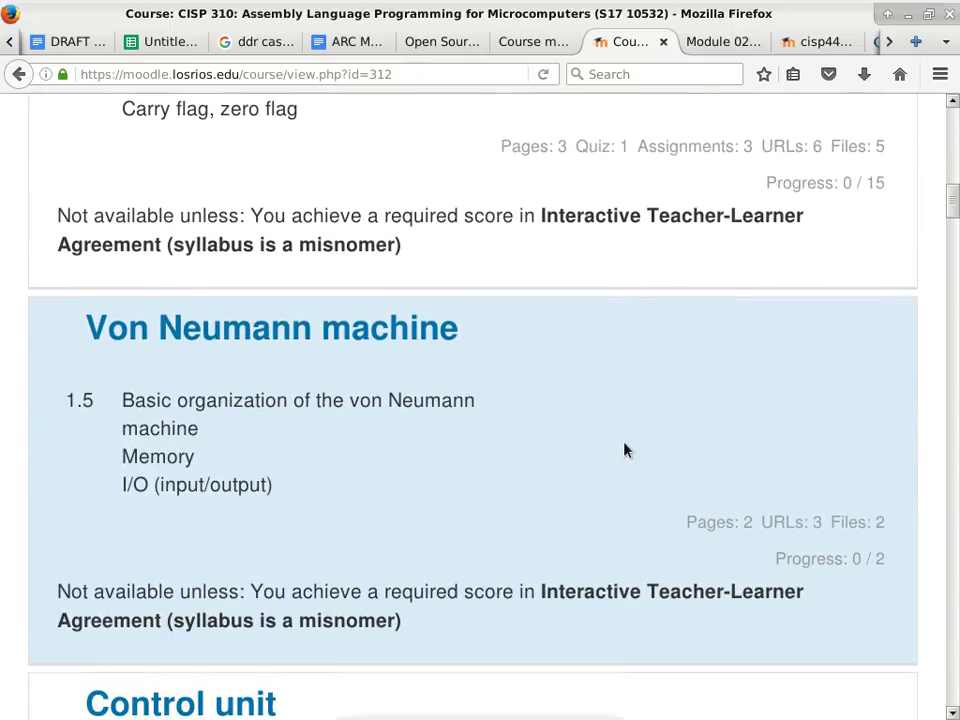
click(397, 351)
scroll(668, 489, down, 8)
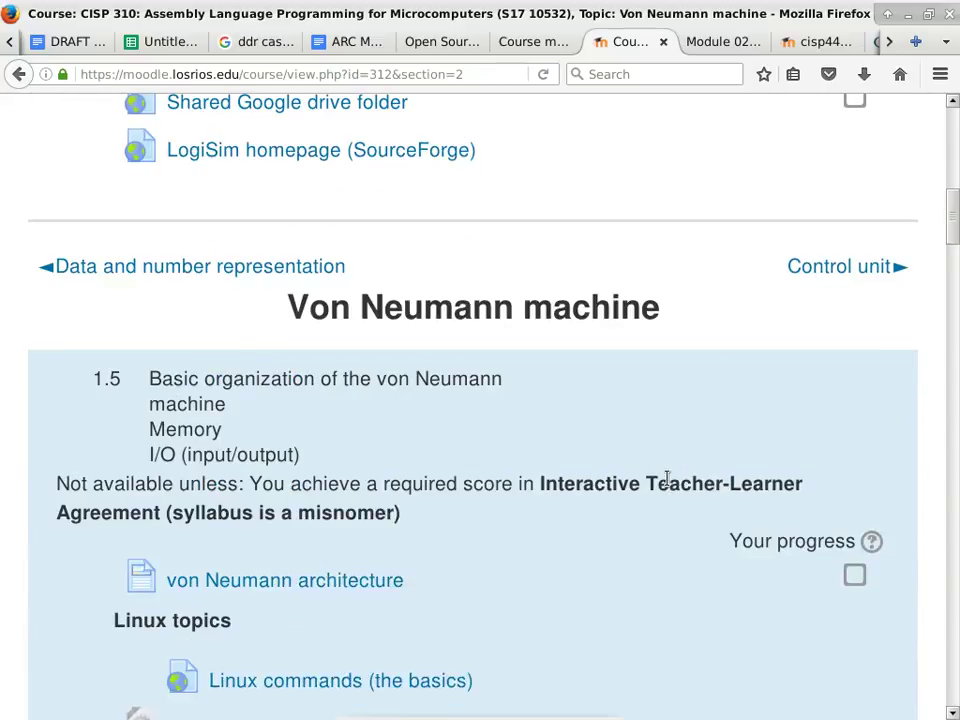
scroll(668, 485, down, 5)
scroll(586, 445, down, 3)
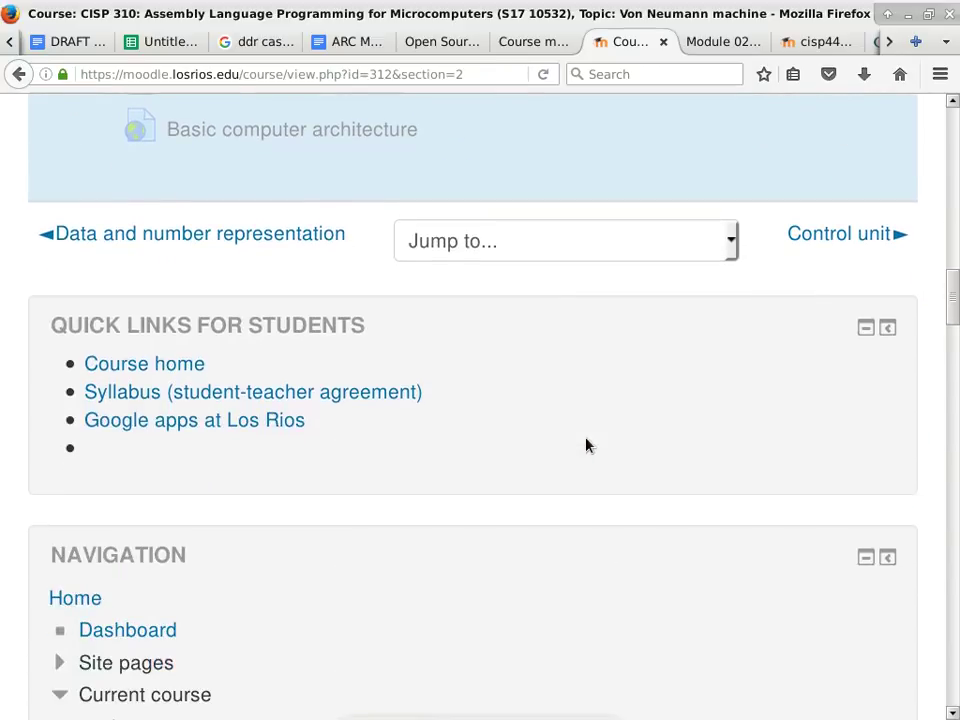
scroll(590, 425, up, 2)
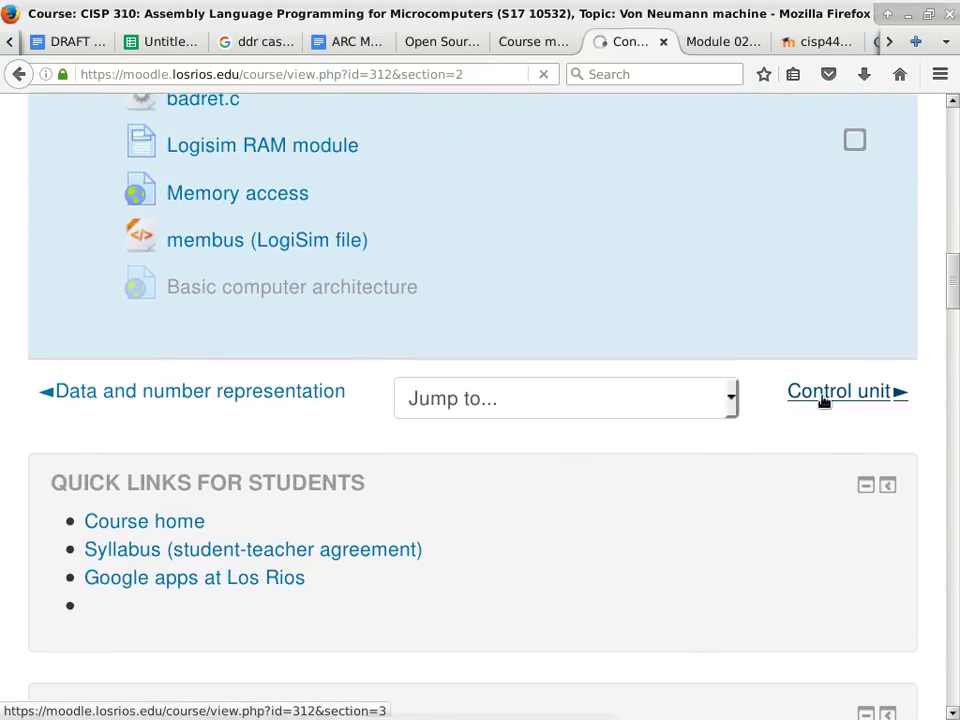
Go to the Control unit topic and open the music box assignment.
click(822, 400)
scroll(659, 430, down, 10)
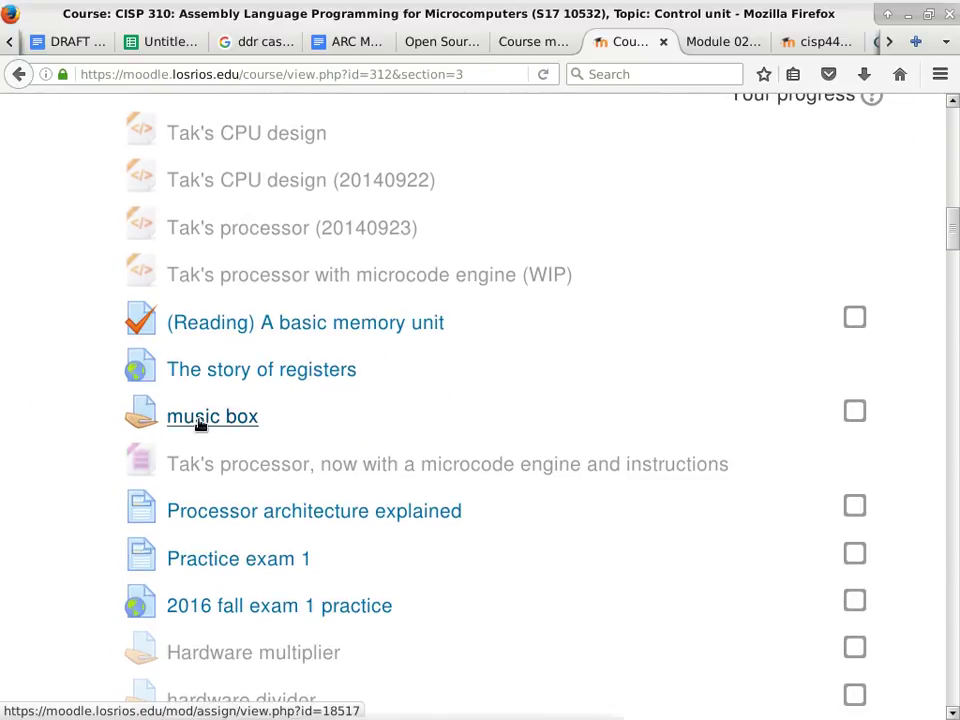
click(200, 424)
Read through the music box assignment page and open its settings for editing.
scroll(570, 418, down, 7)
scroll(570, 418, down, 12)
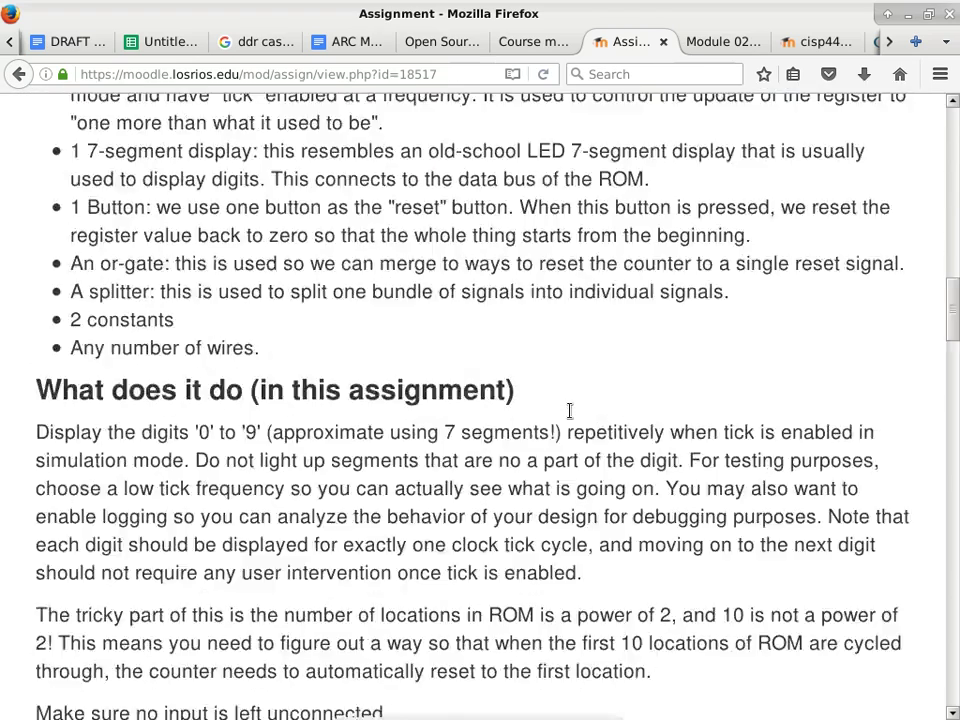
scroll(570, 418, down, 5)
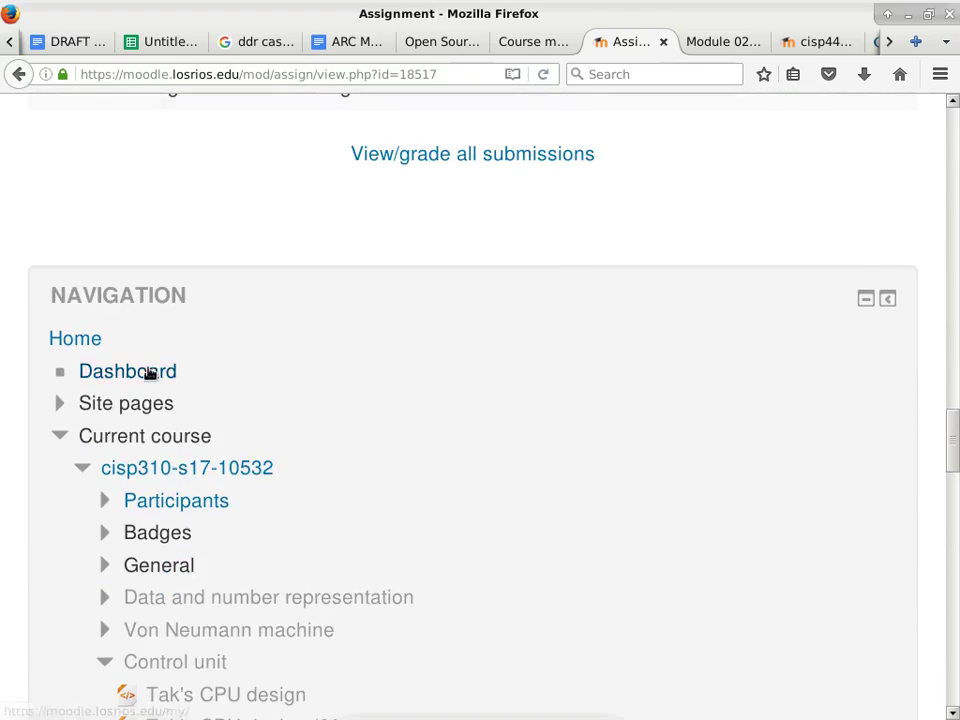
scroll(362, 338, up, 3)
drag(945, 407, 955, 618)
click(200, 541)
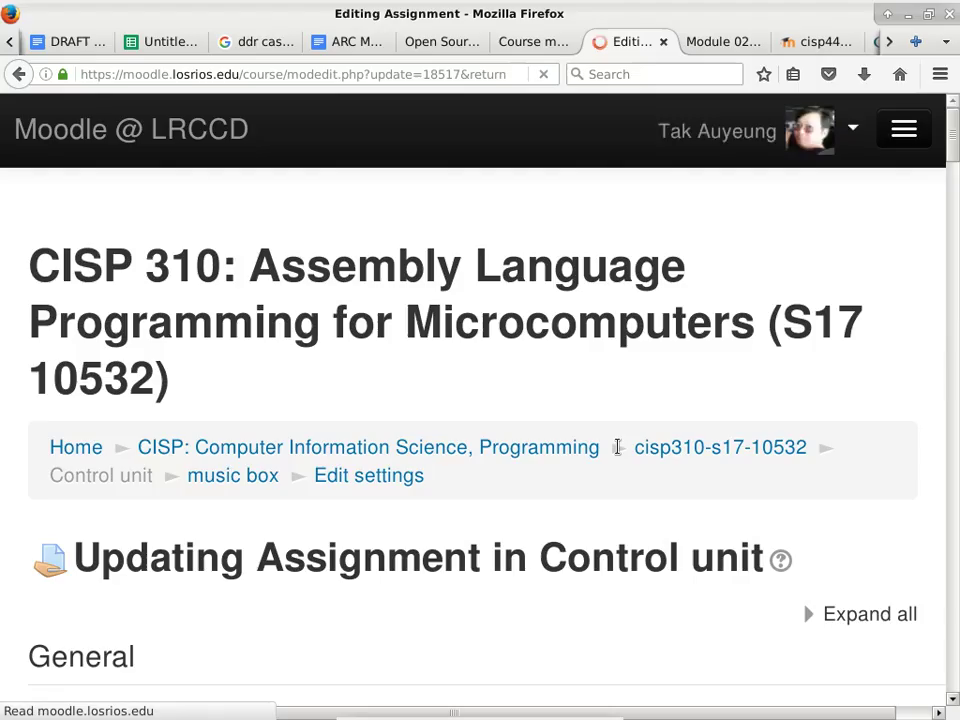
Review the assignment description and set the due date to 16 February 2017.
scroll(621, 478, down, 10)
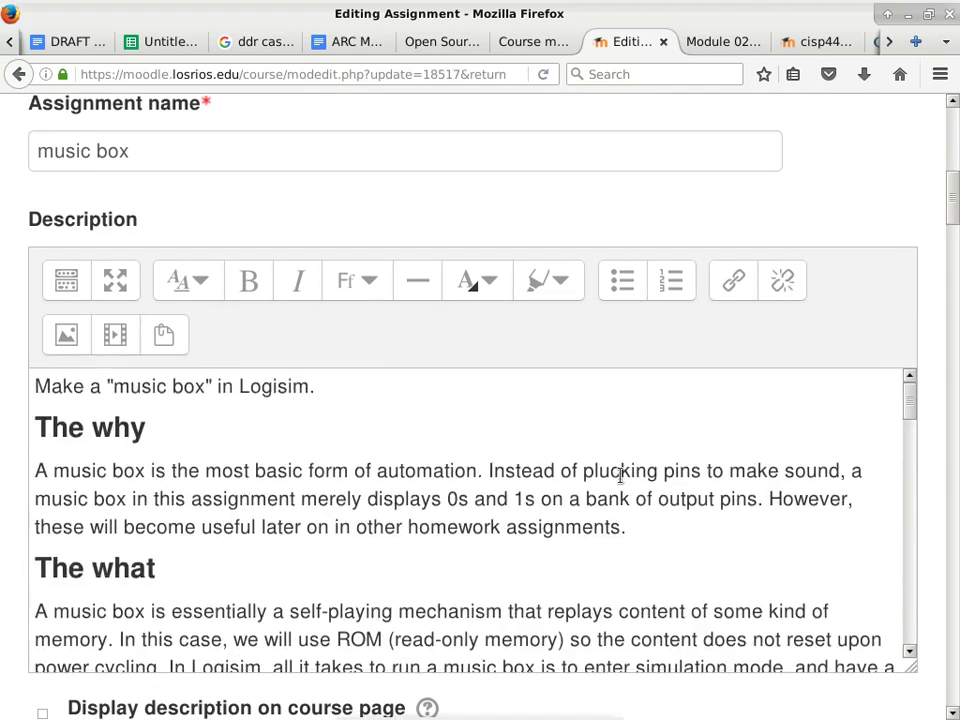
scroll(621, 476, down, 5)
scroll(612, 489, down, 10)
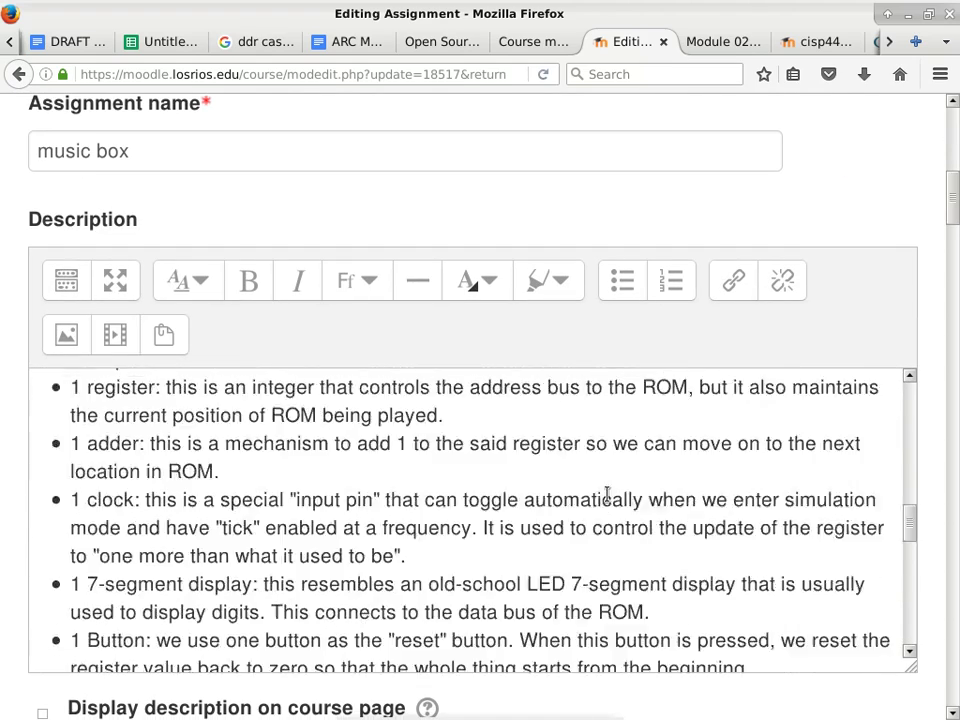
scroll(602, 506, down, 5)
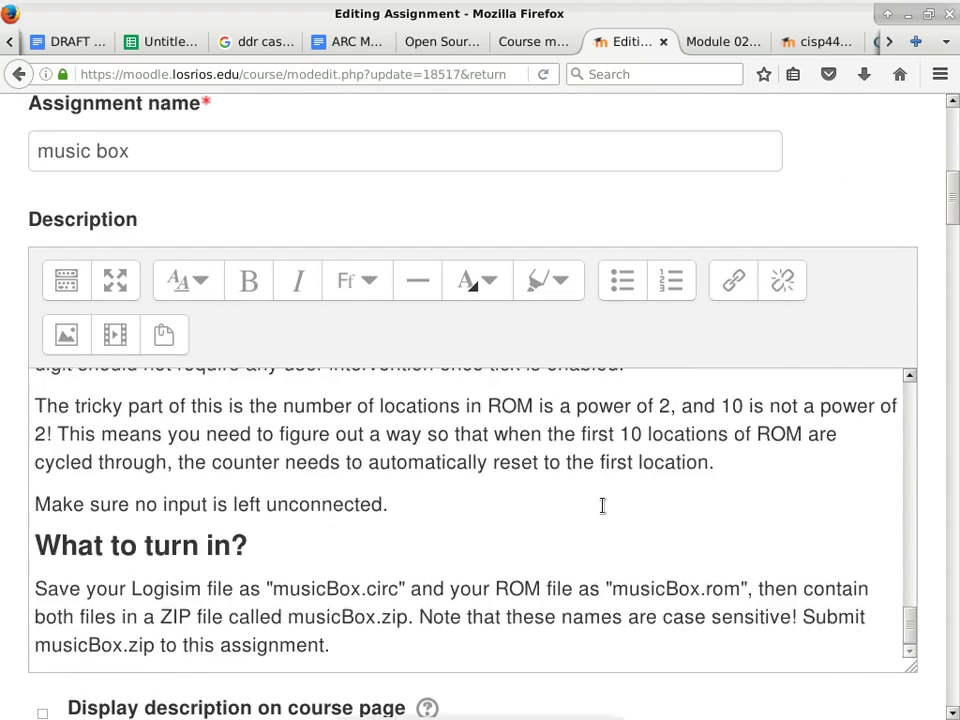
drag(951, 208, 939, 306)
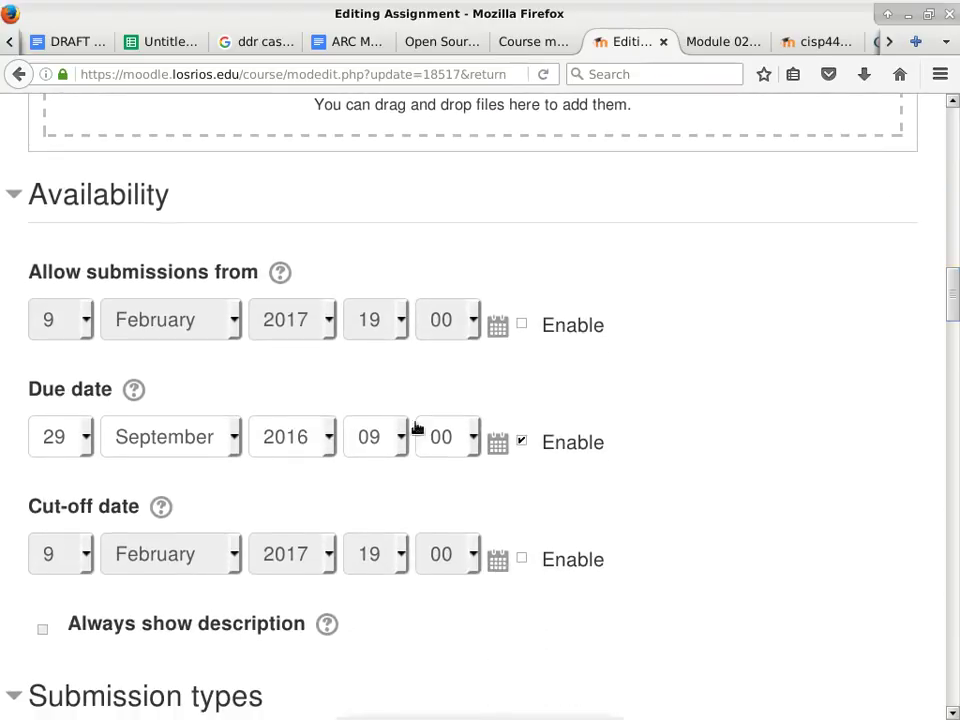
click(496, 446)
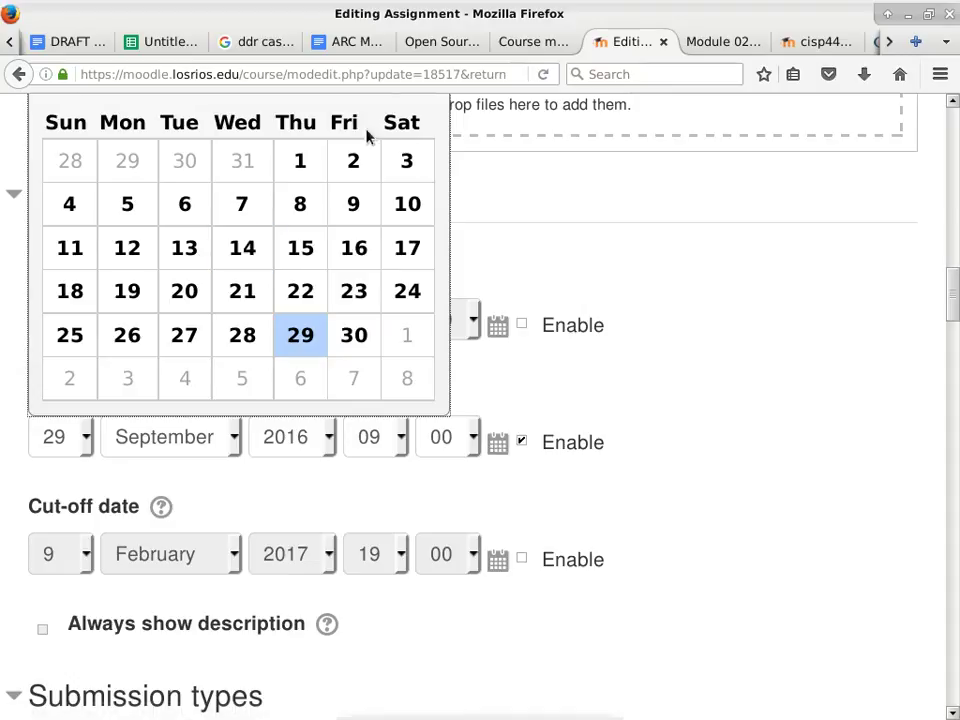
scroll(955, 322, up, 3)
click(431, 238)
click(432, 241)
click(429, 240)
click(429, 240)
click(430, 240)
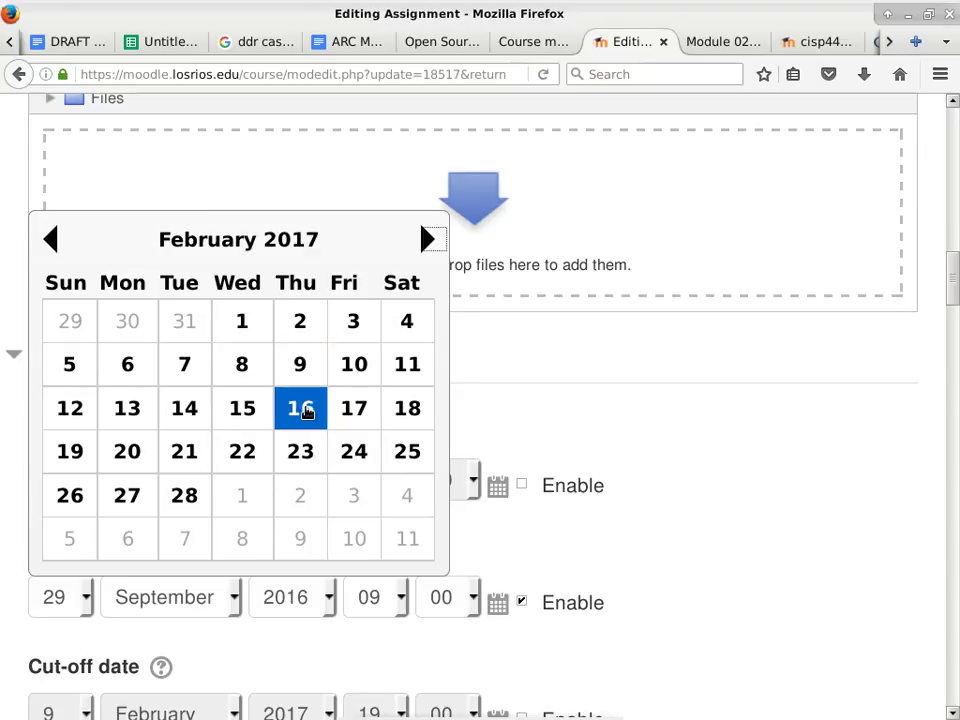
click(305, 409)
scroll(645, 465, down, 4)
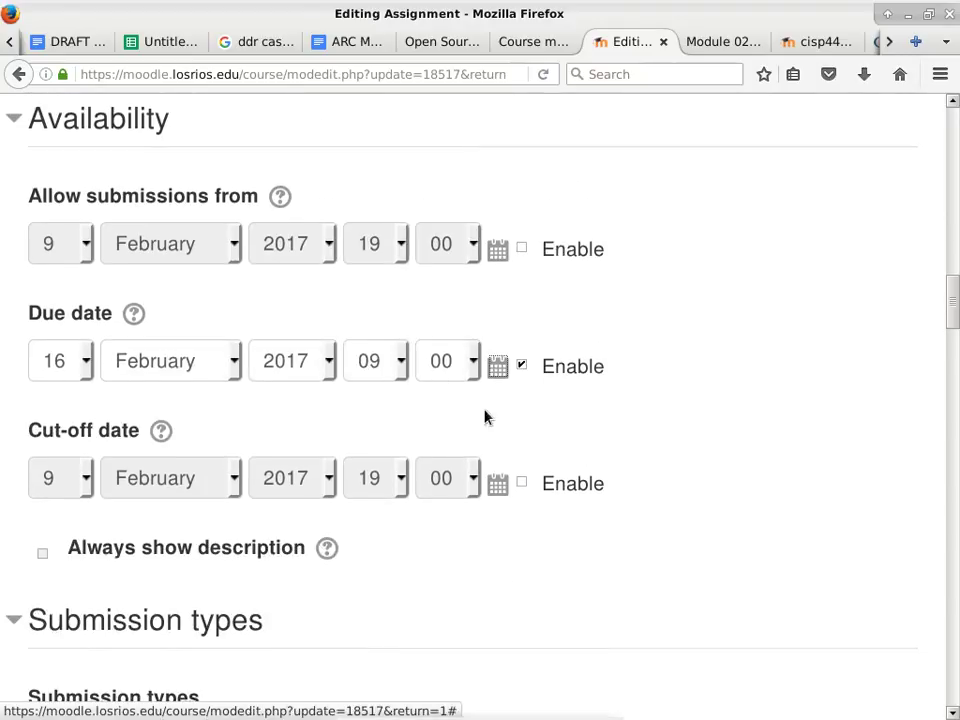
Set the hour of the assignment's due time to 19.
click(401, 370)
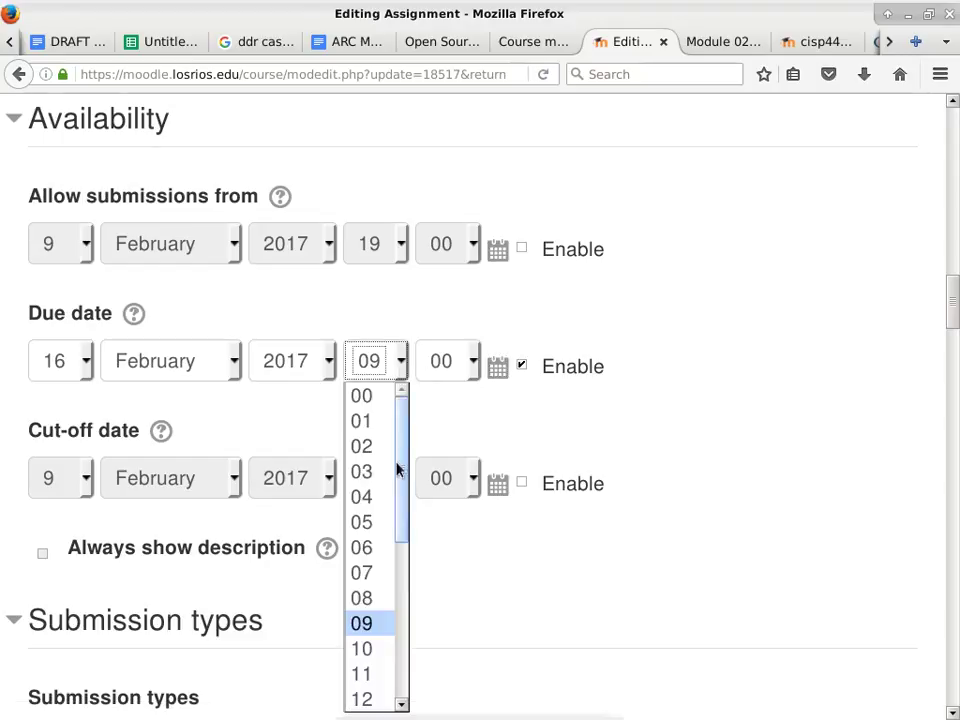
click(399, 656)
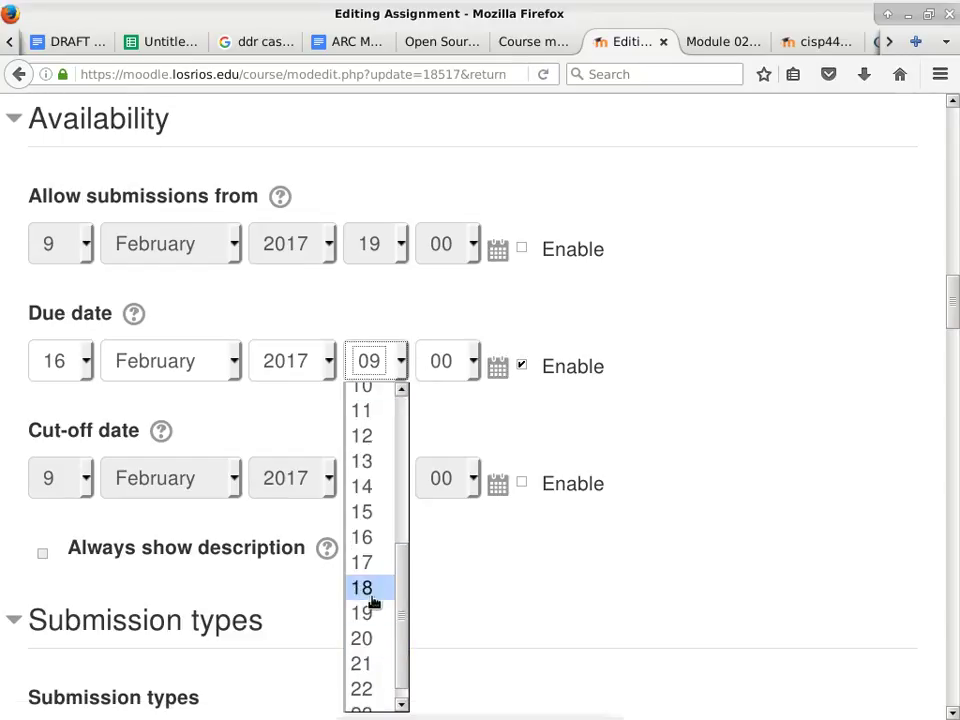
key(Escape)
click(760, 449)
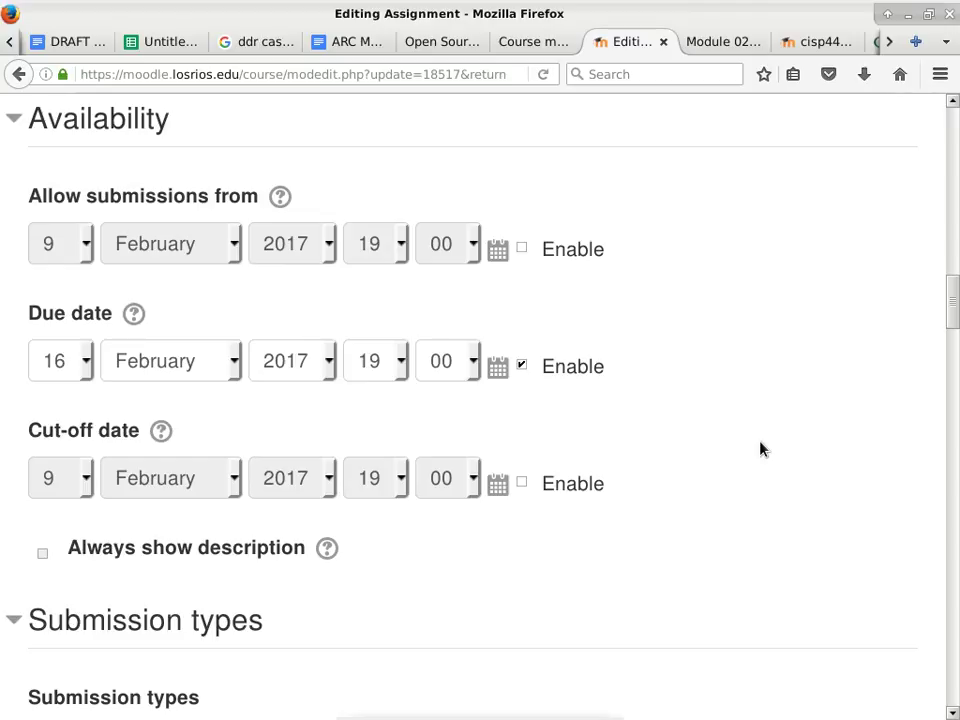
Check the assignment's grade settings, then save the changes and display the updated music box assignment.
scroll(760, 447, down, 6)
scroll(762, 444, down, 5)
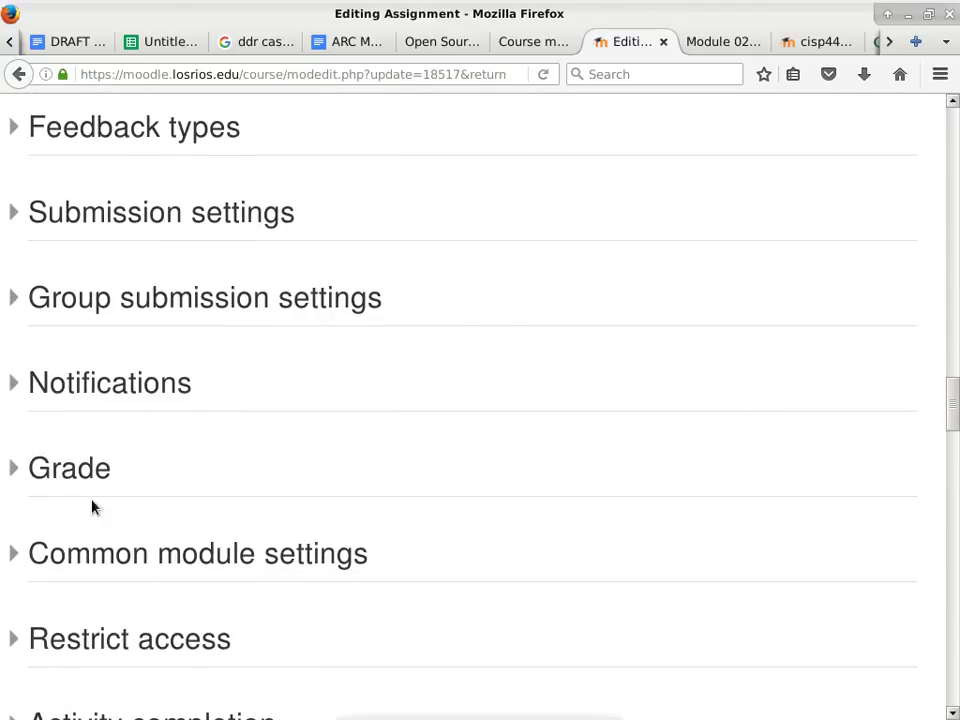
click(92, 474)
scroll(530, 430, down, 5)
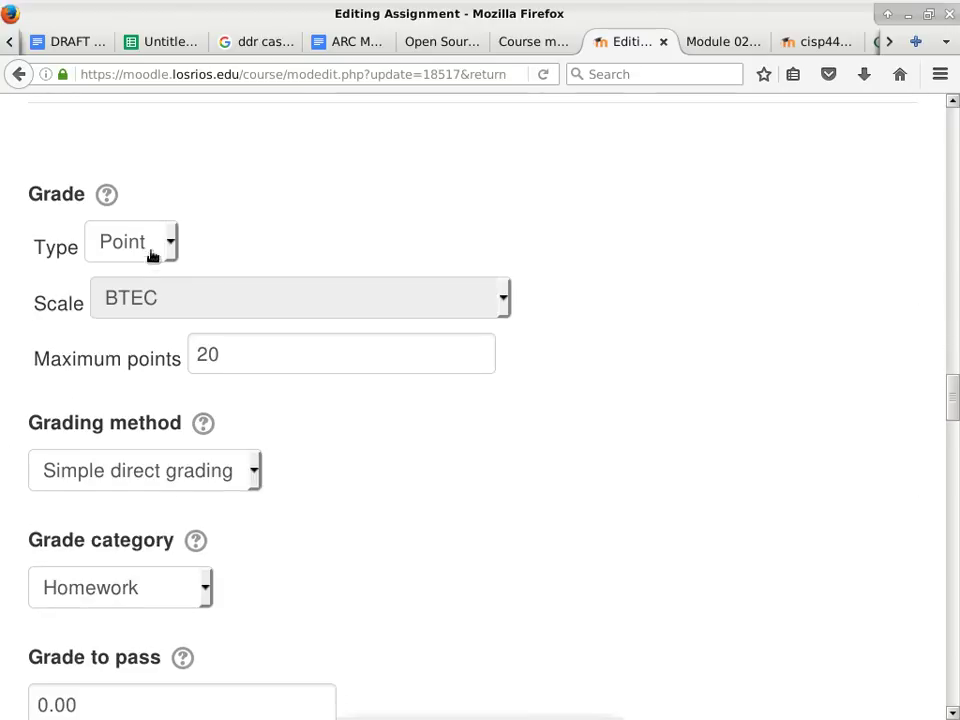
scroll(553, 452, down, 4)
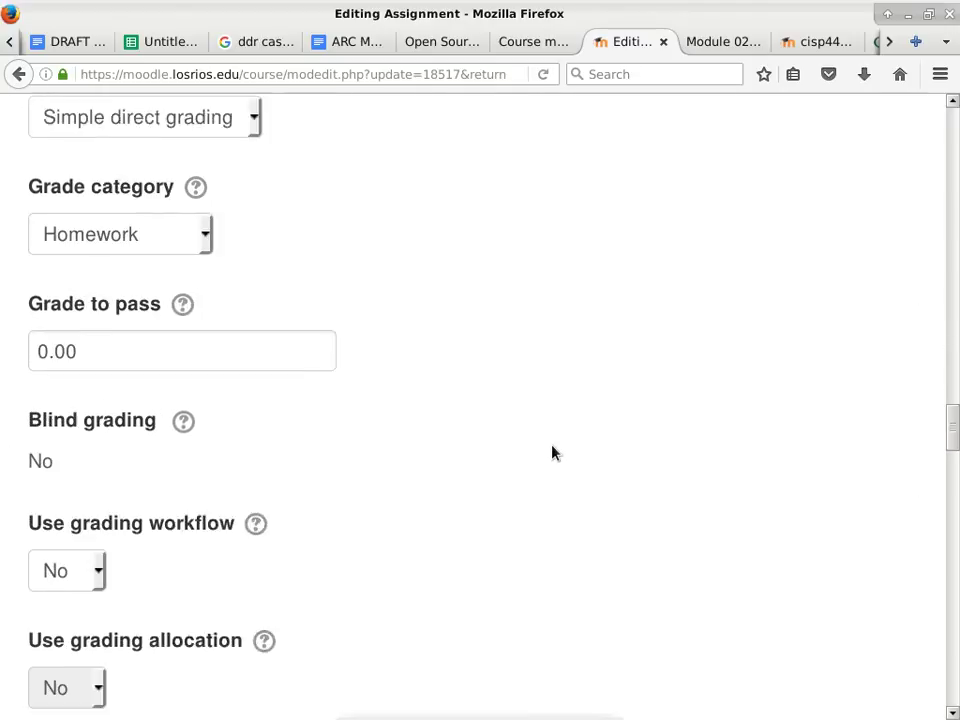
scroll(553, 452, up, 2)
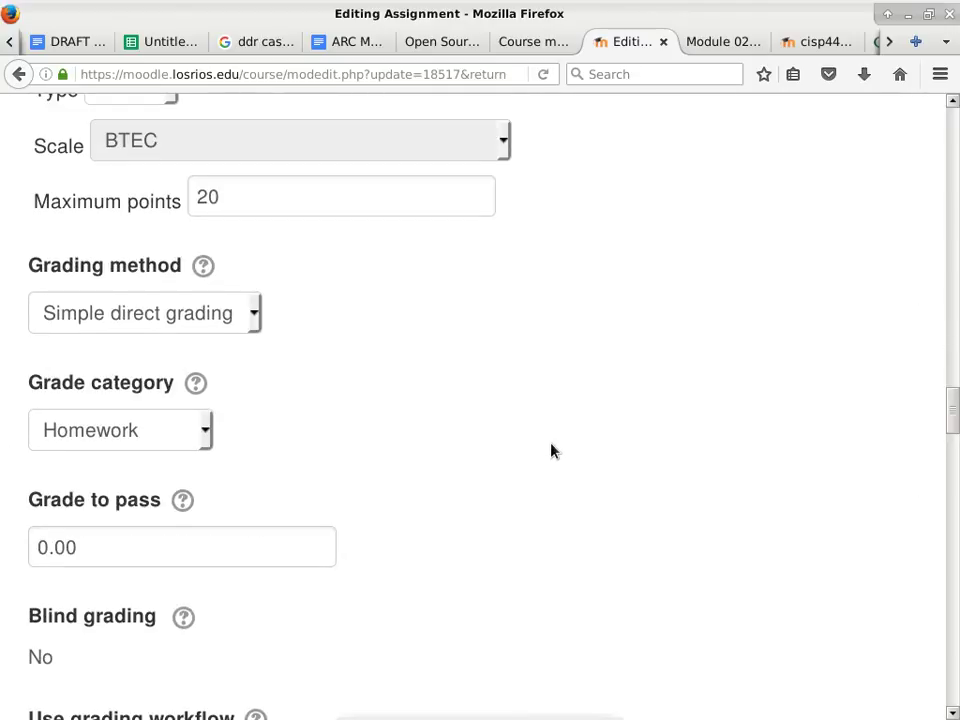
scroll(551, 450, down, 10)
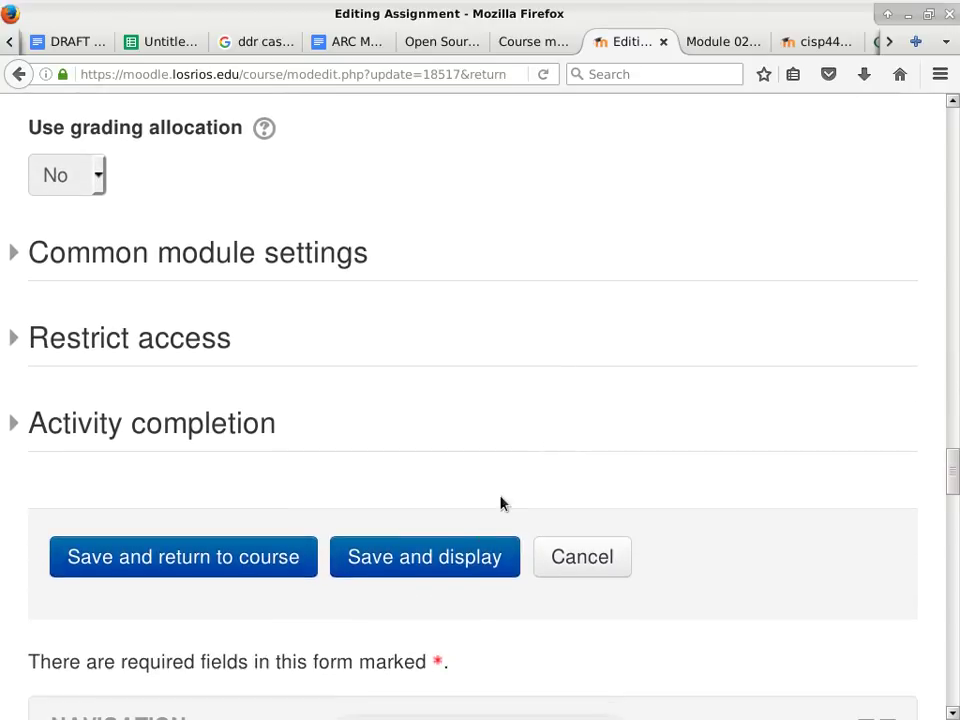
click(400, 558)
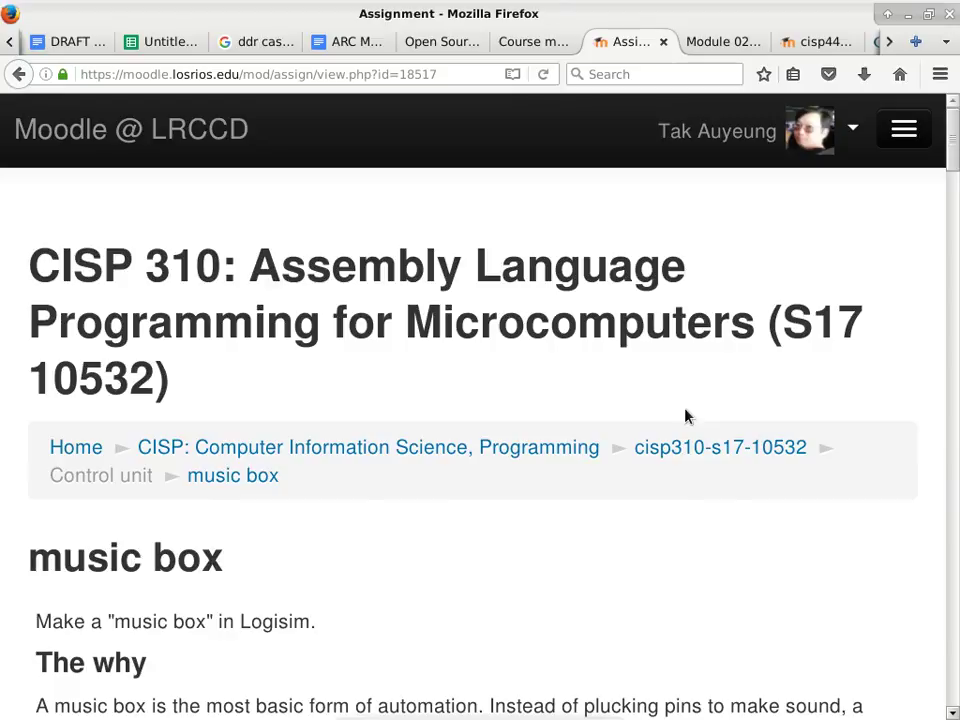
scroll(696, 466, down, 8)
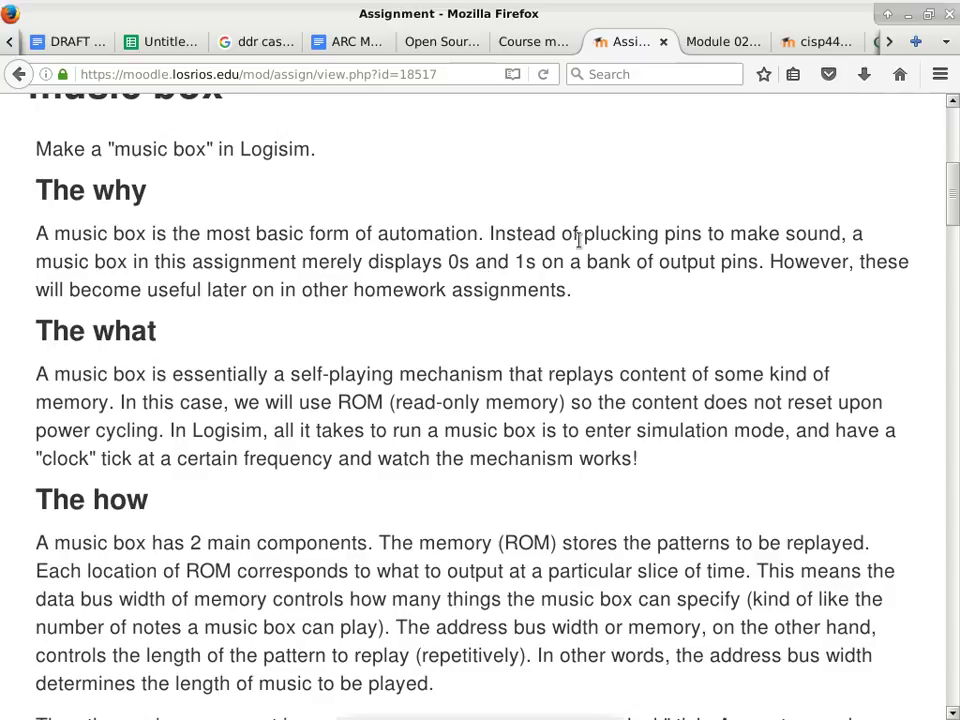
Search the web for "music box" in a new browser tab and look over the results.
click(915, 41)
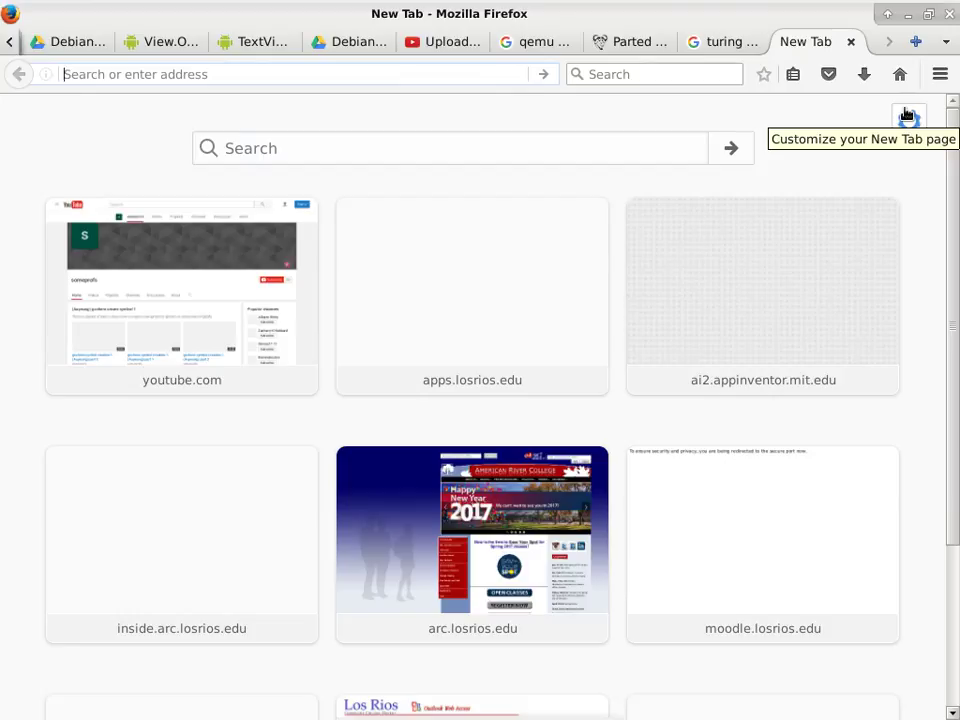
text(musix)
key(BackSpace)
text(c box)
key(Return)
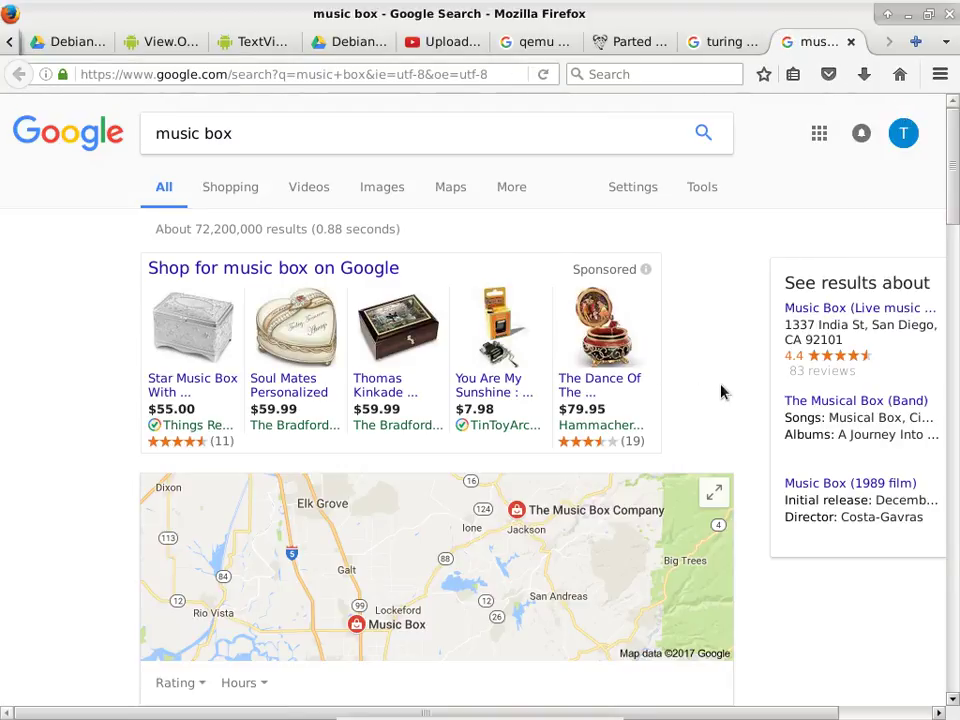
scroll(722, 386, down, 5)
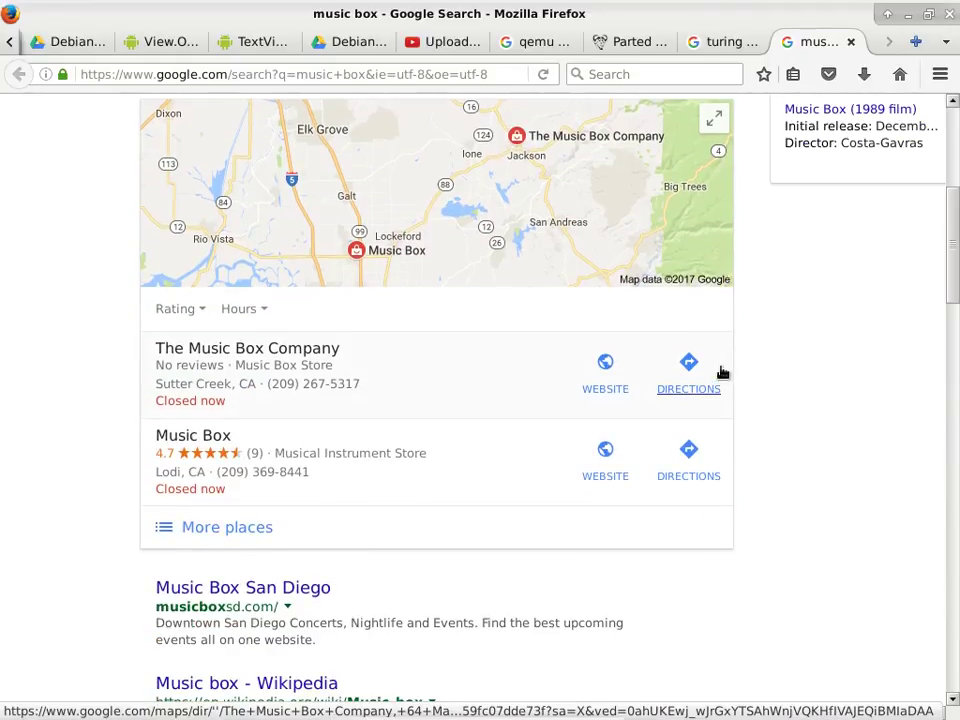
scroll(722, 372, up, 5)
Show the image results for "music box" and browse the pictures.
click(380, 190)
scroll(686, 469, down, 2)
scroll(688, 458, down, 6)
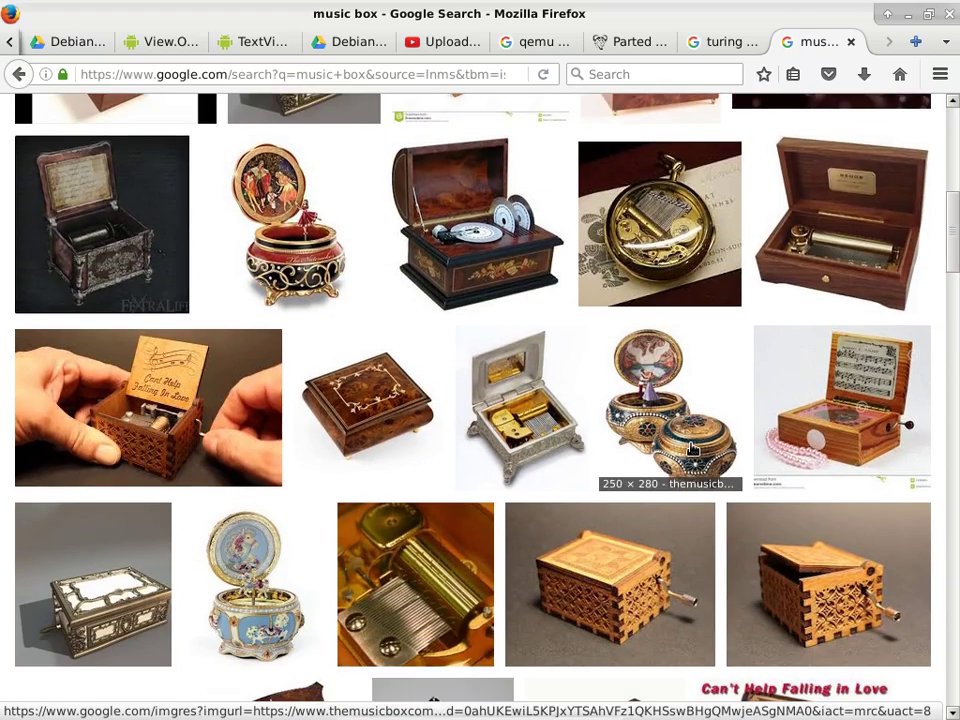
Enlarge the close-up picture of the golden cylinder and metal comb, and visit its source page, the R3 Music Box YouTube channel.
scroll(692, 450, down, 3)
click(430, 410)
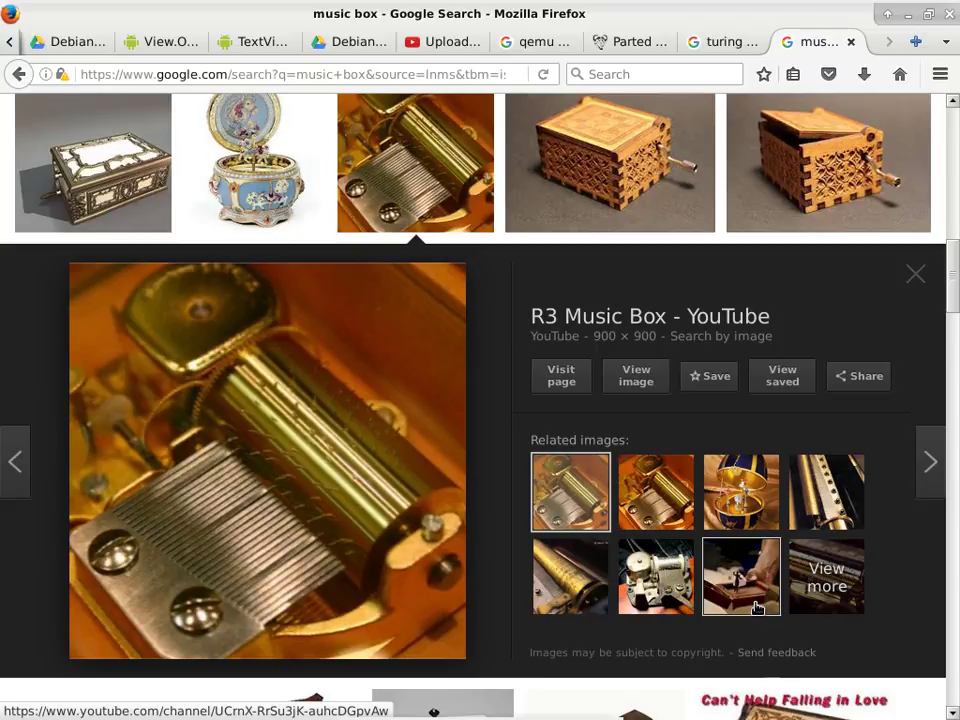
click(580, 383)
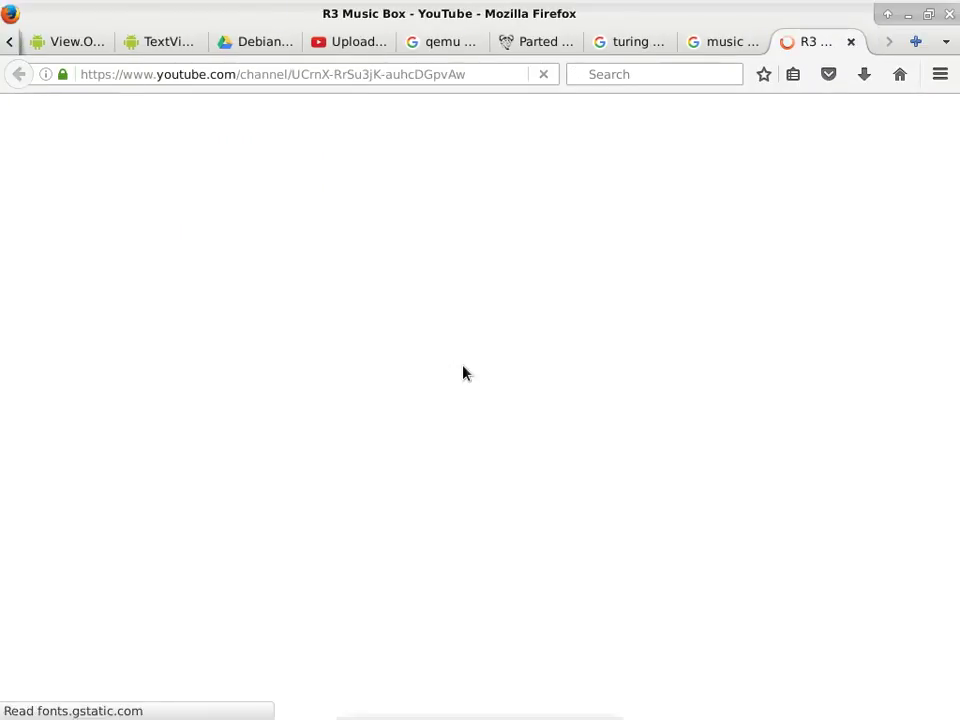
scroll(320, 510, down, 2)
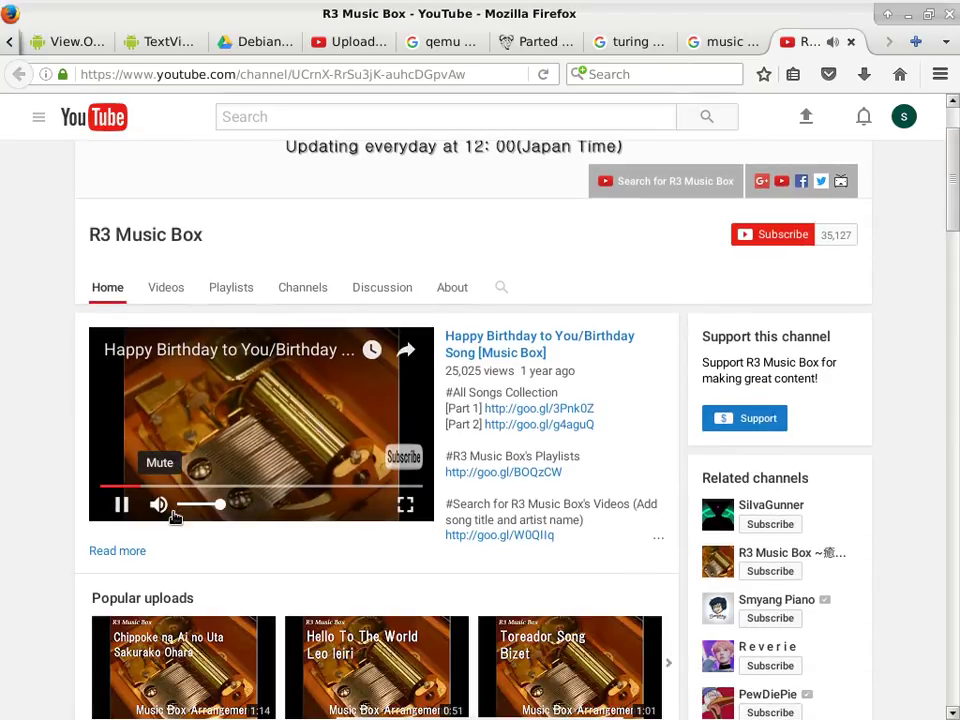
Show the Volume Control window and check the output devices, the recording stream and the browser stream's playback device, keeping Built-in Audio Analog Stereo.
mouse_move(221, 11)
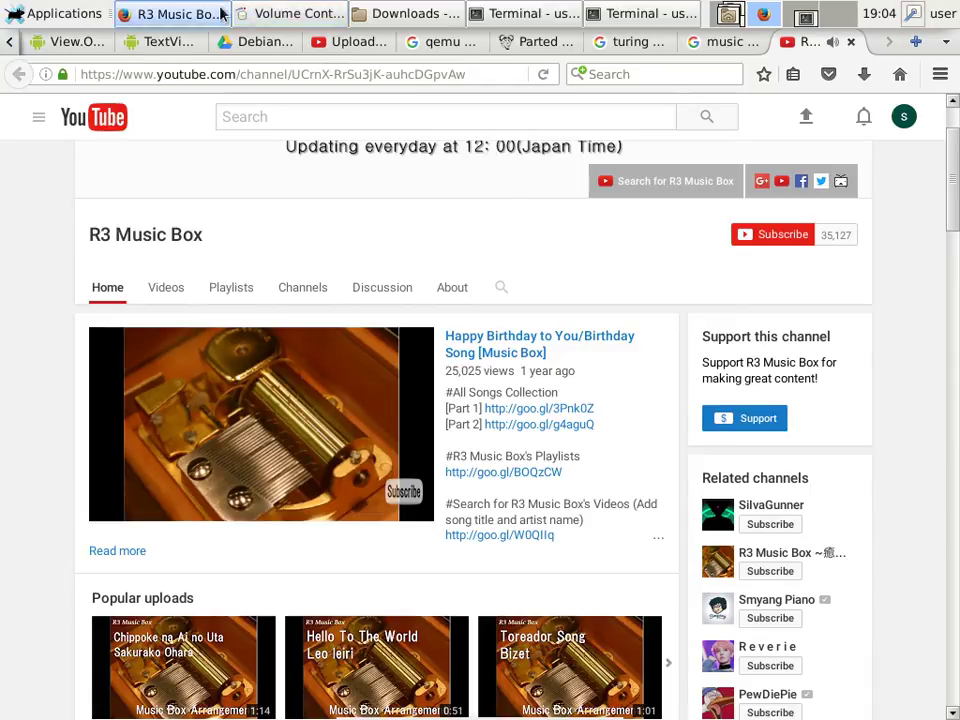
click(287, 14)
click(491, 252)
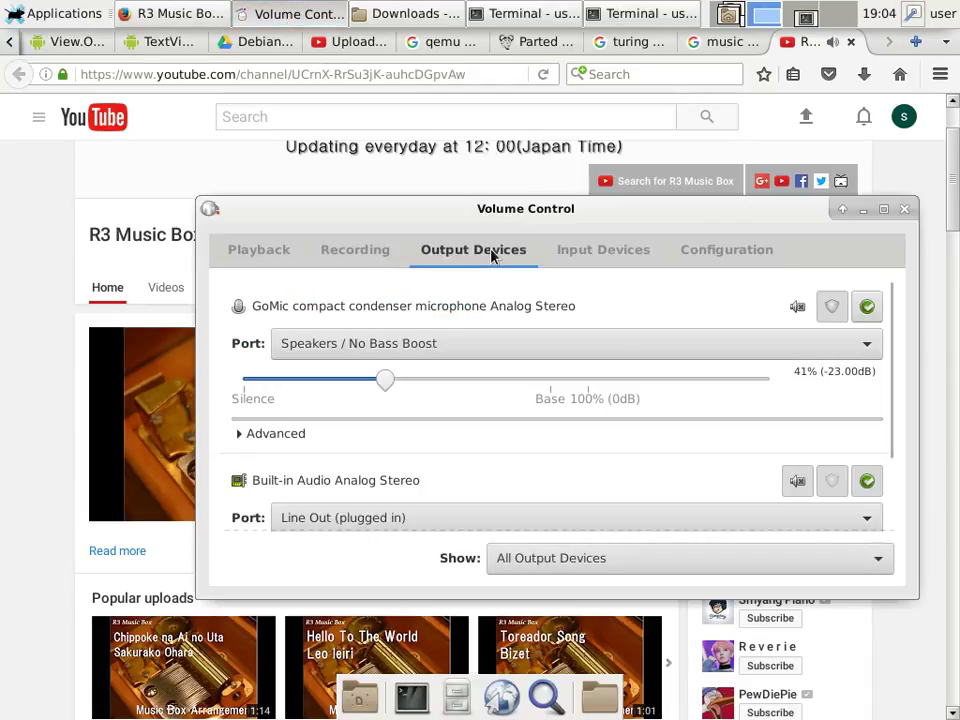
click(332, 253)
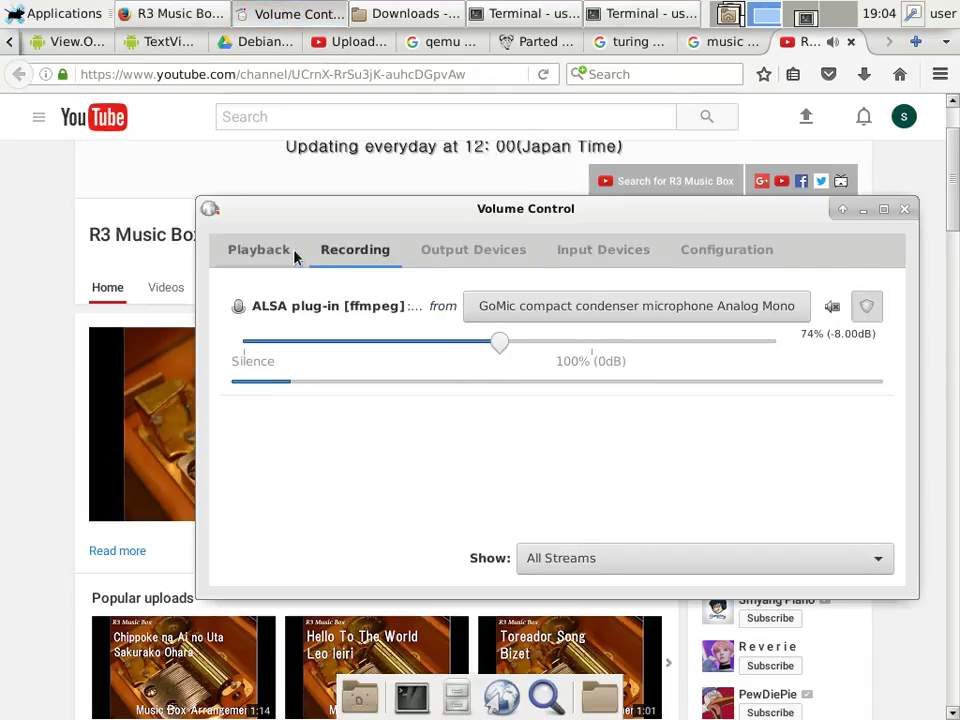
click(285, 252)
click(722, 418)
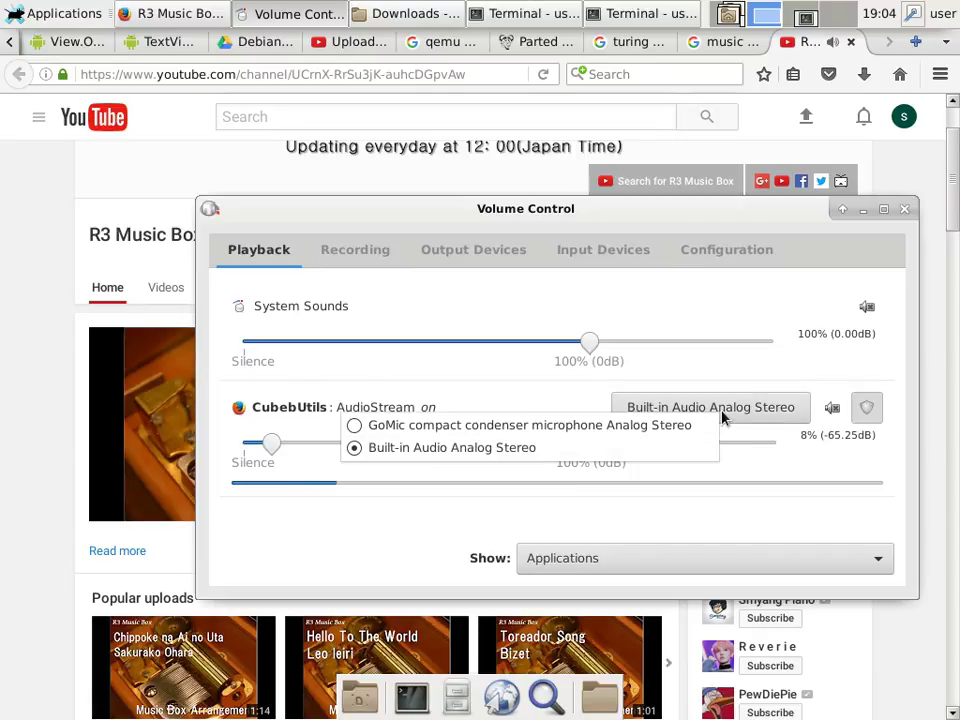
click(675, 448)
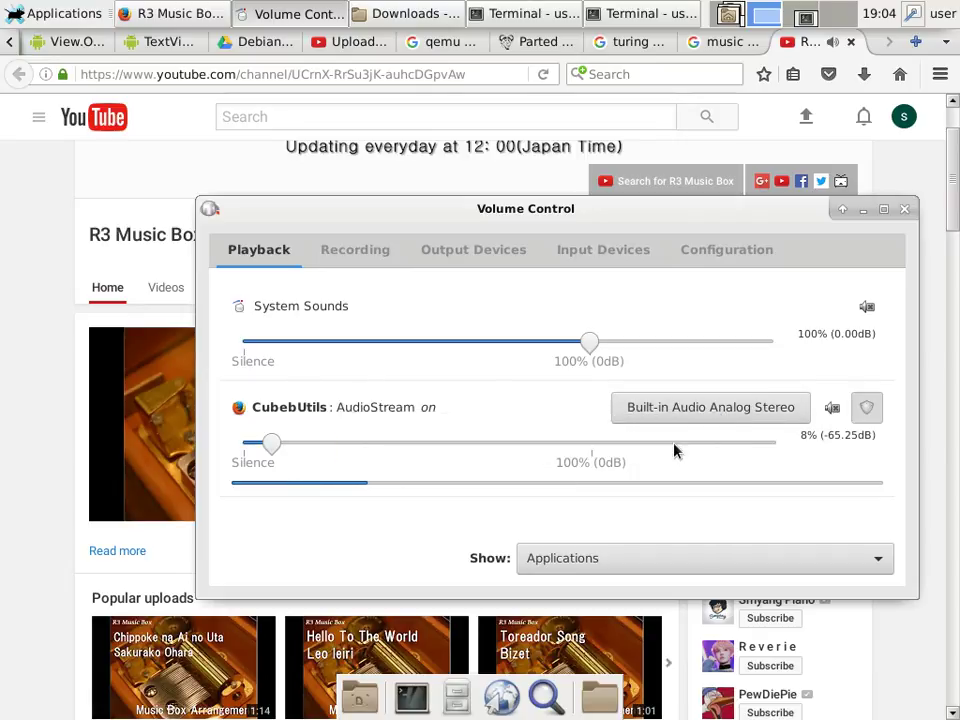
Raise the browser audio stream's volume to 59% and keep its output on Built-in Audio Analog Stereo.
click(831, 408)
click(833, 412)
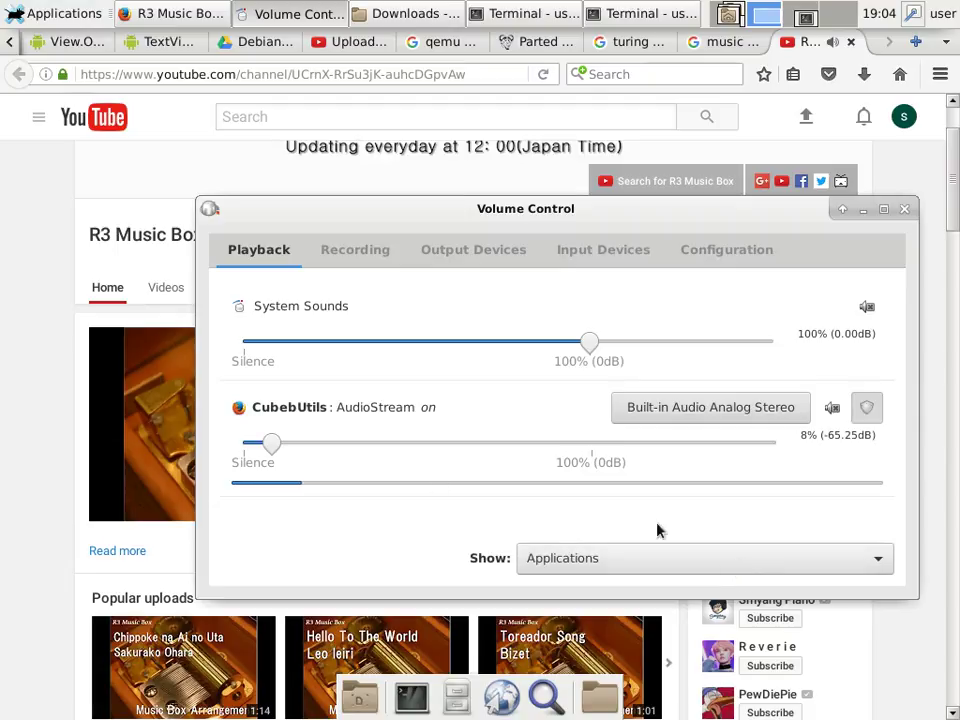
drag(272, 445, 446, 444)
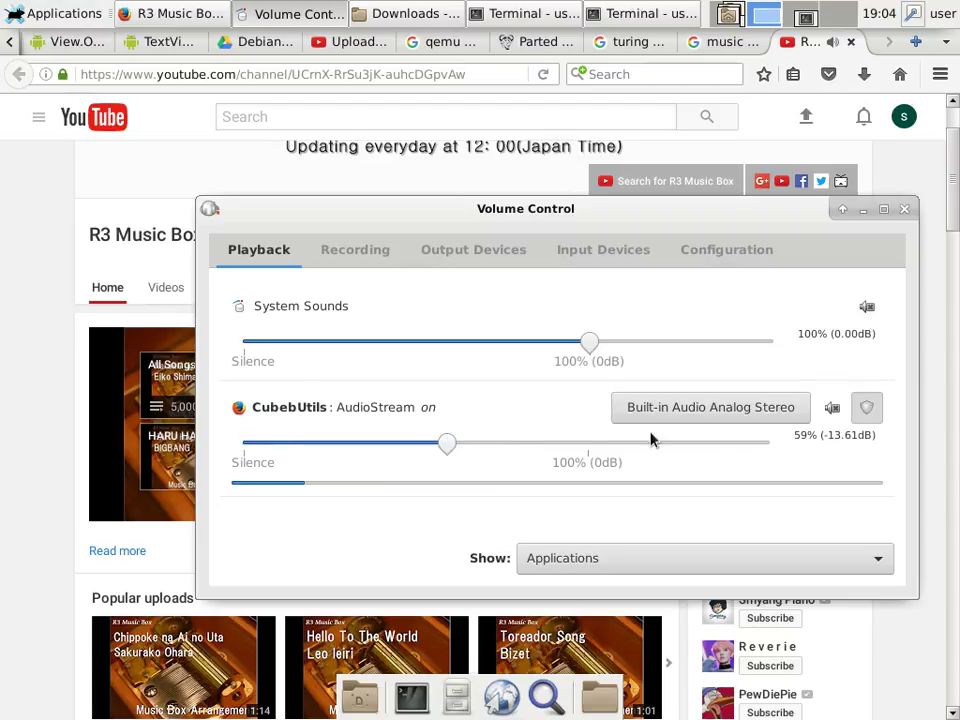
click(707, 413)
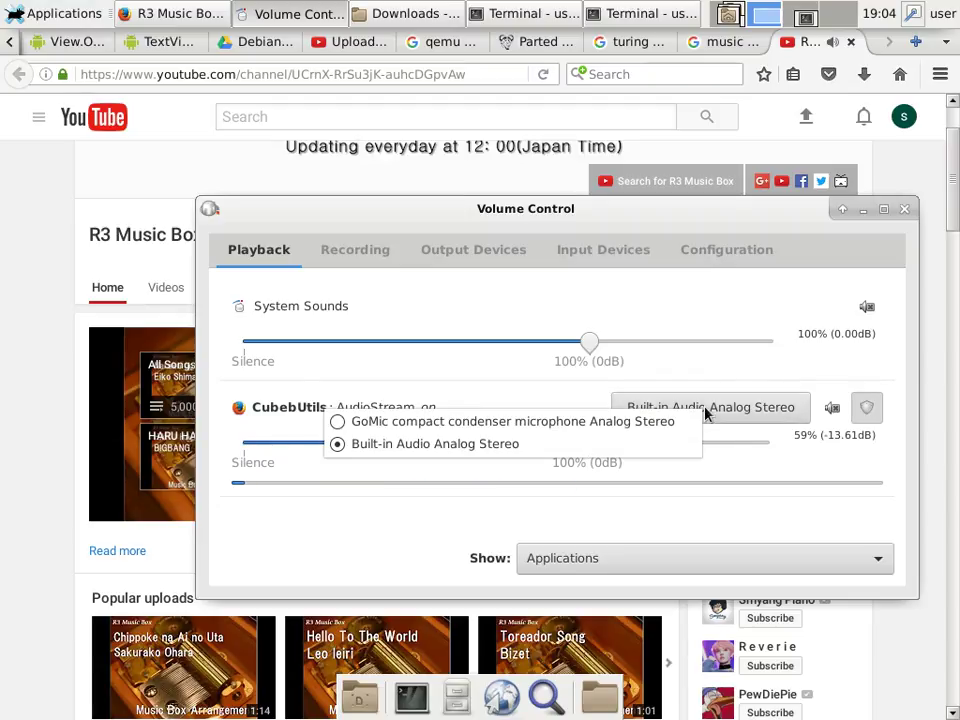
click(578, 444)
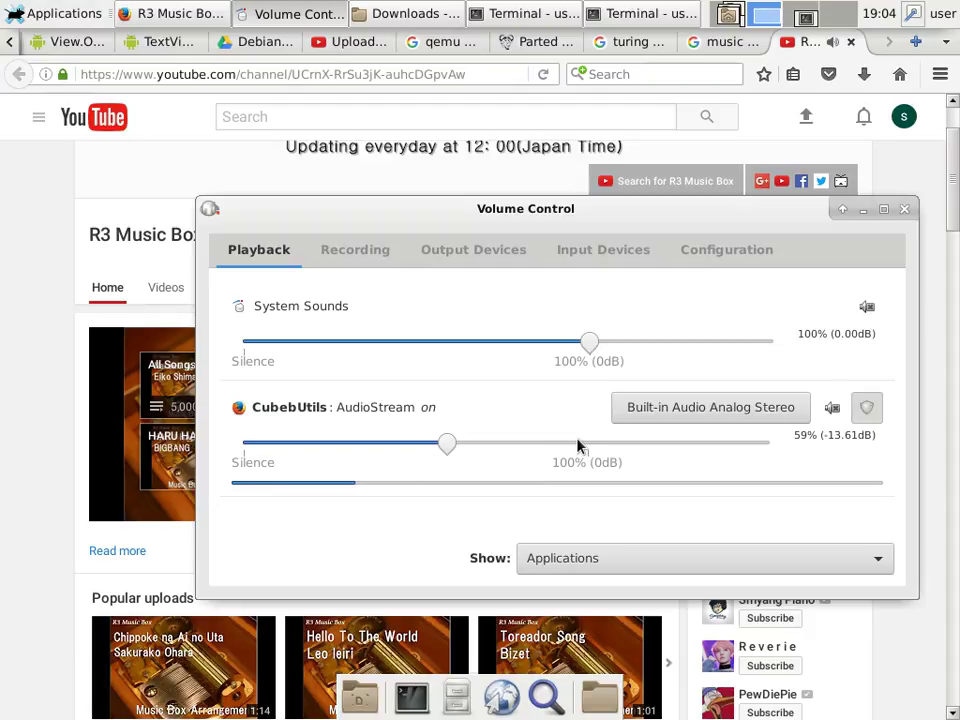
Return to the R3 Music Box page, watch the Happy Birthday music box video in full screen, and exit full screen.
click(62, 378)
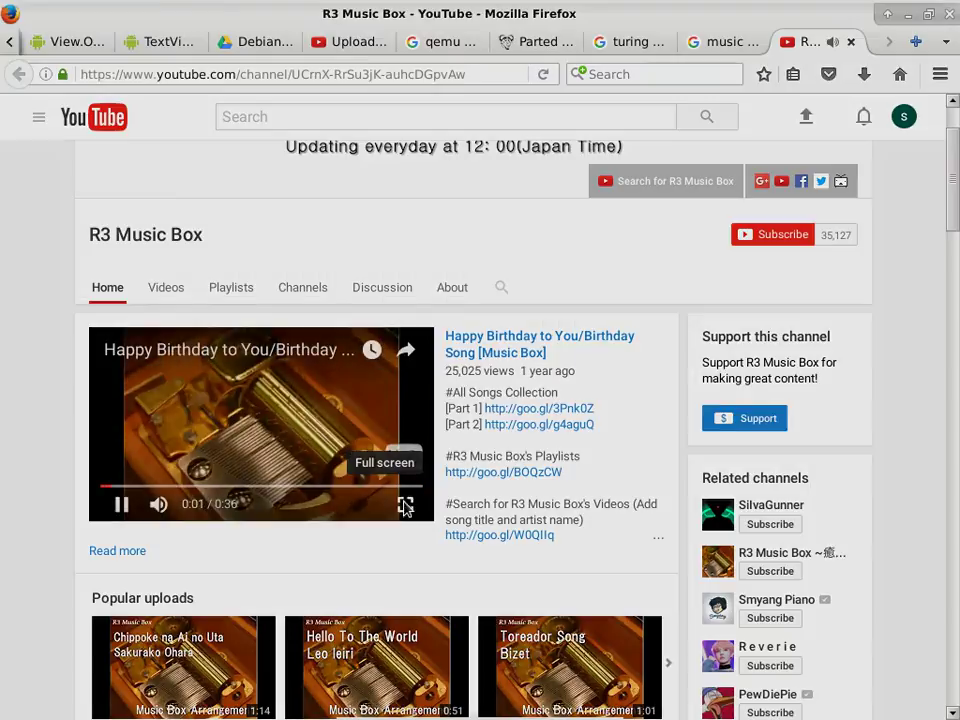
click(403, 505)
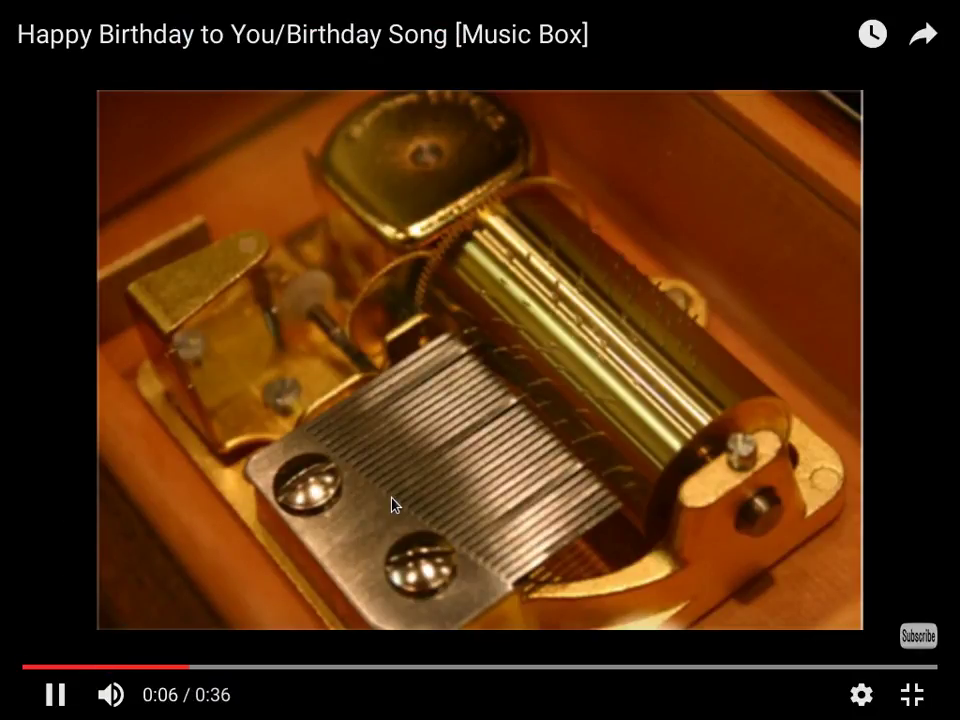
key(Escape)
Look over the R3 Music Box channel's uploads and song collections, and close its tab.
scroll(497, 452, down, 5)
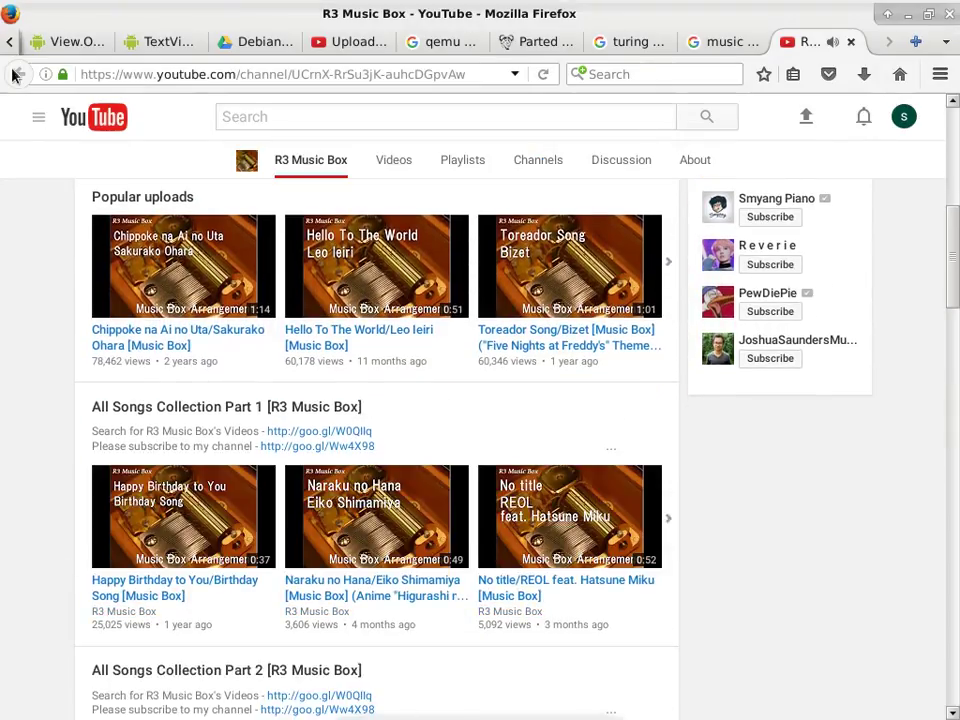
scroll(452, 270, down, 6)
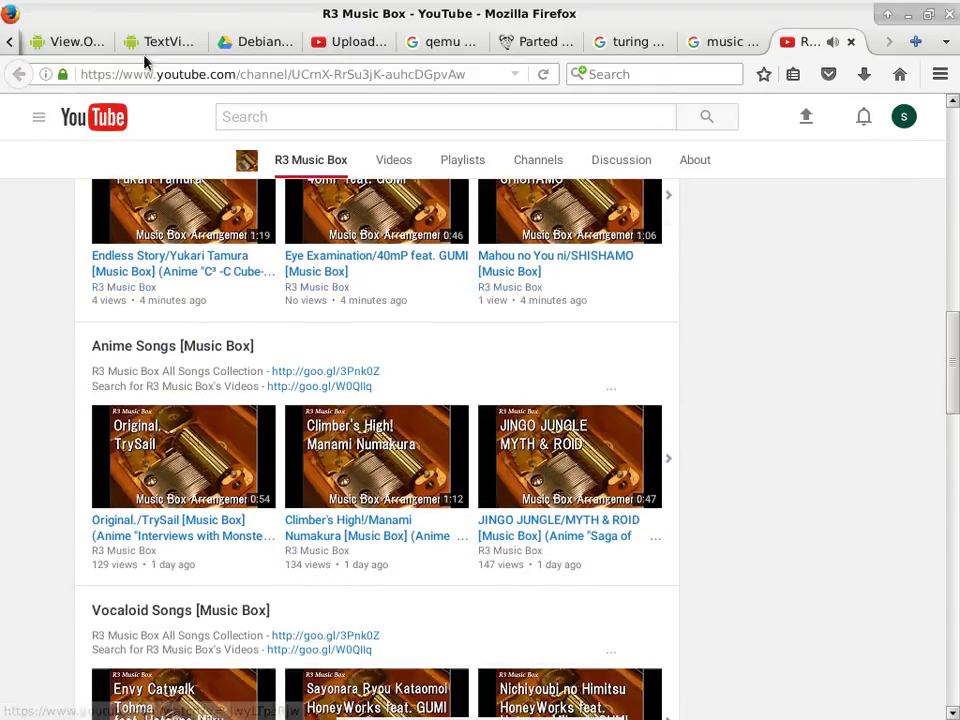
click(851, 42)
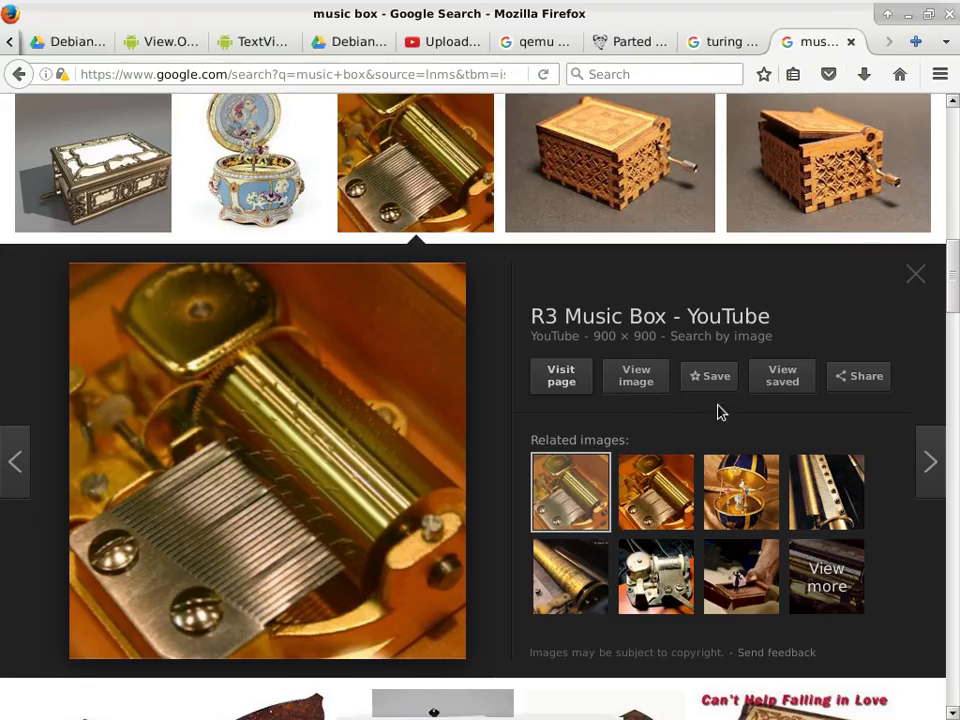
Browse more of the "music box" image results below and above the enlarged picture.
scroll(707, 407, down, 2)
scroll(700, 375, down, 1)
scroll(700, 376, down, 3)
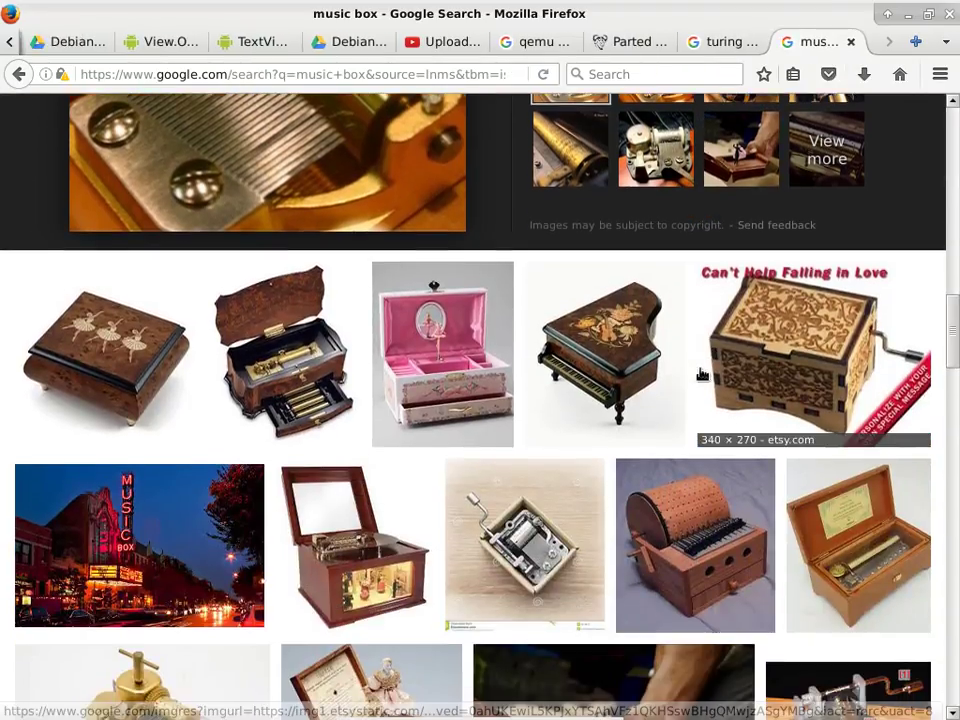
scroll(703, 368, down, 2)
scroll(703, 368, up, 10)
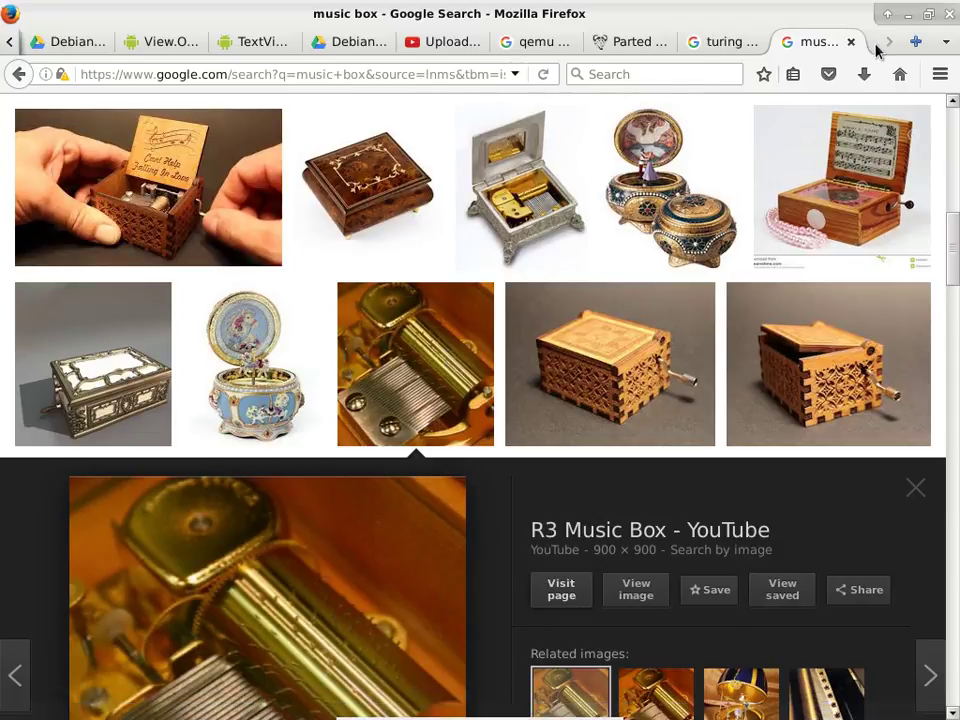
Search YouTube for "music box" in the already open YouTube tab and look over the results.
click(440, 41)
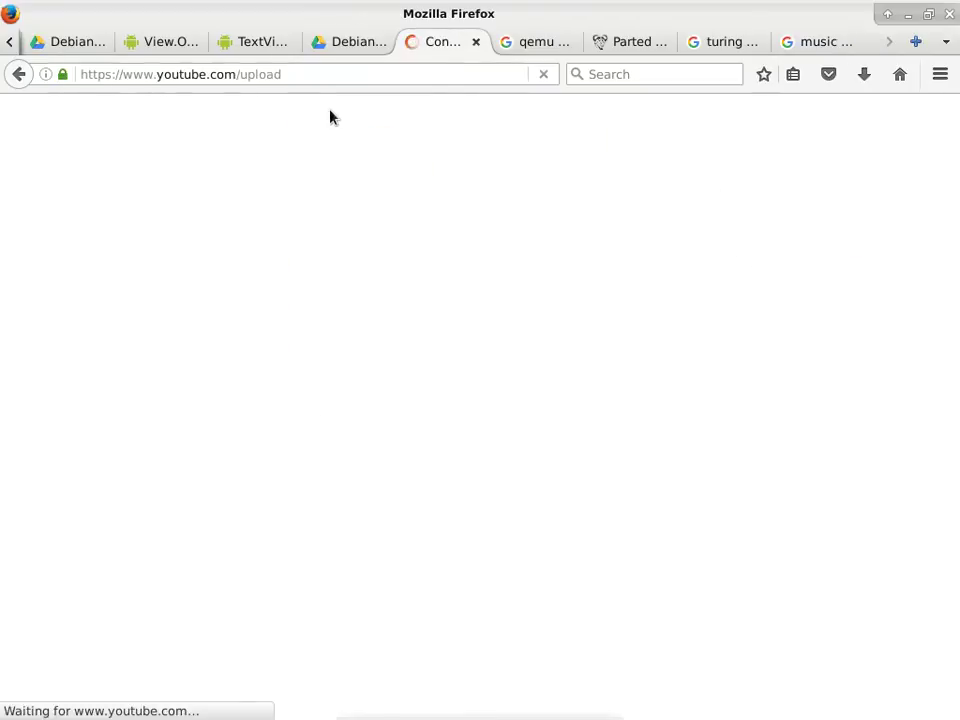
click(447, 115)
text(music box)
key(Return)
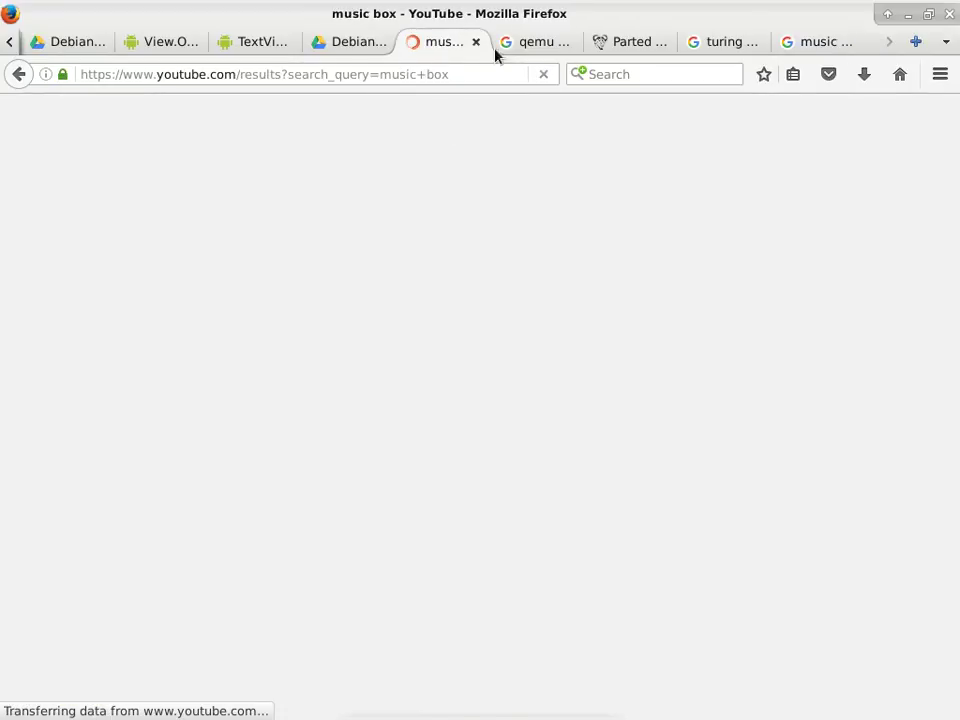
scroll(571, 412, down, 3)
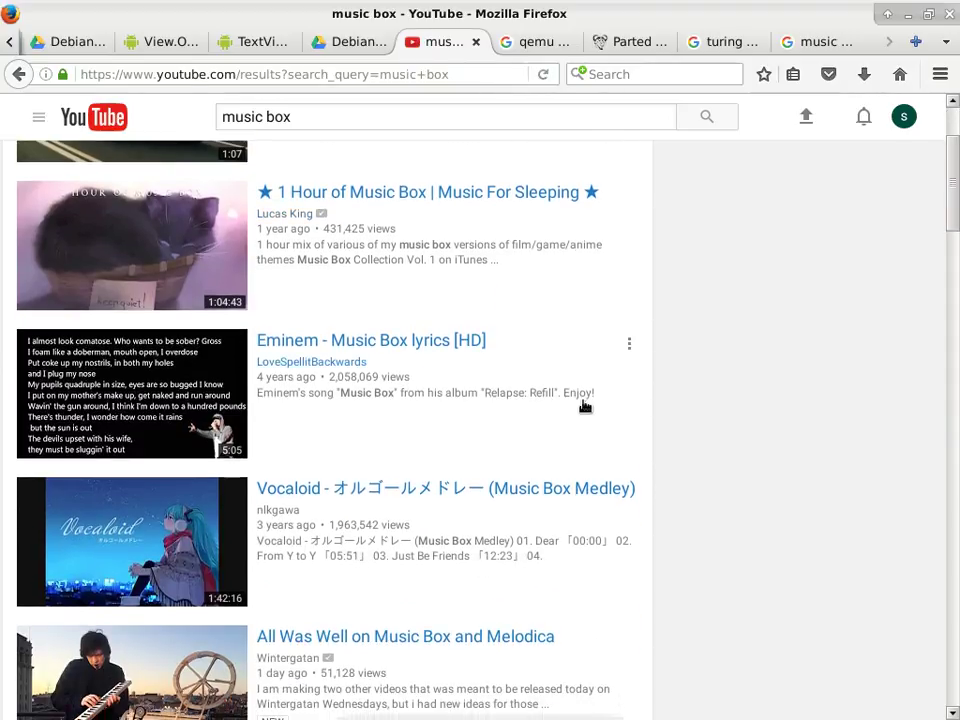
scroll(585, 406, down, 1)
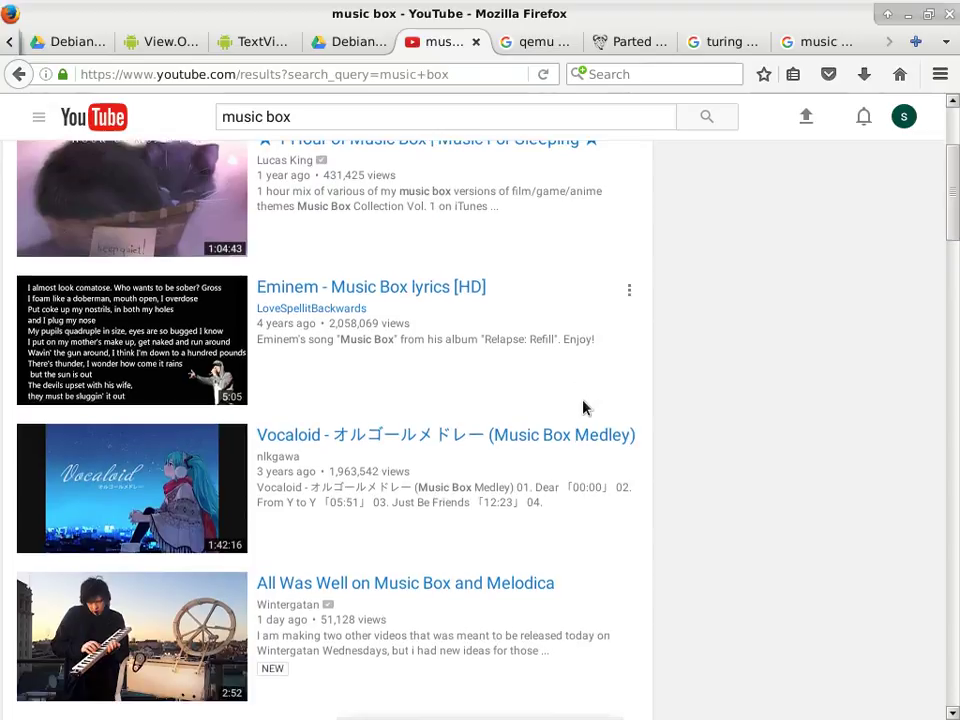
scroll(585, 406, up, 4)
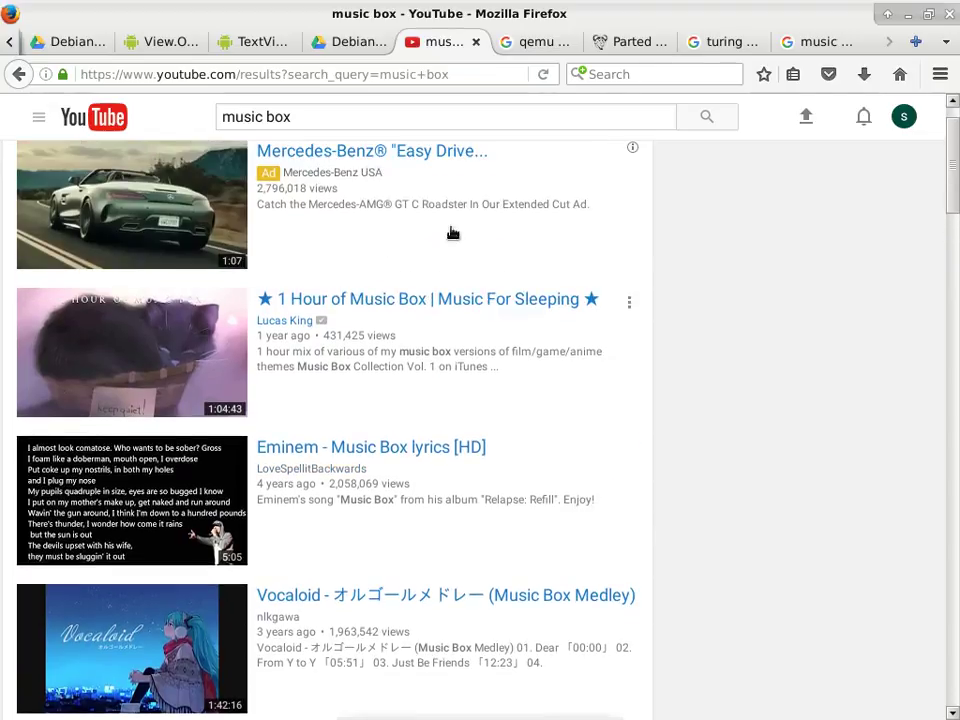
Extend the YouTube search to "music box r3" and look through the channels, playlists and videos found.
click(341, 119)
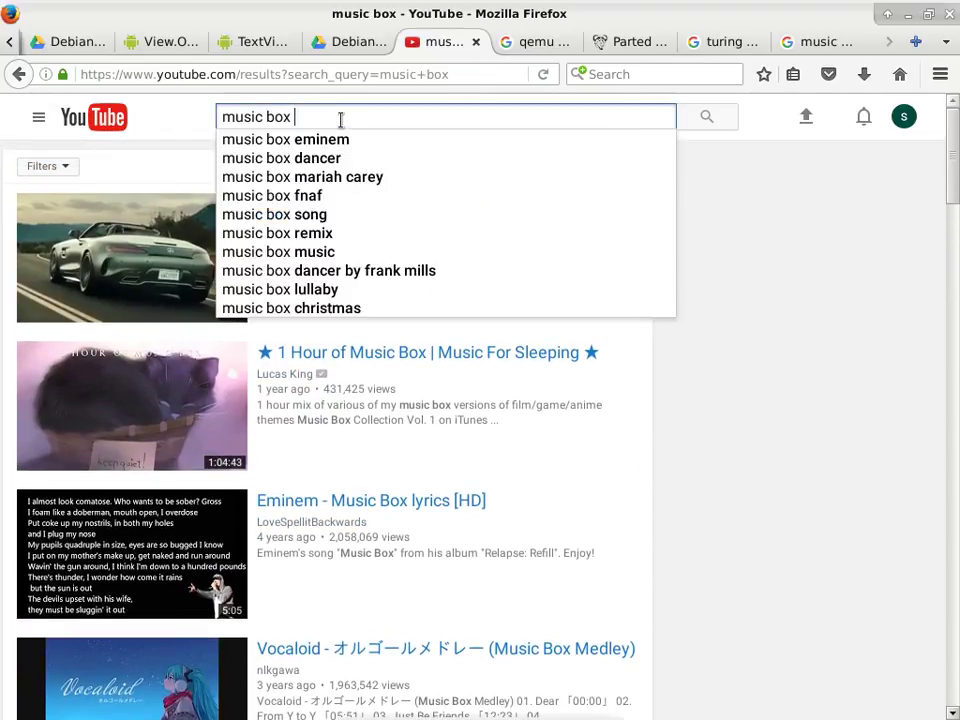
text(r3)
key(Return)
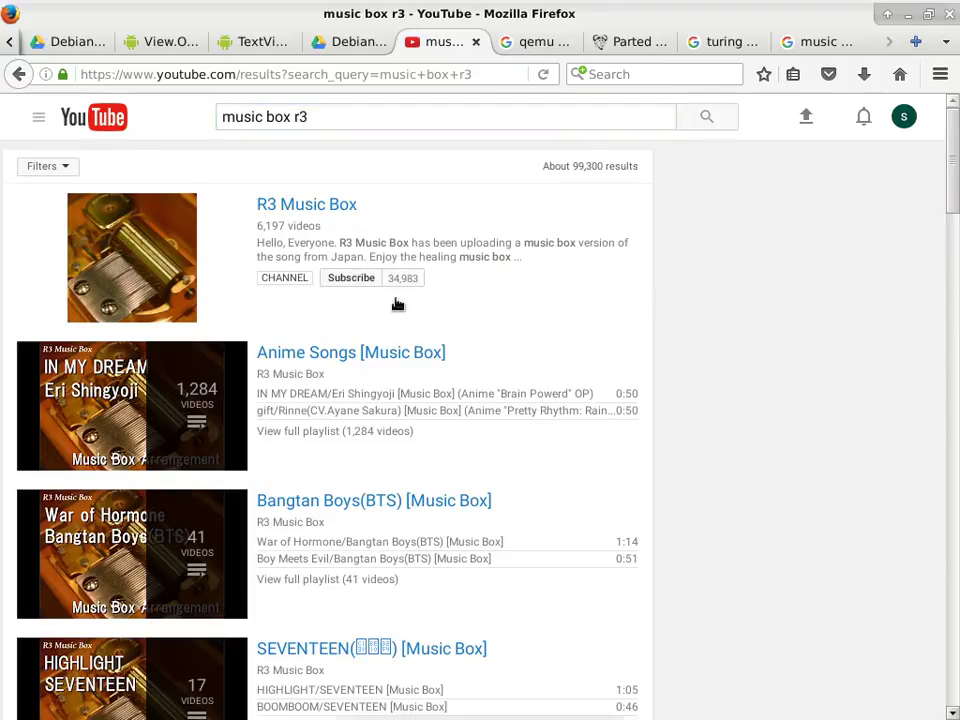
scroll(506, 410, down, 3)
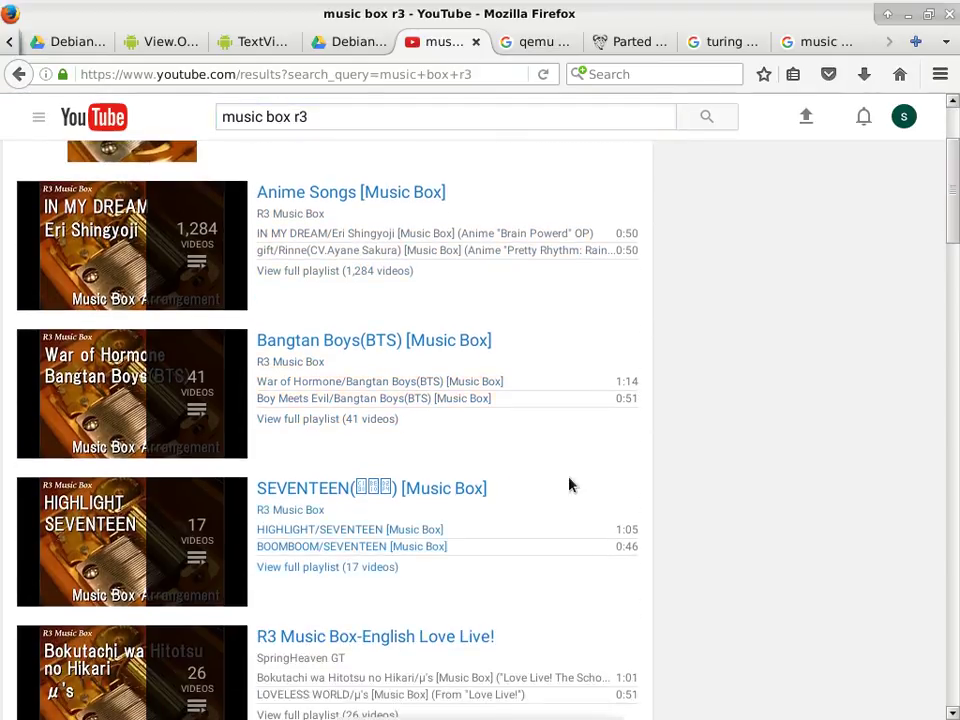
scroll(733, 461, down, 6)
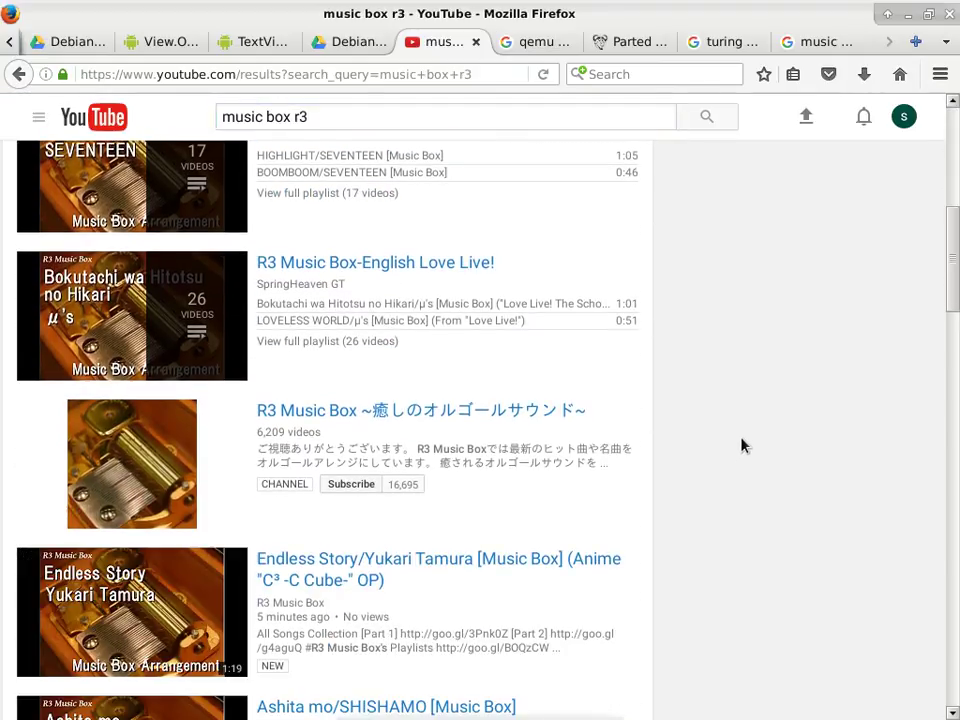
scroll(741, 444, down, 6)
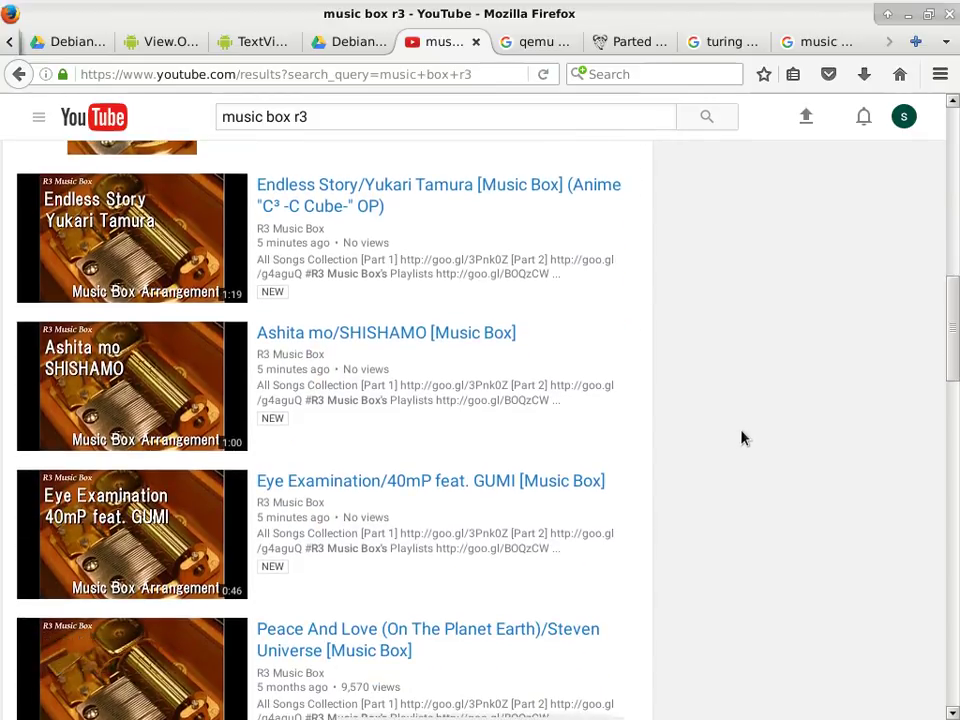
Change the YouTube search to "music box mechanism" and run it.
click(339, 115)
key(BackSpace)
key(BackSpace)
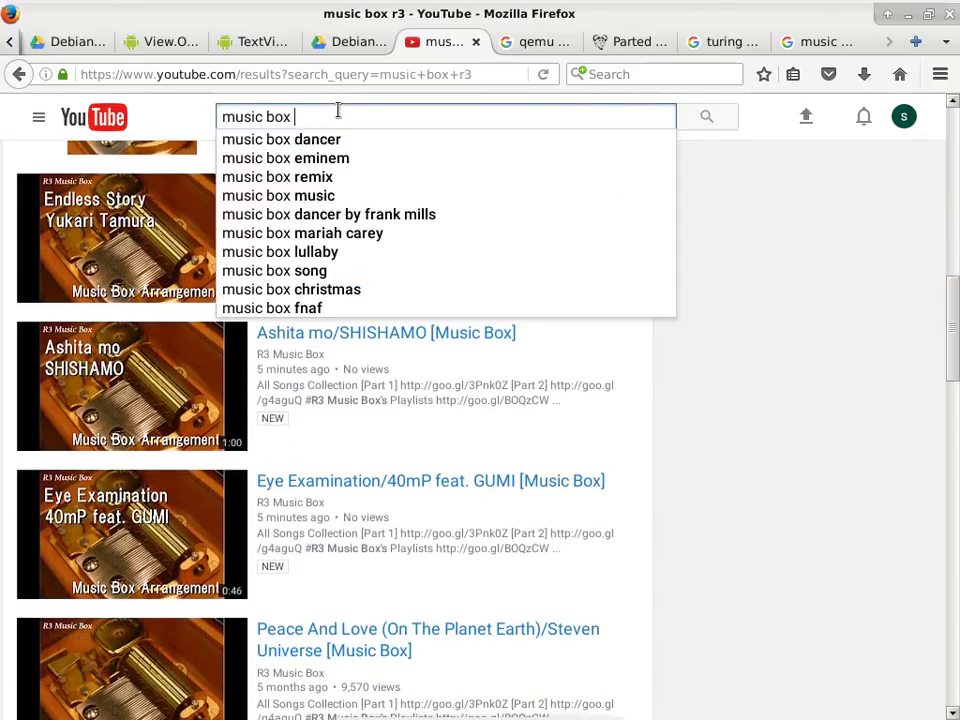
text(mechanism)
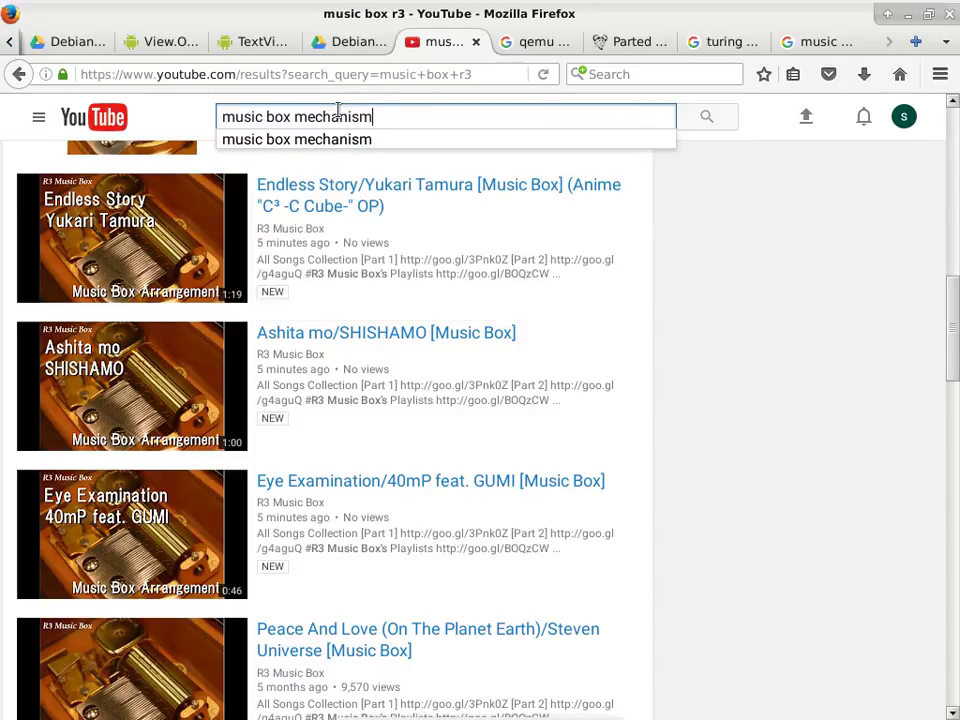
key(Return)
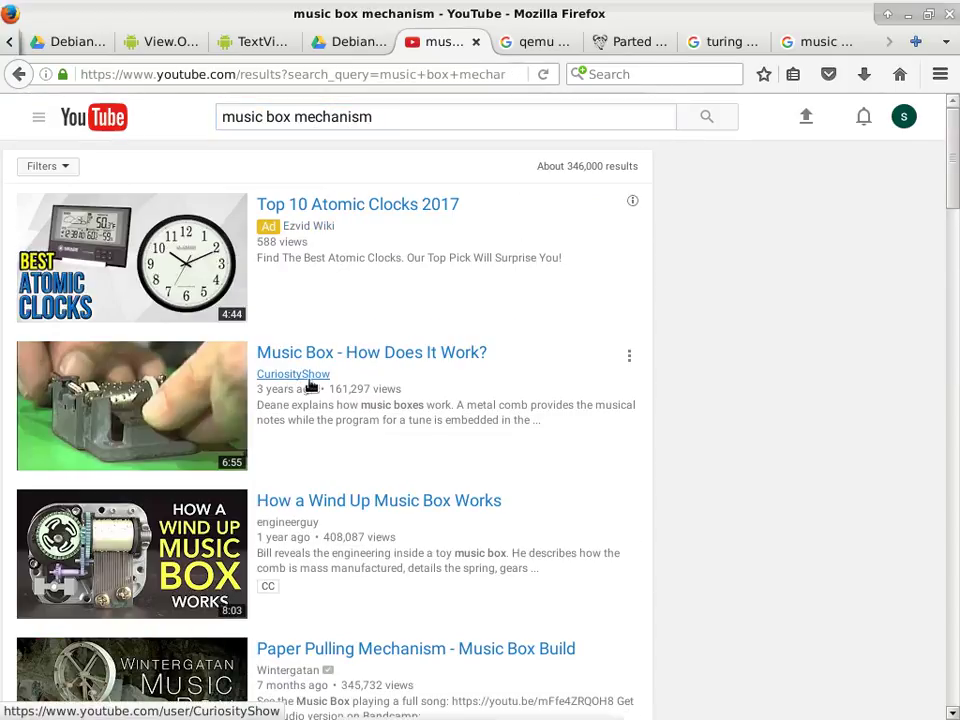
Play the CuriosityShow video "Music Box - How Does It Work?" and skip ahead past its intro to the demonstration.
click(316, 356)
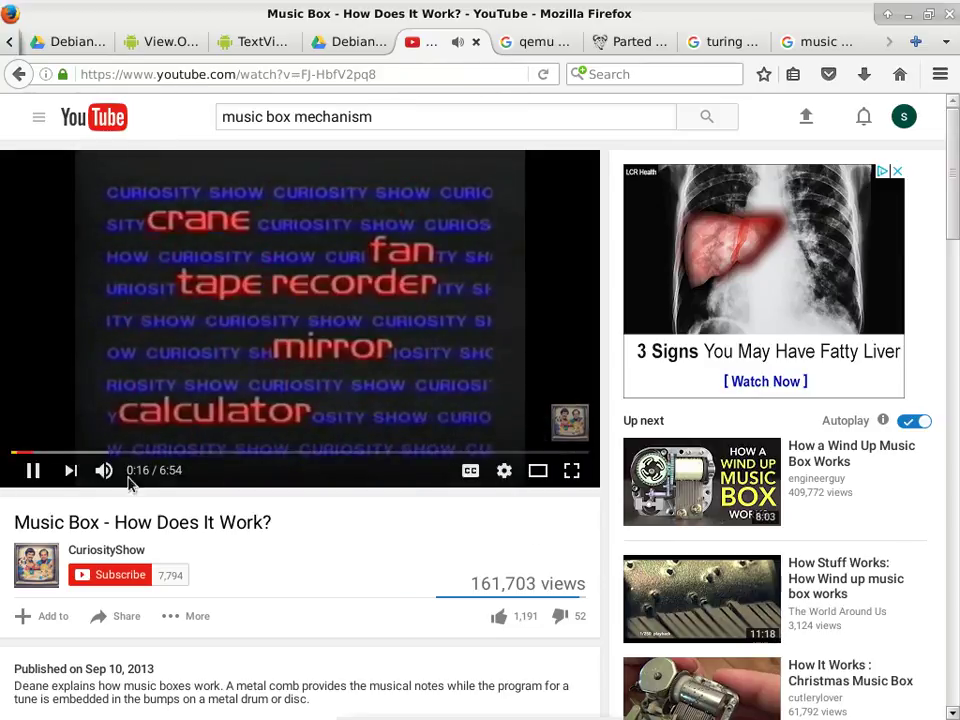
mouse_move(108, 483)
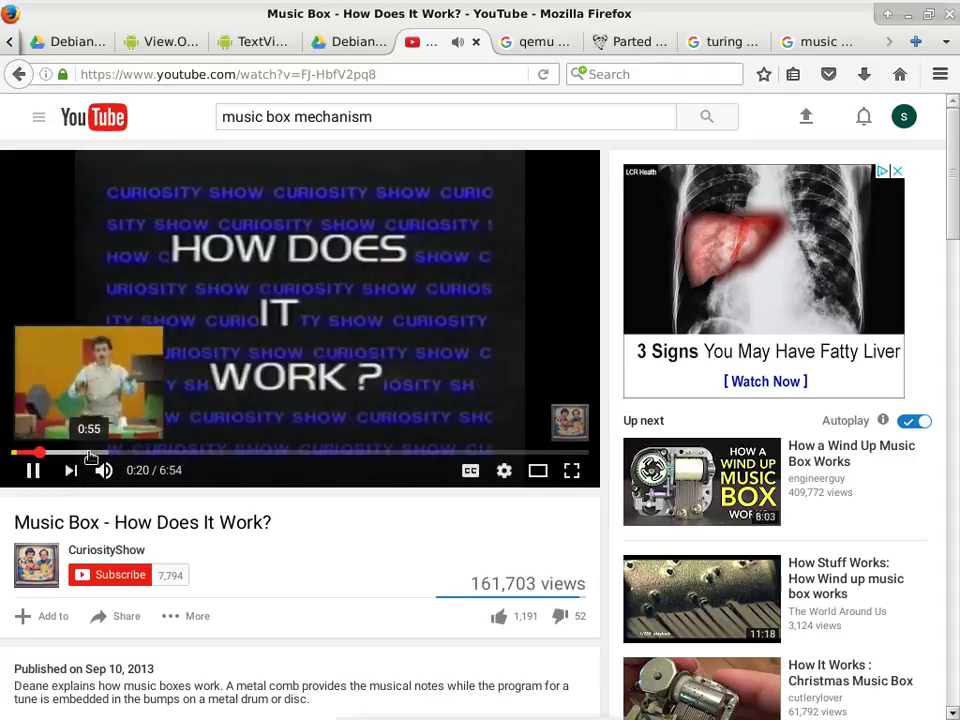
click(117, 456)
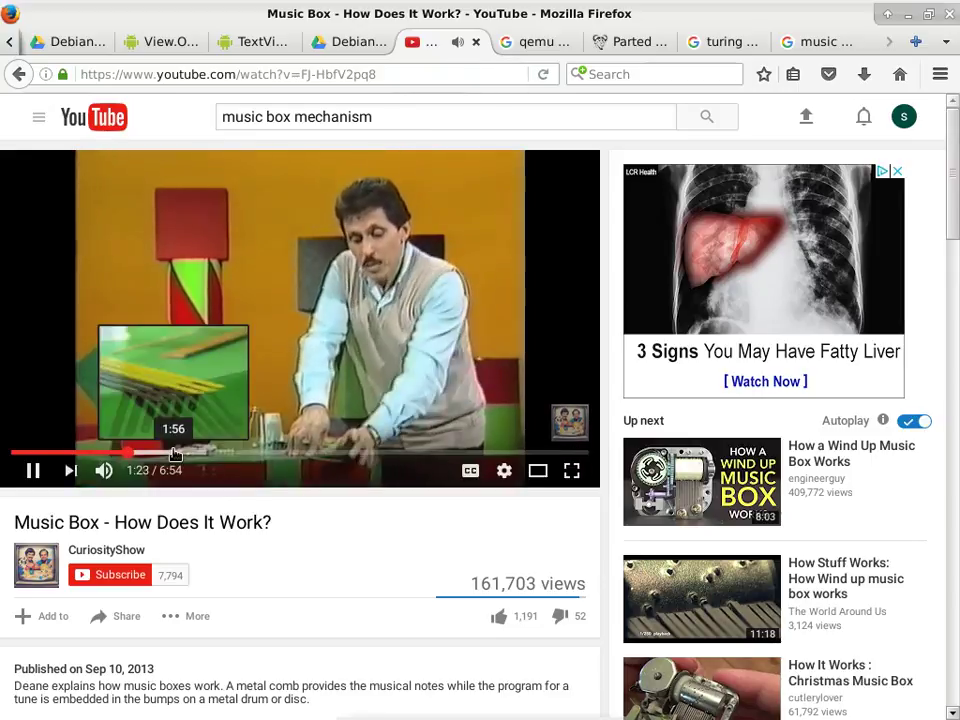
Skip ahead through the music box video, view the pinned cylinder and comb demonstration full screen, and pause it.
click(175, 455)
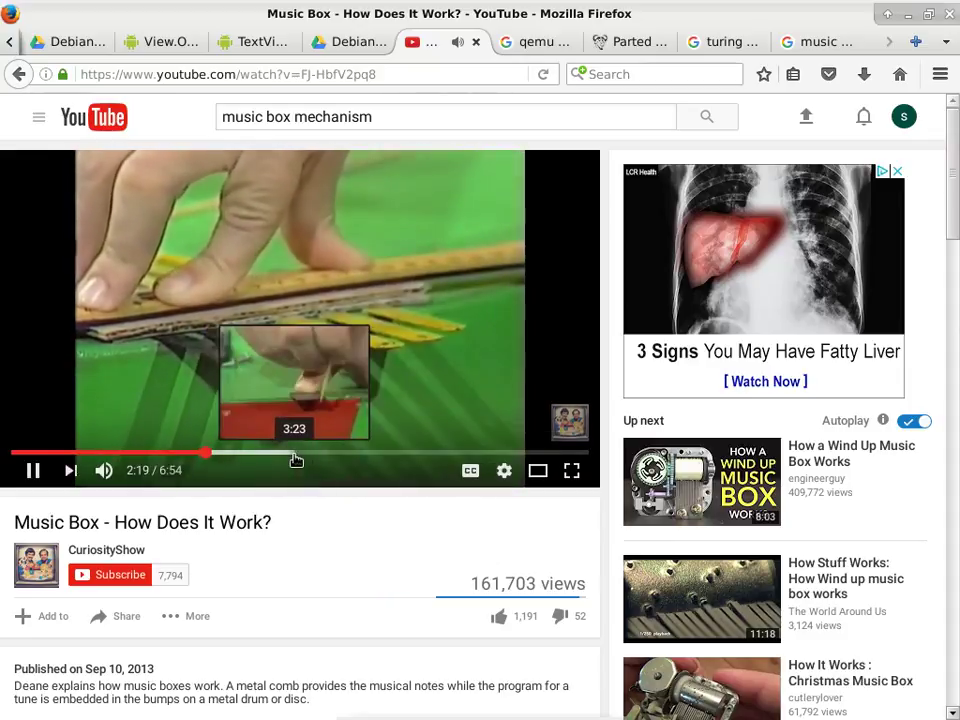
click(296, 459)
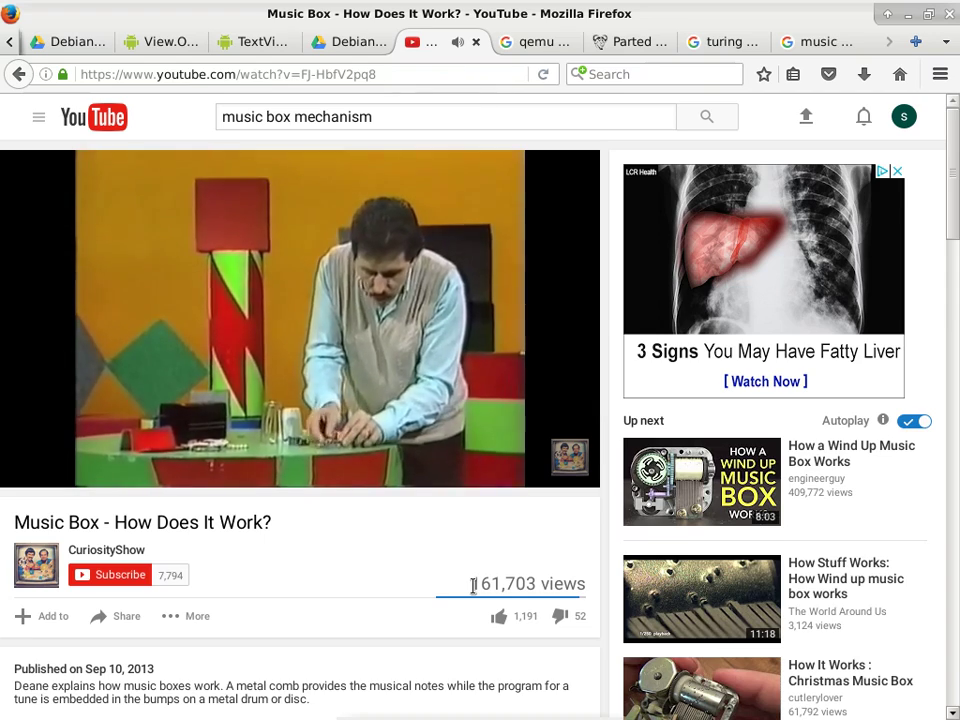
click(565, 478)
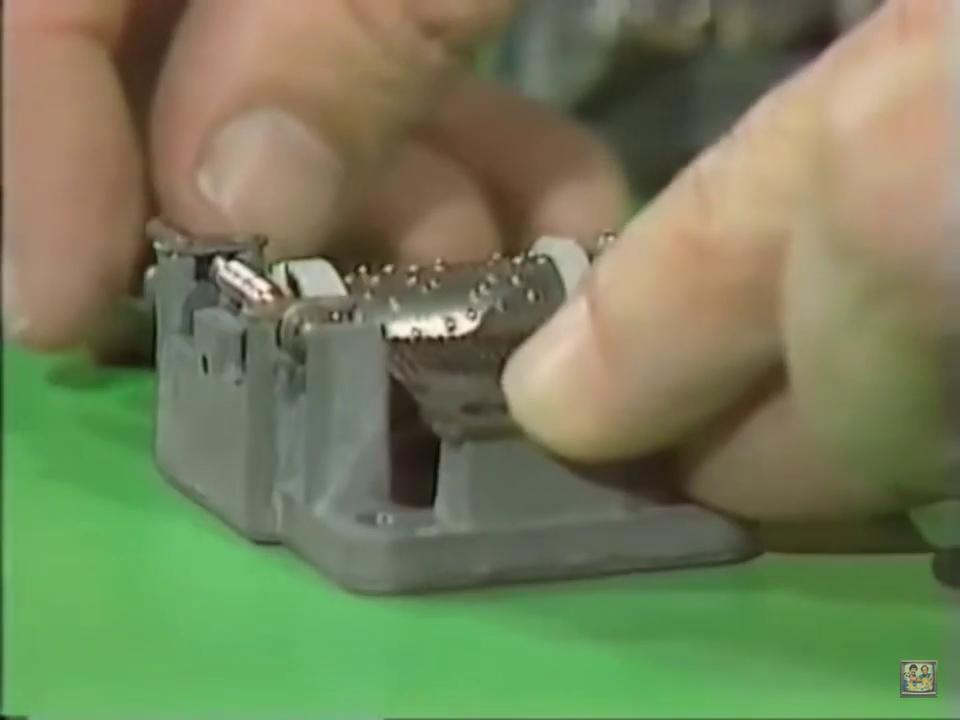
mouse_move(521, 318)
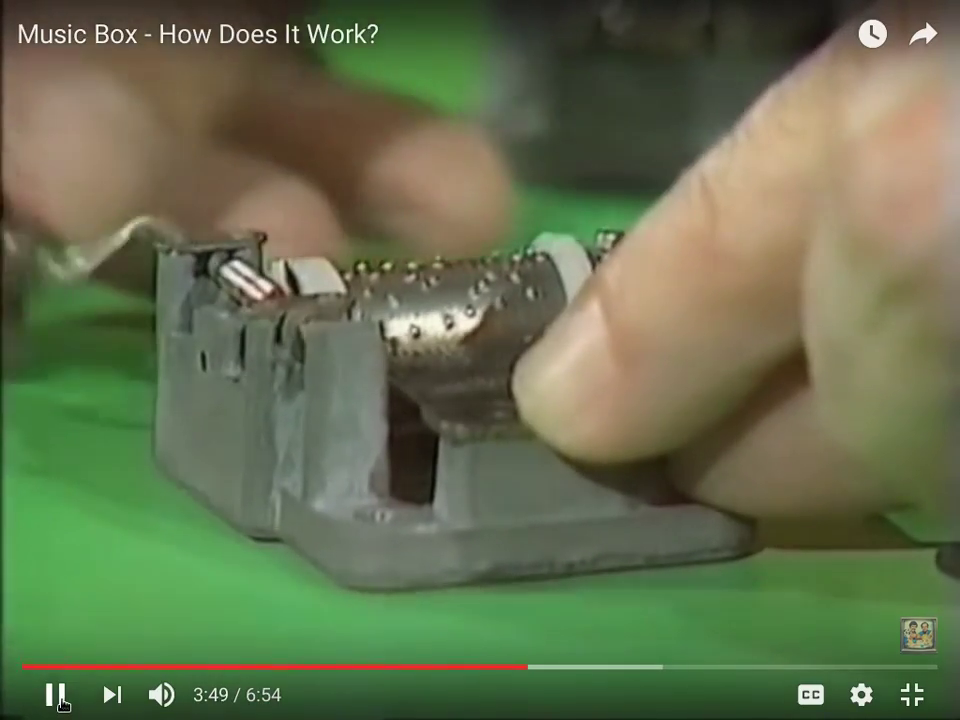
click(56, 695)
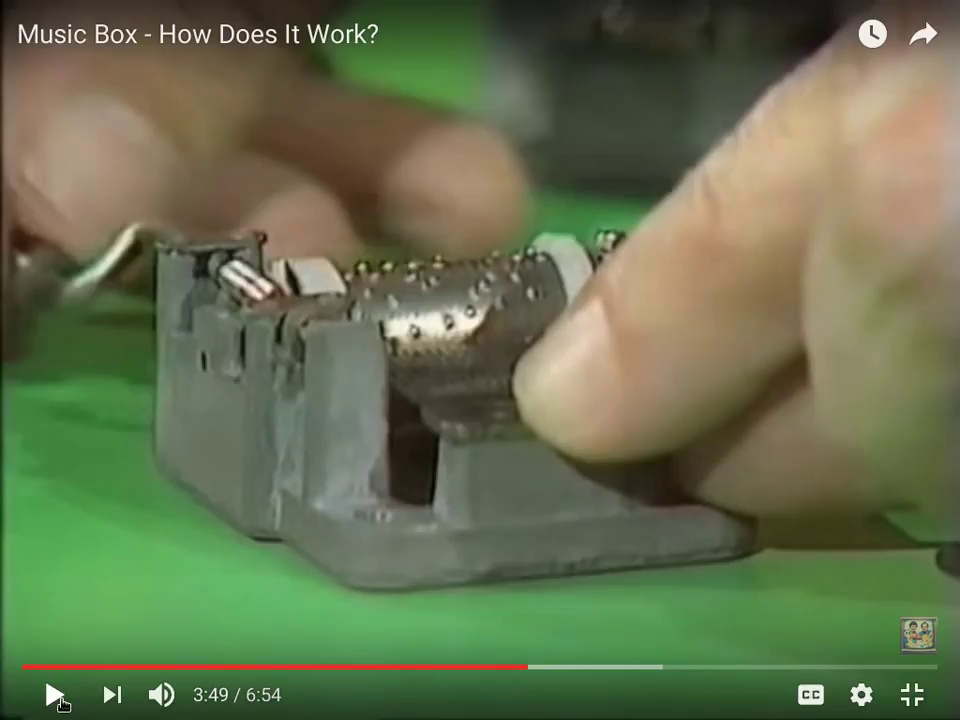
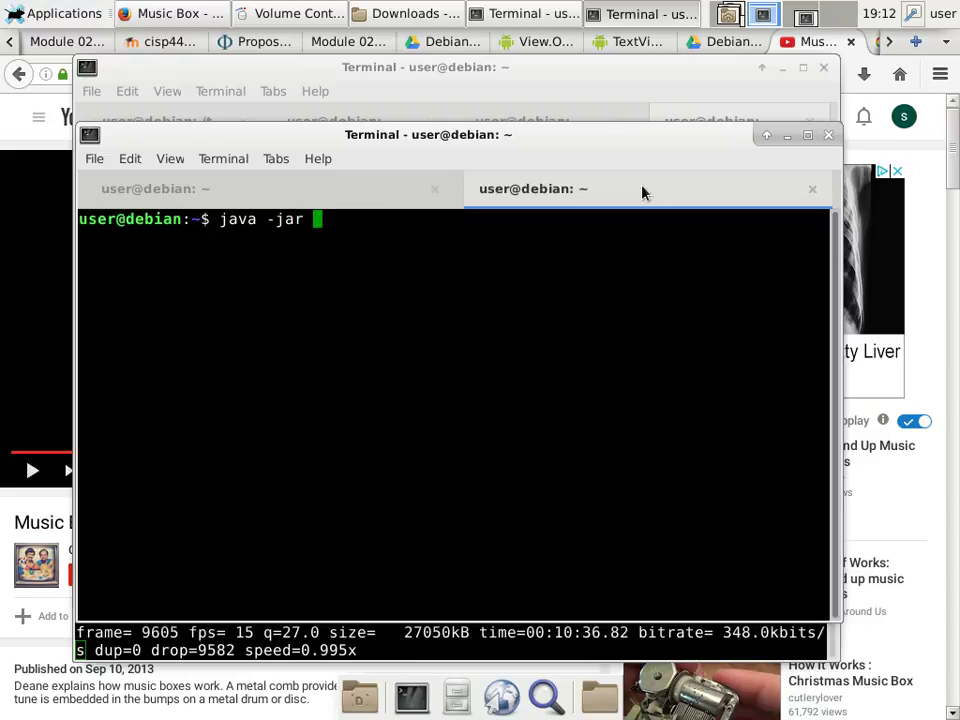
Launch Logisim from the terminal by completing the java -jar command with the Logisim file in Downloads.
key(Tab)
text(logi)
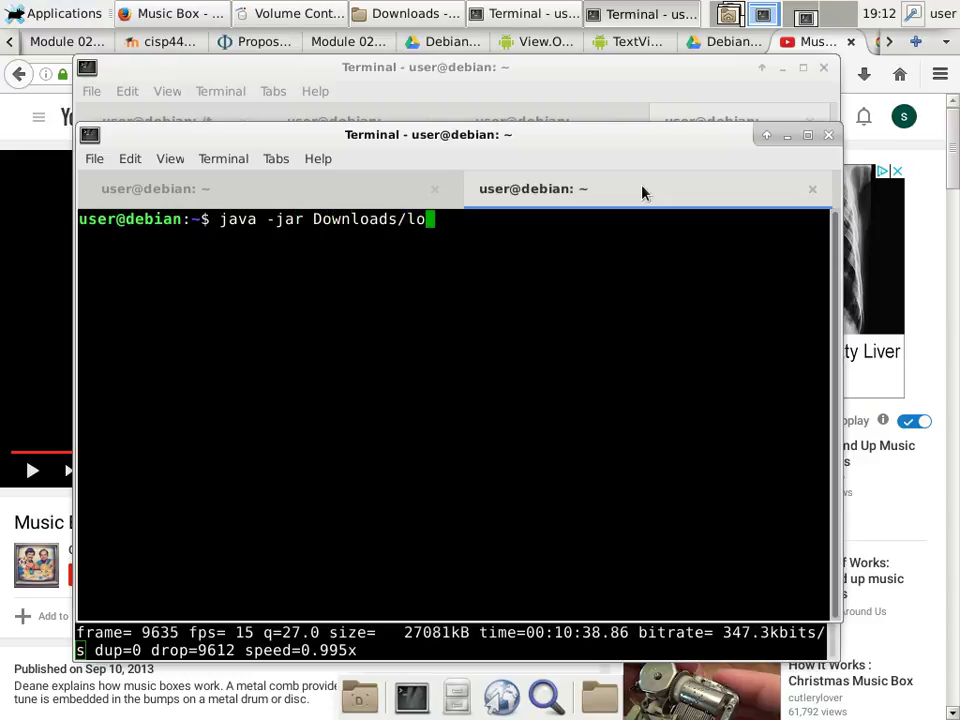
key(Tab)
text(g)
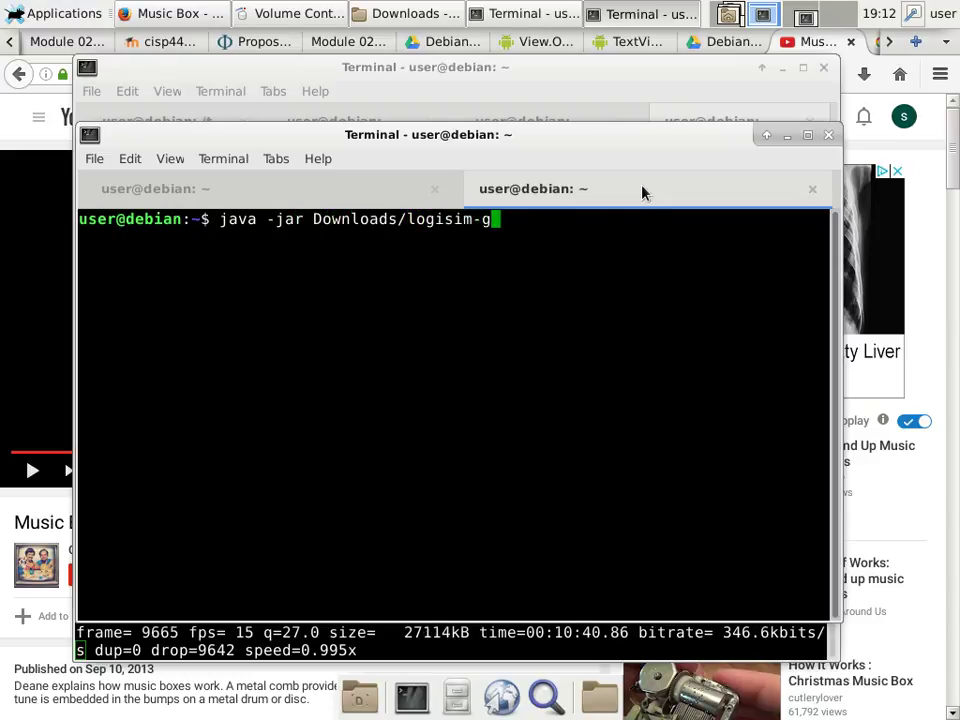
key(Tab)
key(Return)
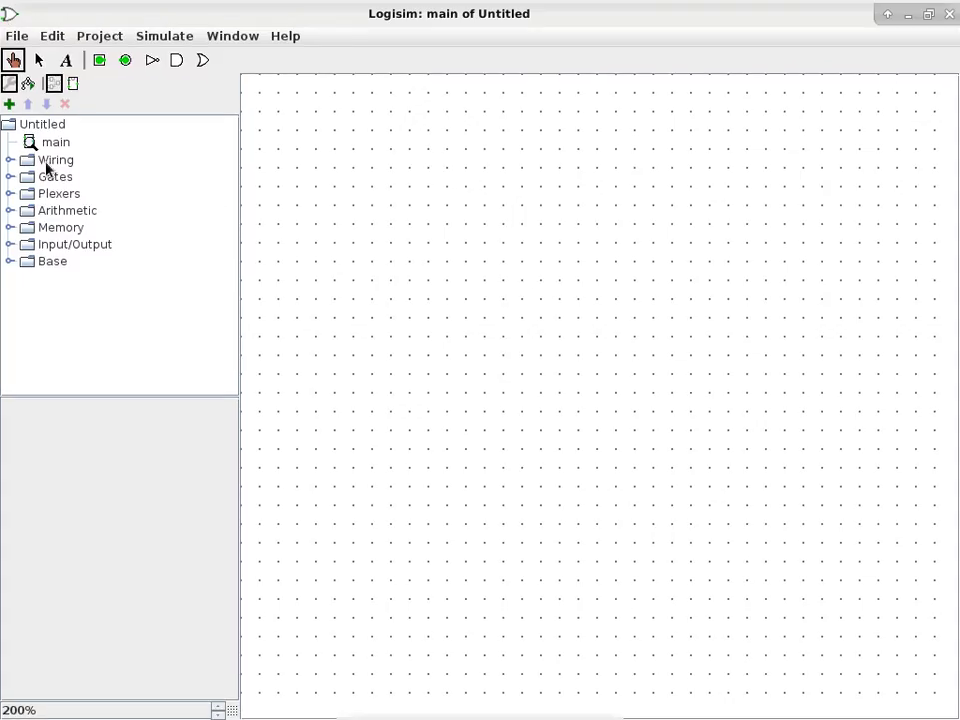
Place a Clock component from the Wiring library in the upper part of the main circuit.
click(10, 160)
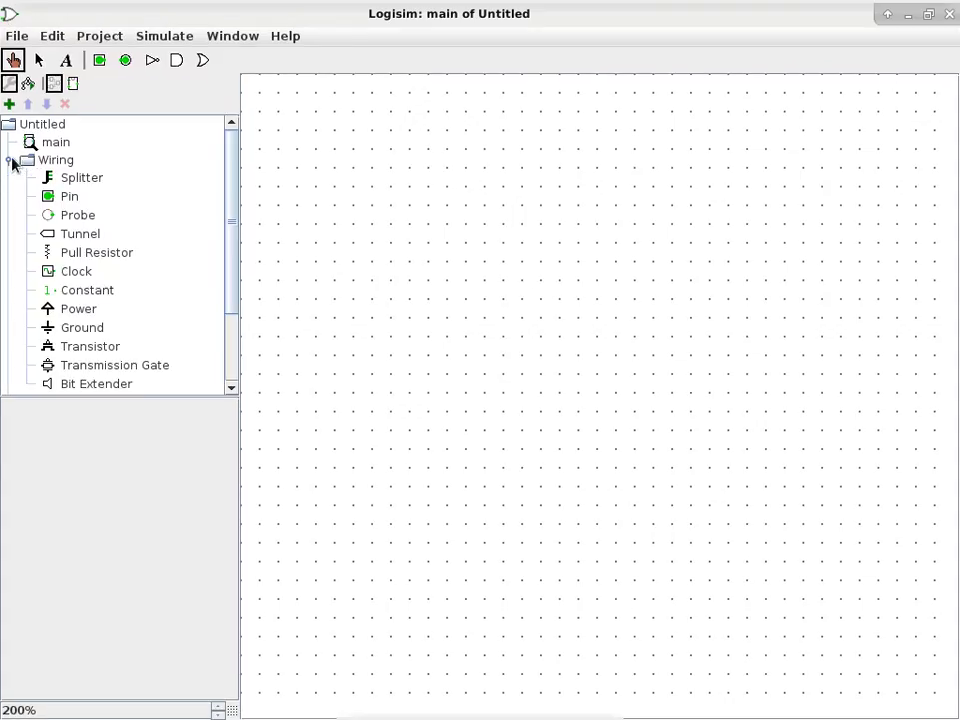
click(48, 274)
click(411, 243)
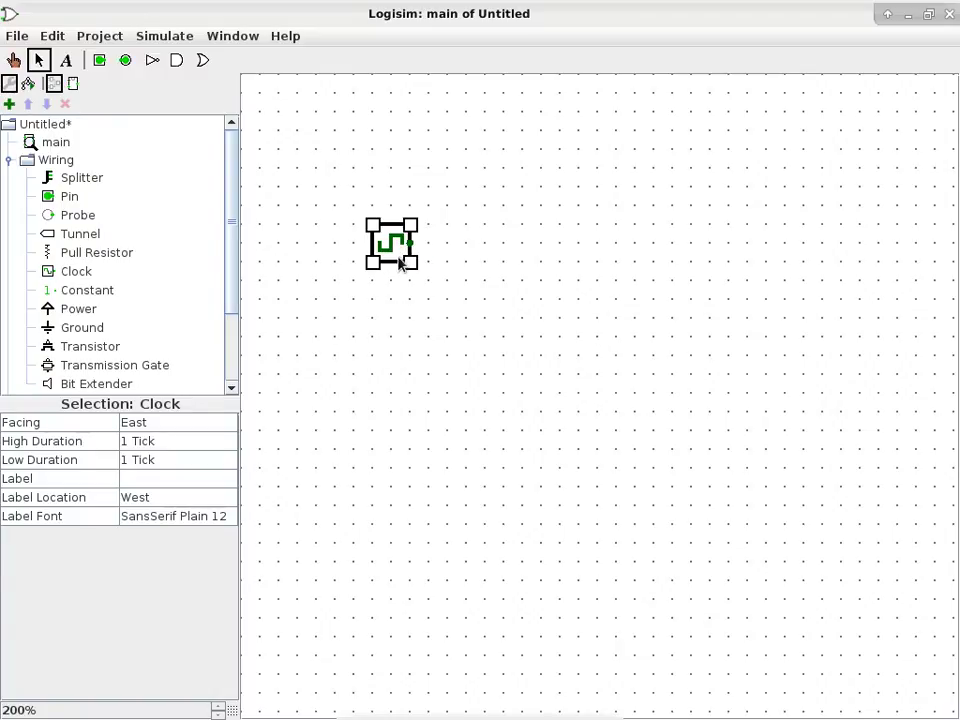
Advance the clock simulation by a single tick.
click(182, 40)
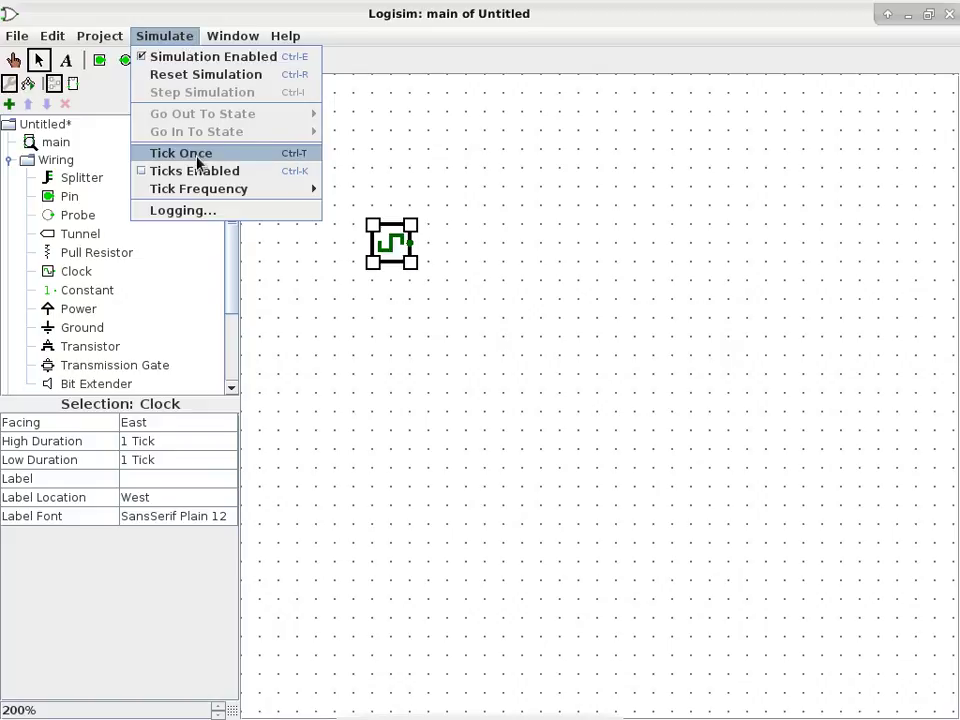
click(456, 30)
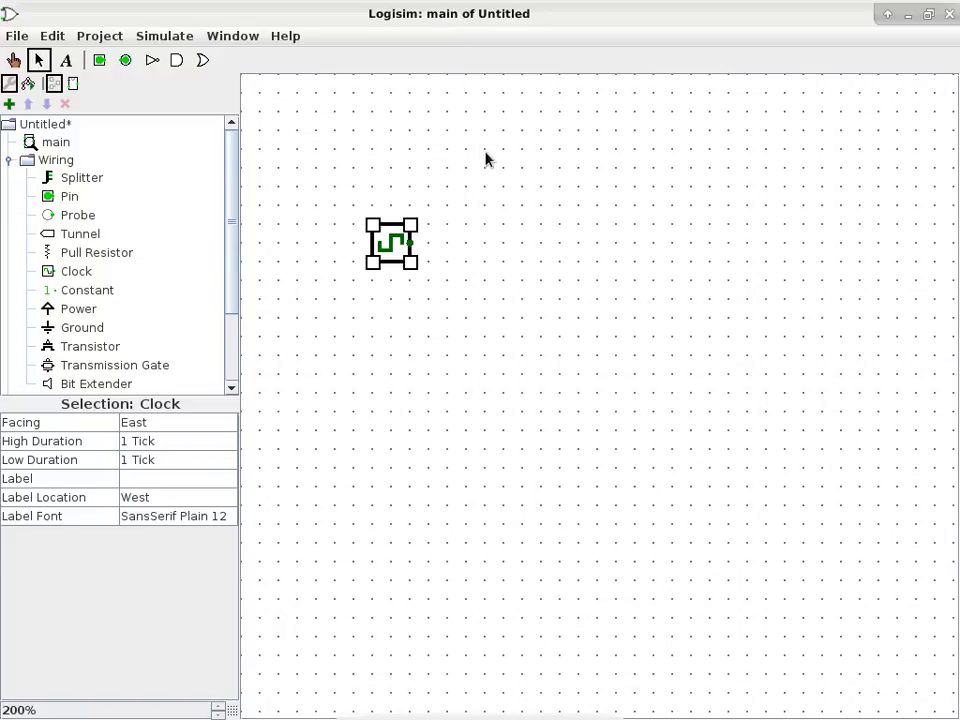
key(ctrl+t)
Set the simulation's tick frequency to 1 Hz and enable automatic ticks.
click(170, 38)
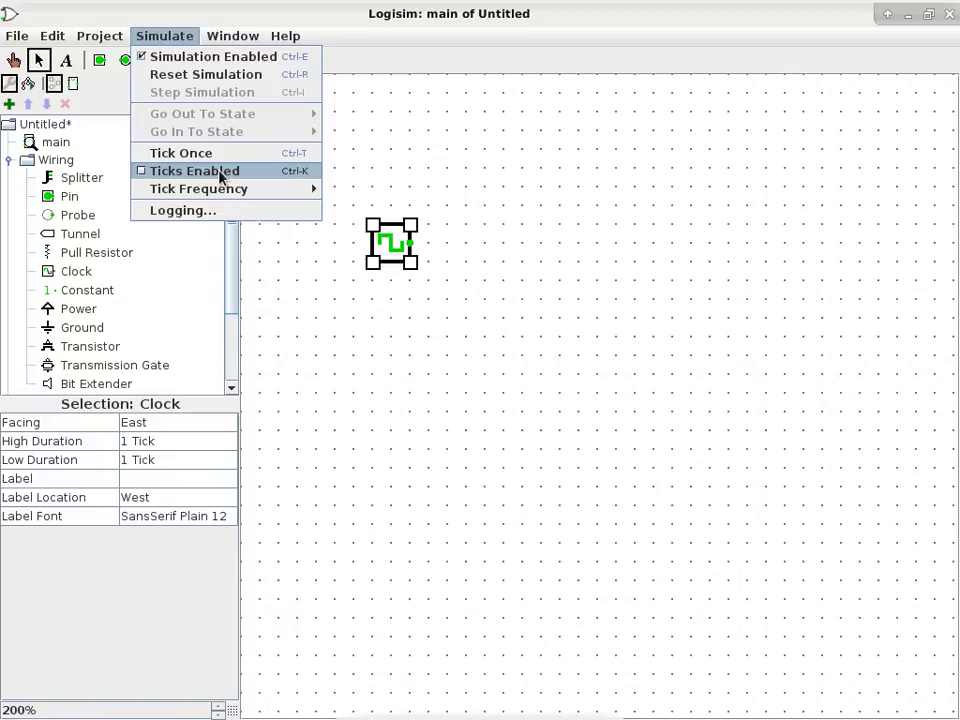
mouse_move(222, 192)
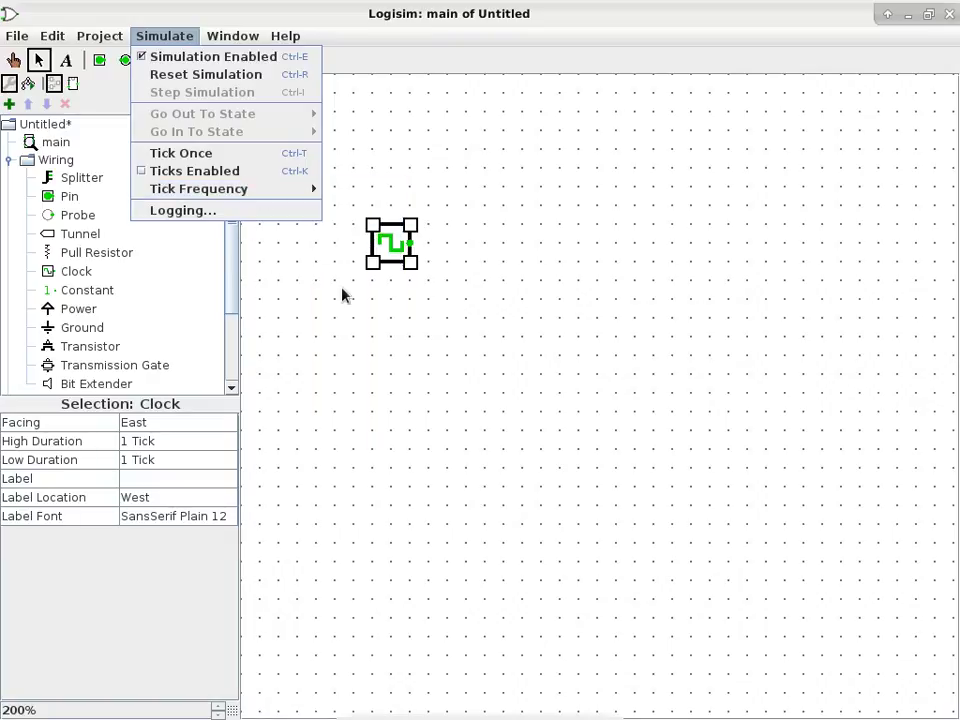
mouse_move(300, 190)
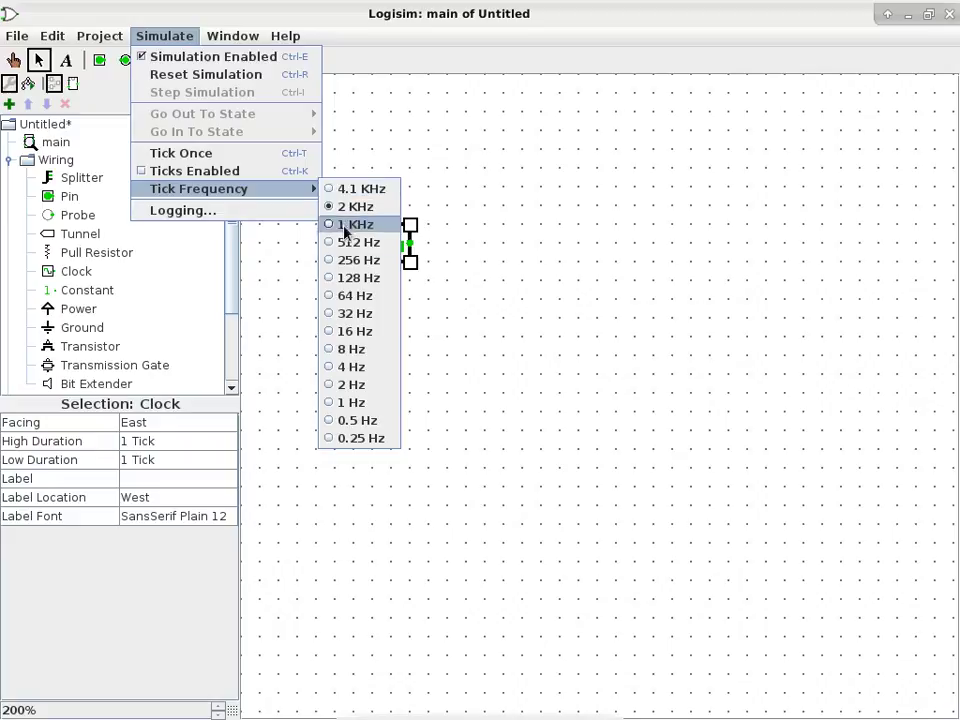
click(355, 404)
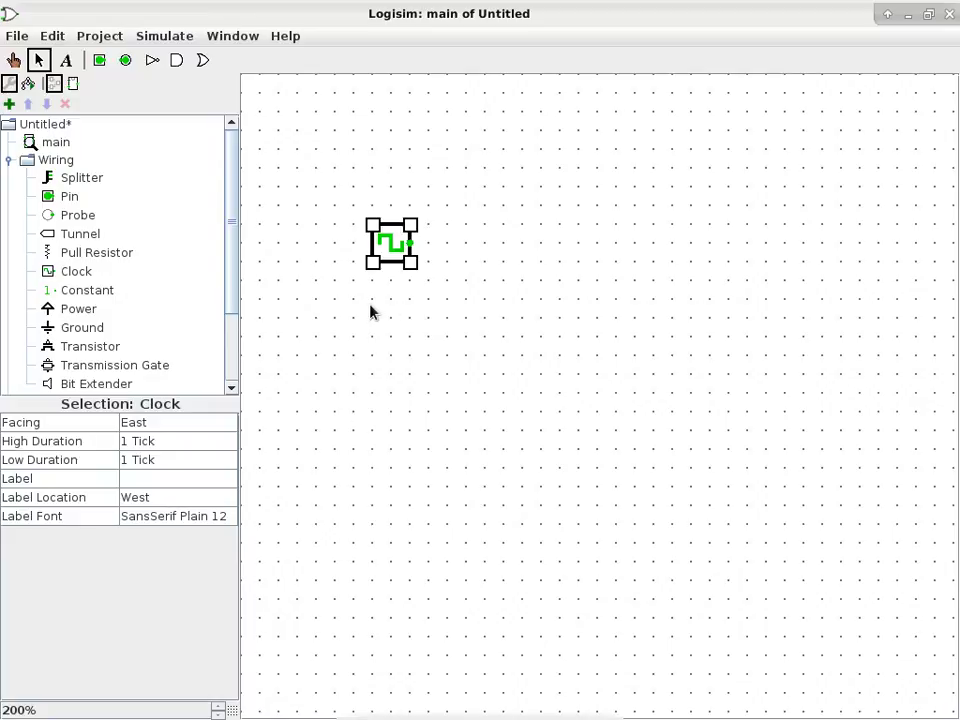
click(148, 37)
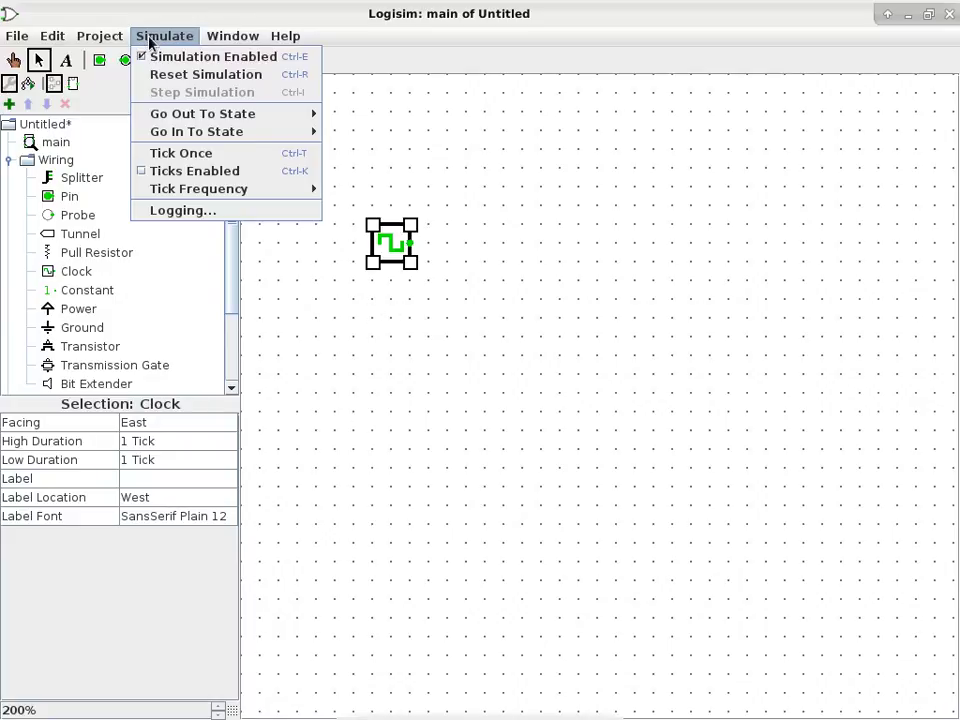
click(180, 177)
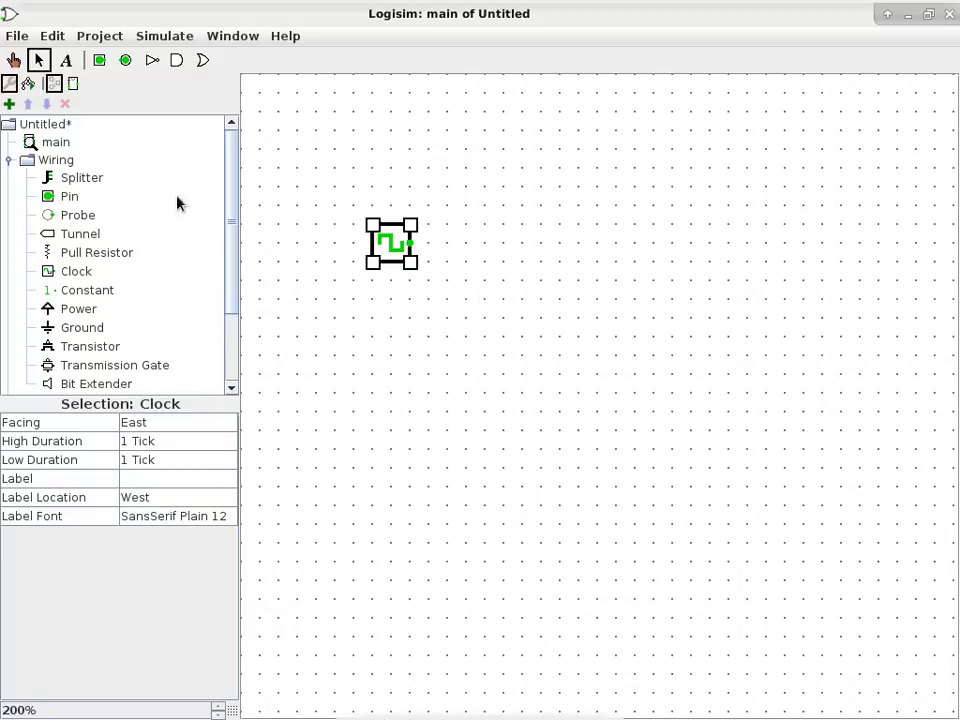
Place a Register from the Memory library below and to the right of the clock, and open its label for editing.
drag(227, 272, 20, 348)
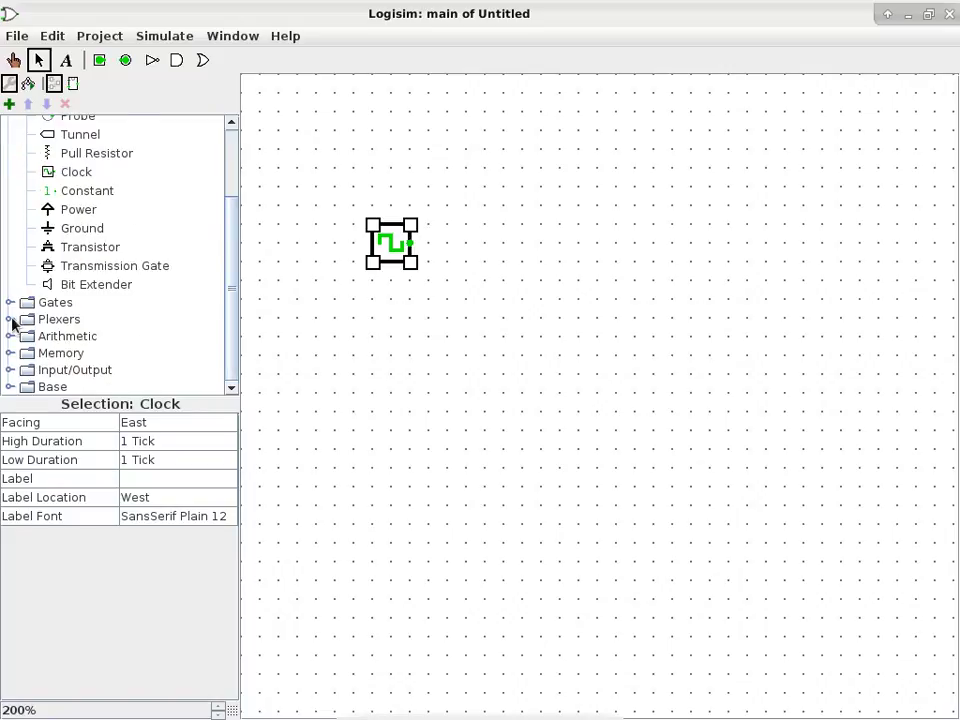
click(10, 354)
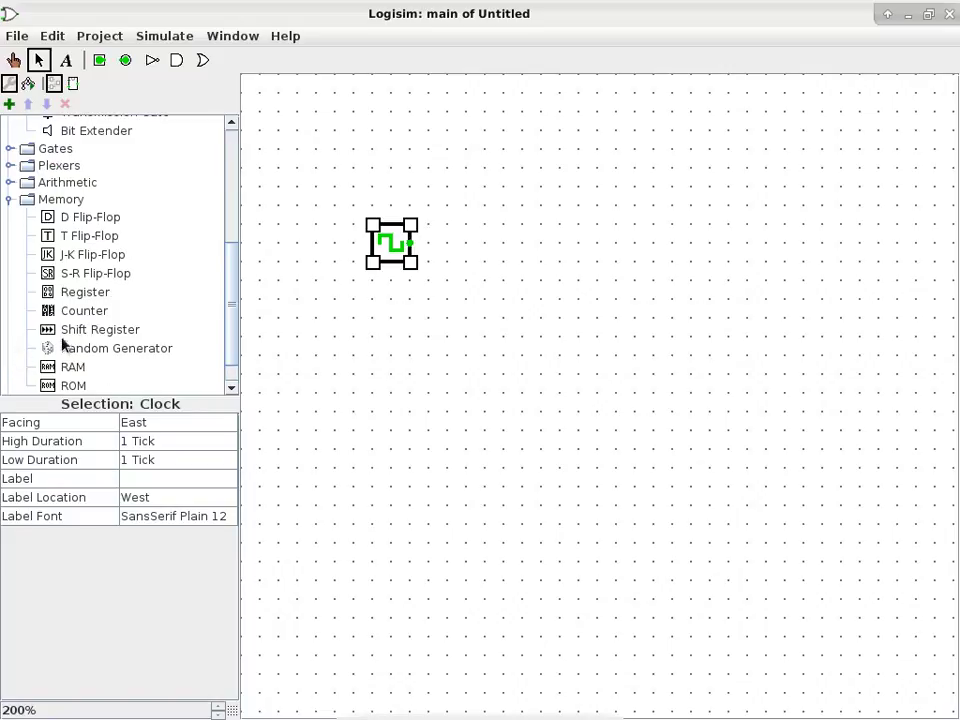
click(85, 292)
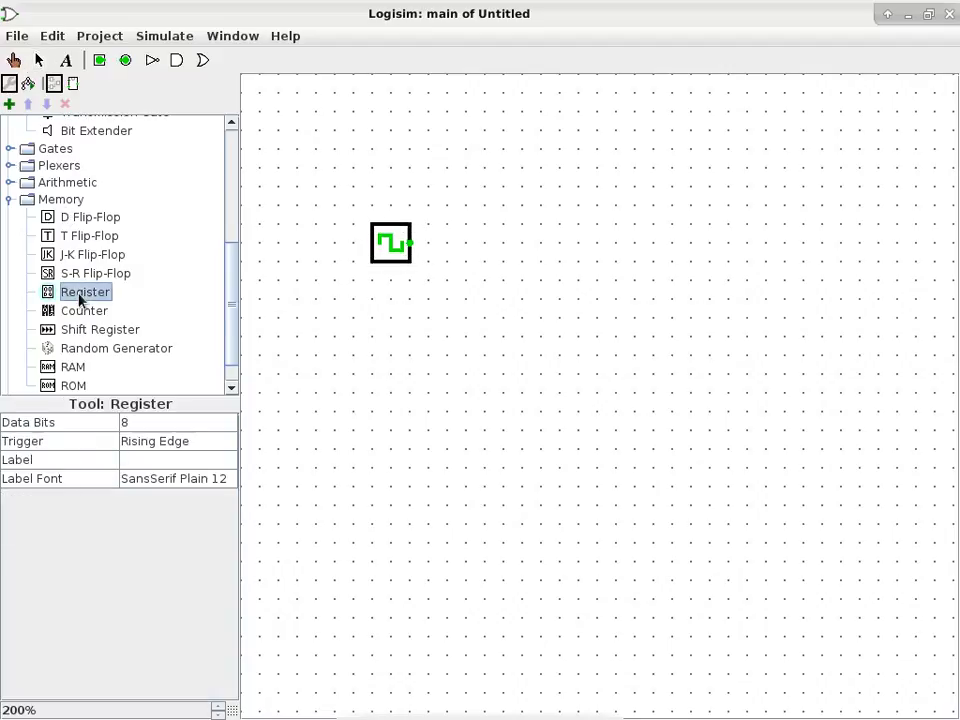
click(574, 411)
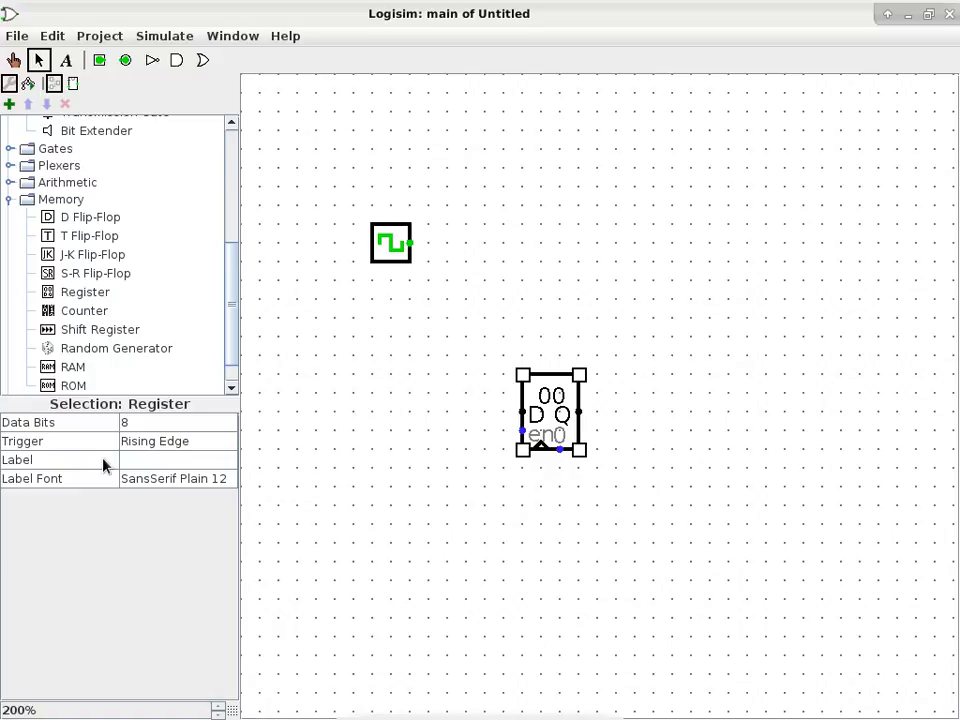
click(165, 462)
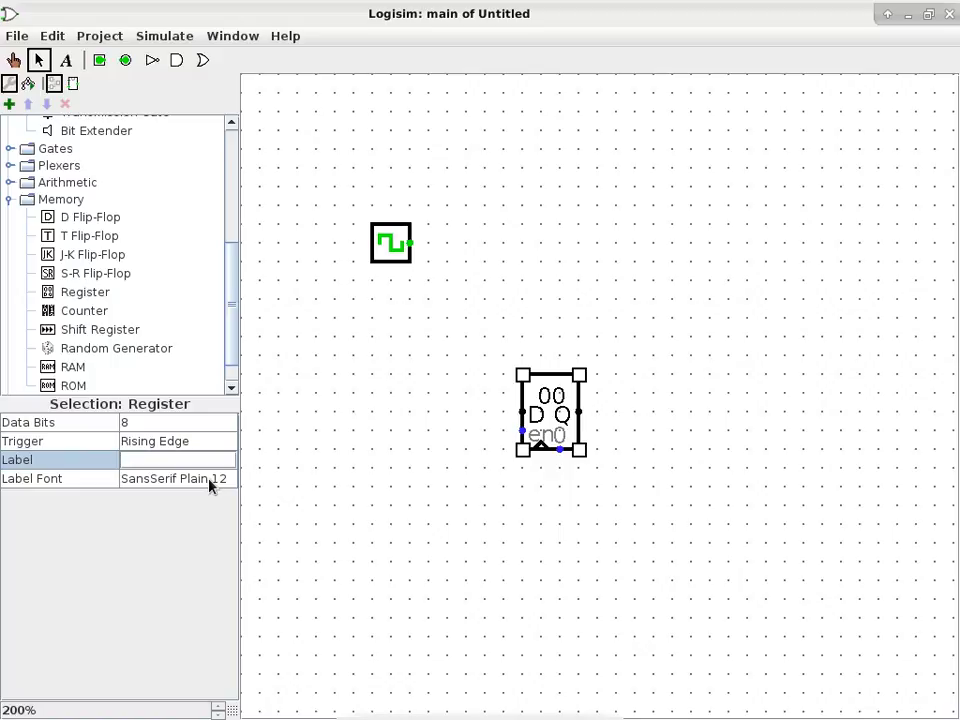
Place an Adder from the Arithmetic library above and to the right of the register.
drag(233, 278, 233, 238)
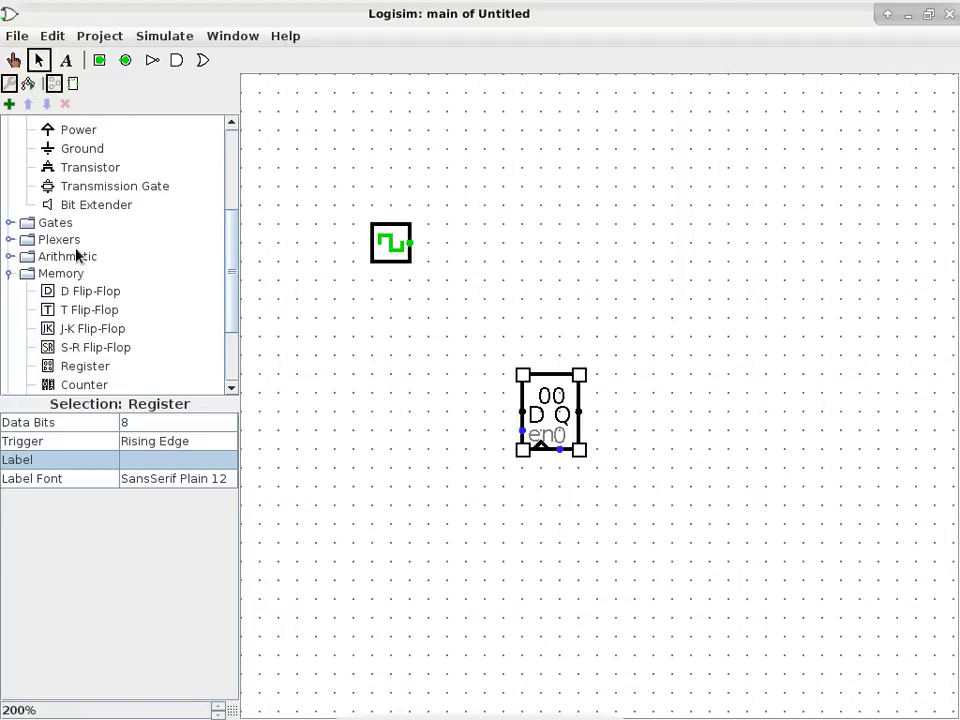
click(10, 257)
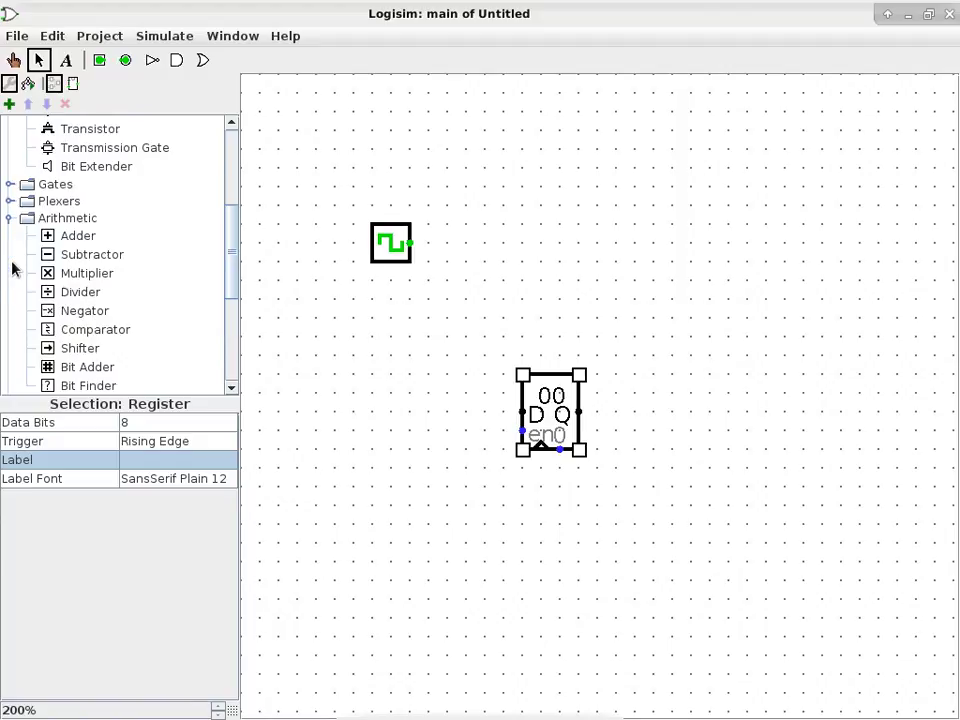
click(70, 238)
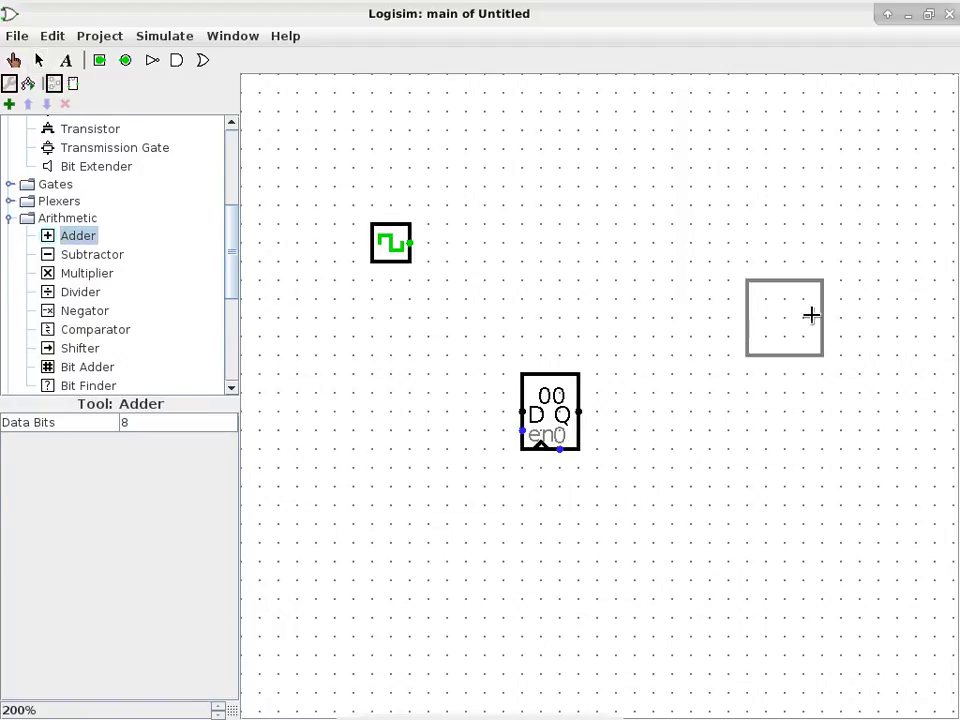
click(785, 243)
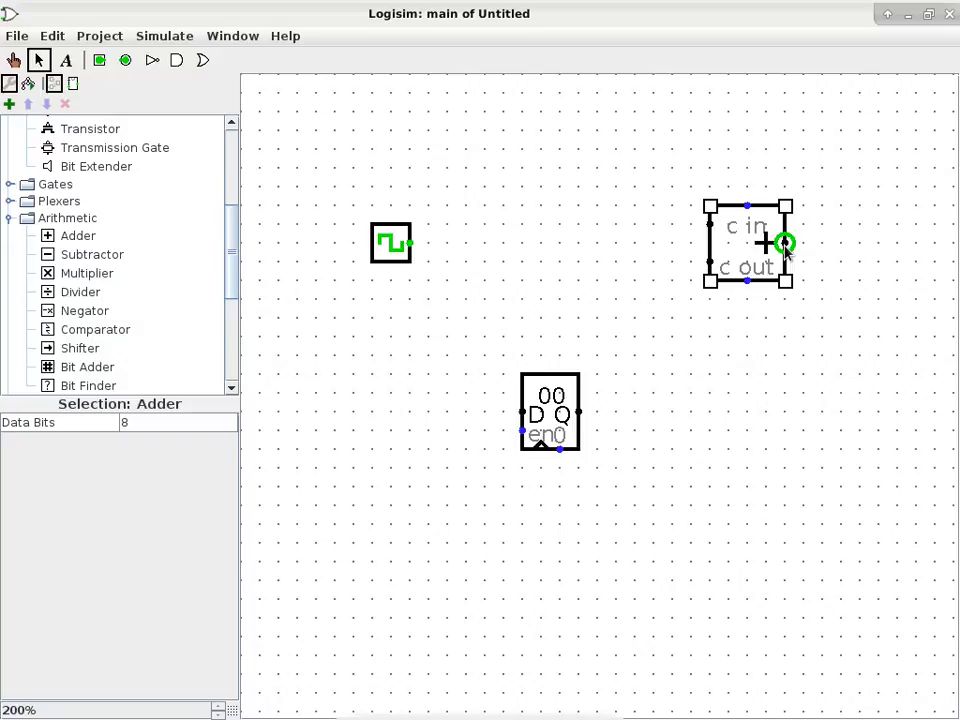
Place a ROM from the Memory library below the adder, to the lower right of the register.
drag(231, 289, 113, 353)
scroll(156, 328, down, 5)
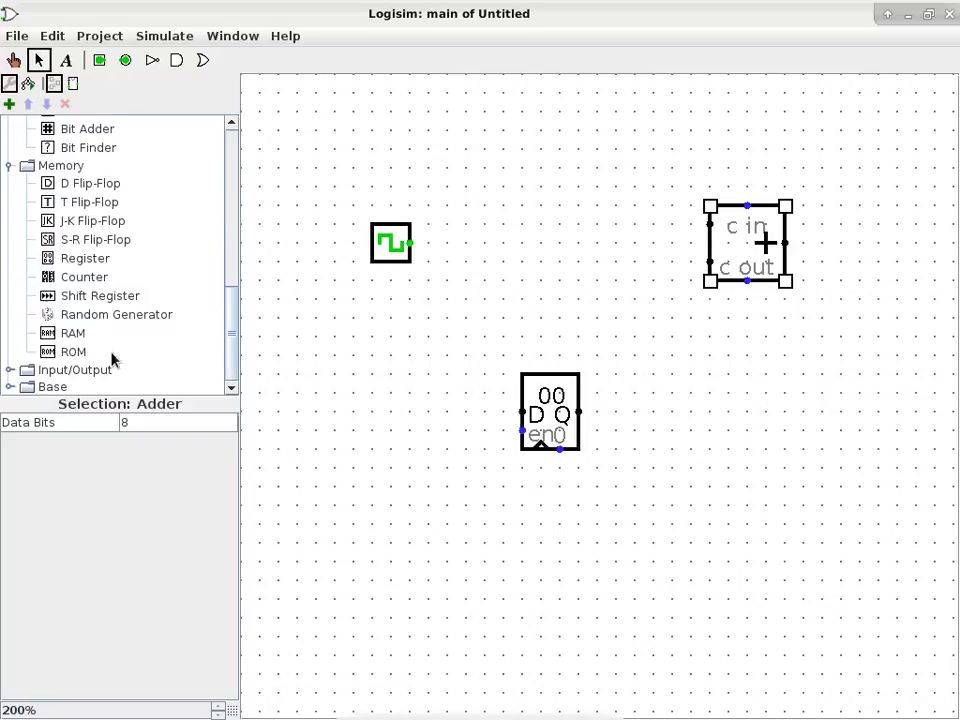
click(75, 351)
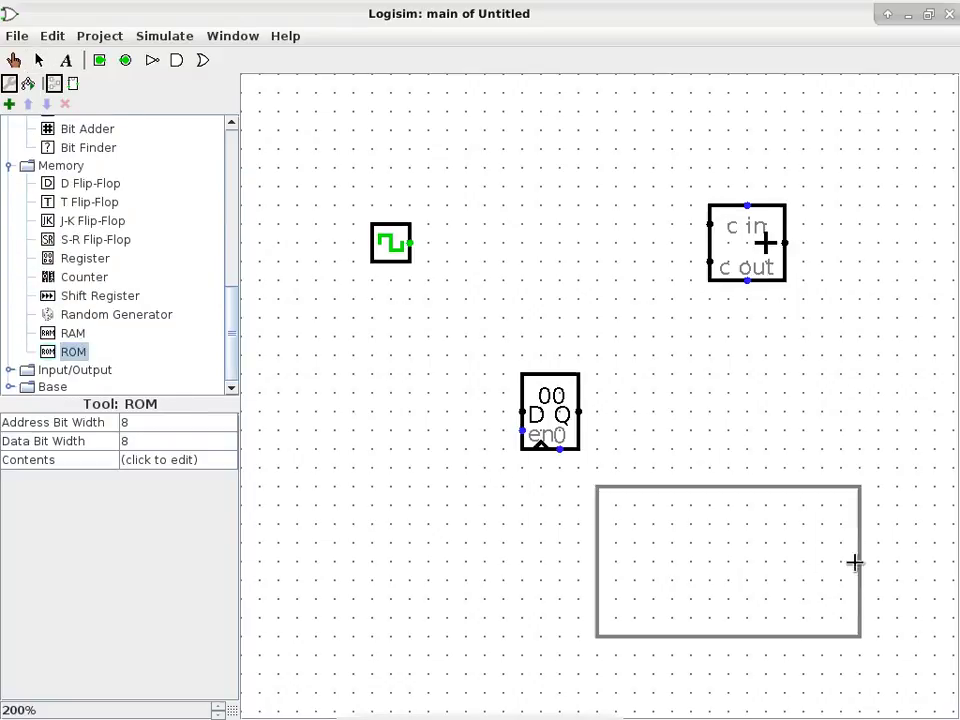
click(889, 565)
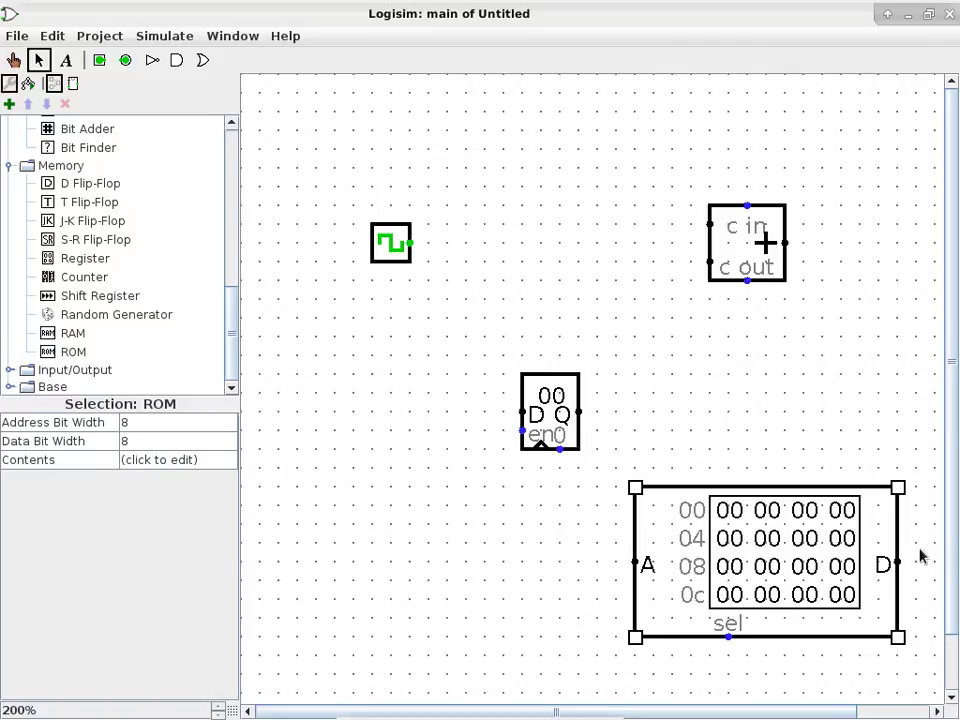
Open the ROM's contents in the Hex Editor, look over the memory cells, and close the editor.
right_click(778, 538)
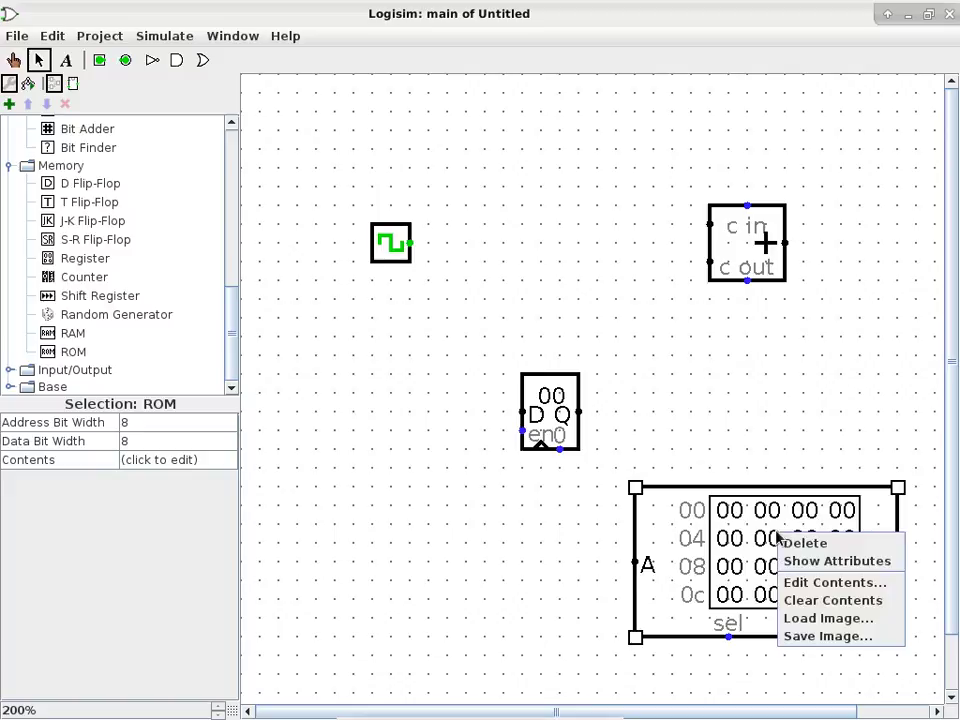
click(804, 589)
drag(204, 21, 338, 179)
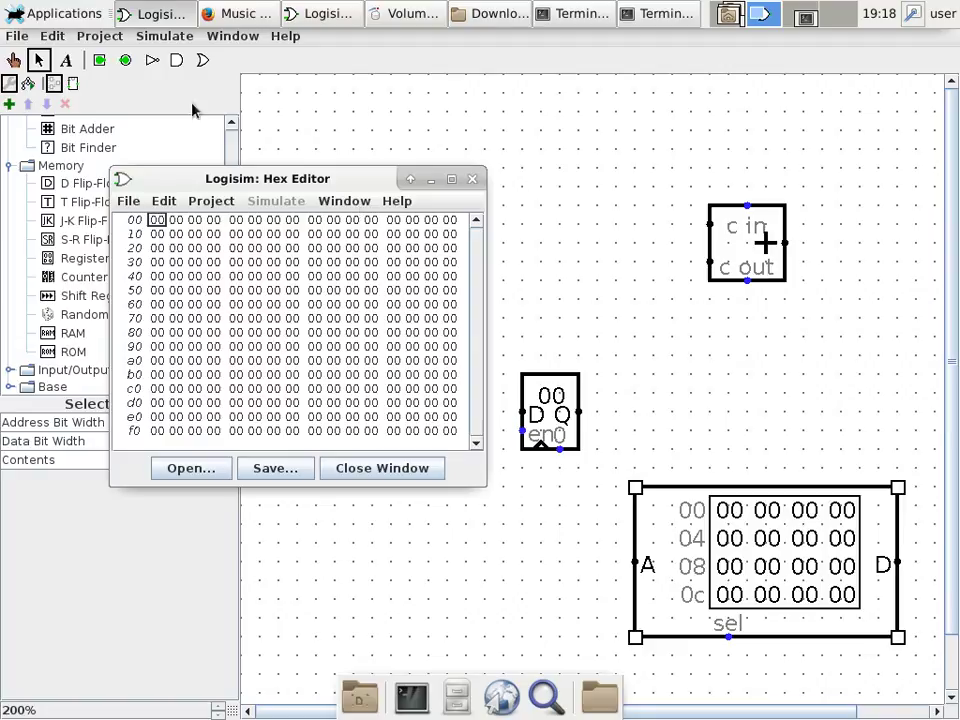
click(418, 470)
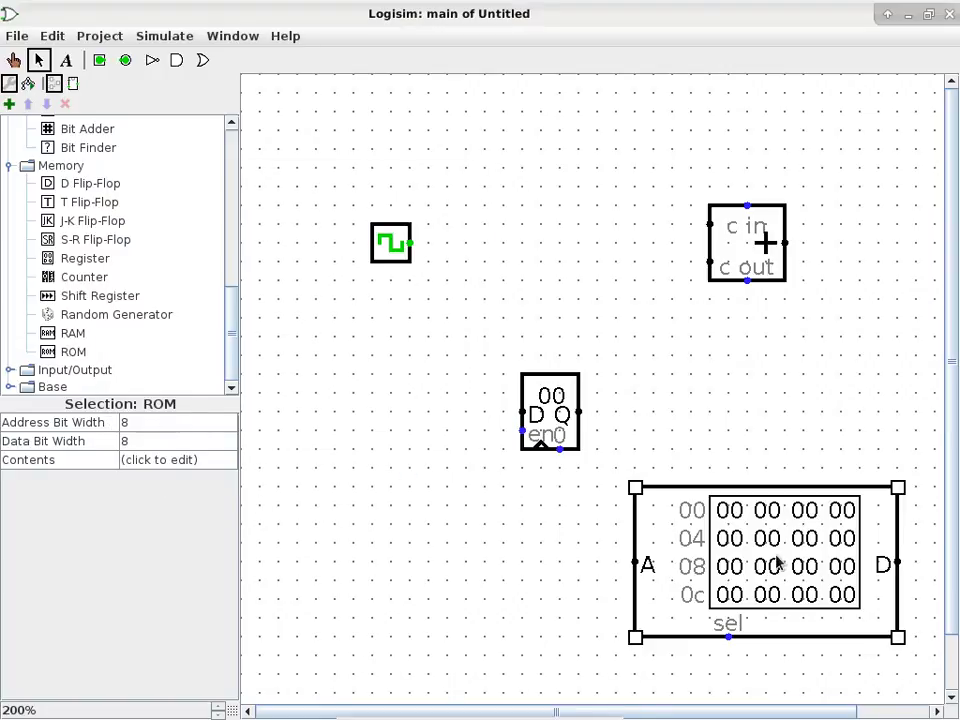
Set the ROM's data bit width to 11, leaving its address bit width at 8.
click(204, 423)
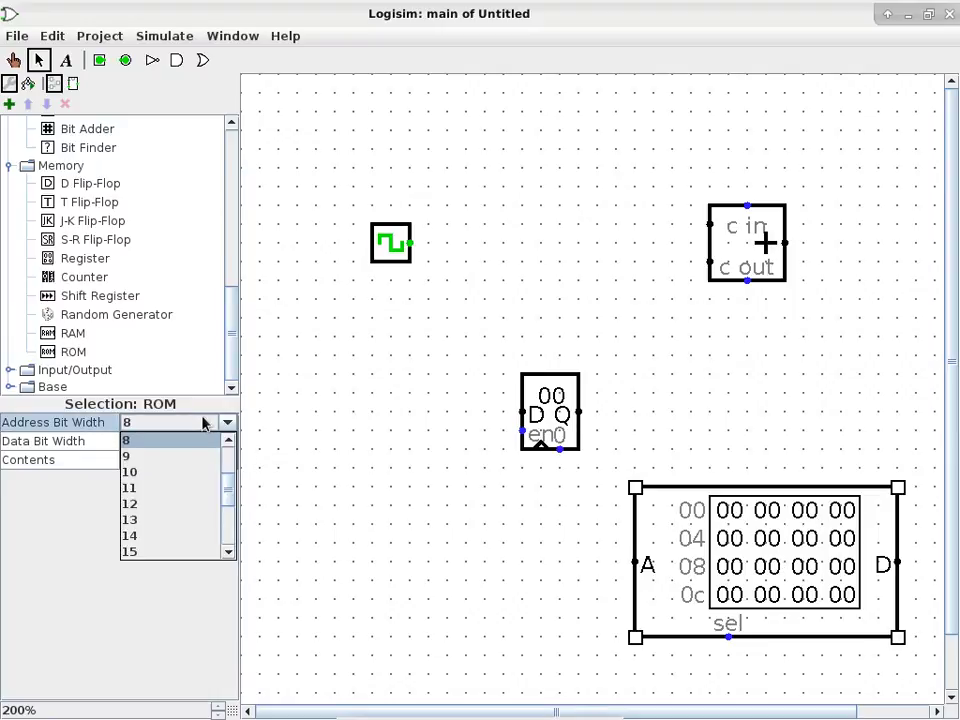
click(200, 422)
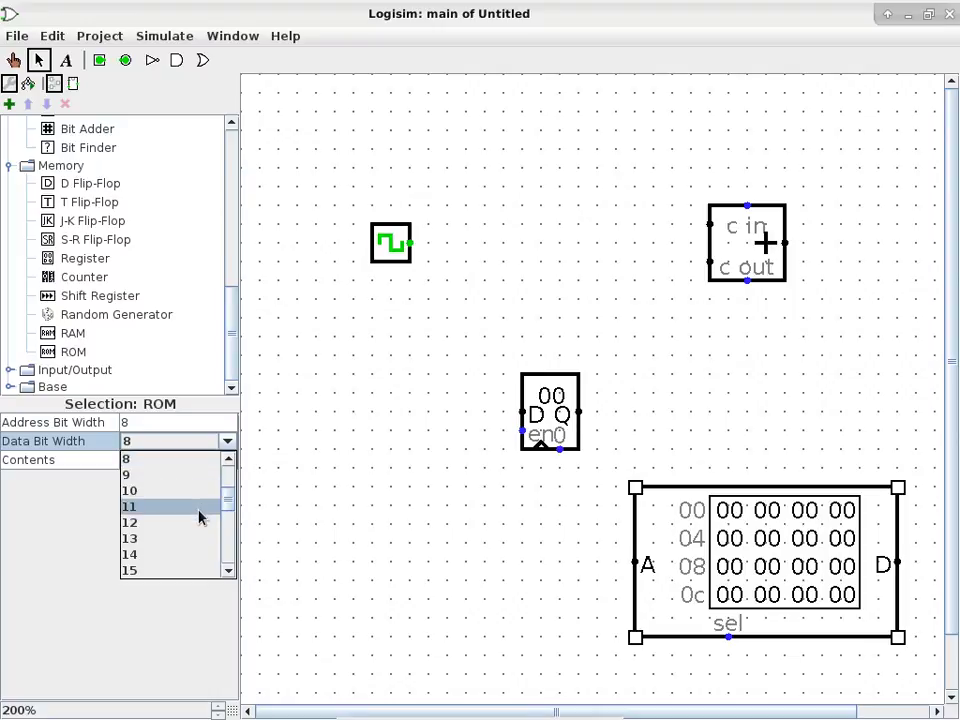
click(199, 516)
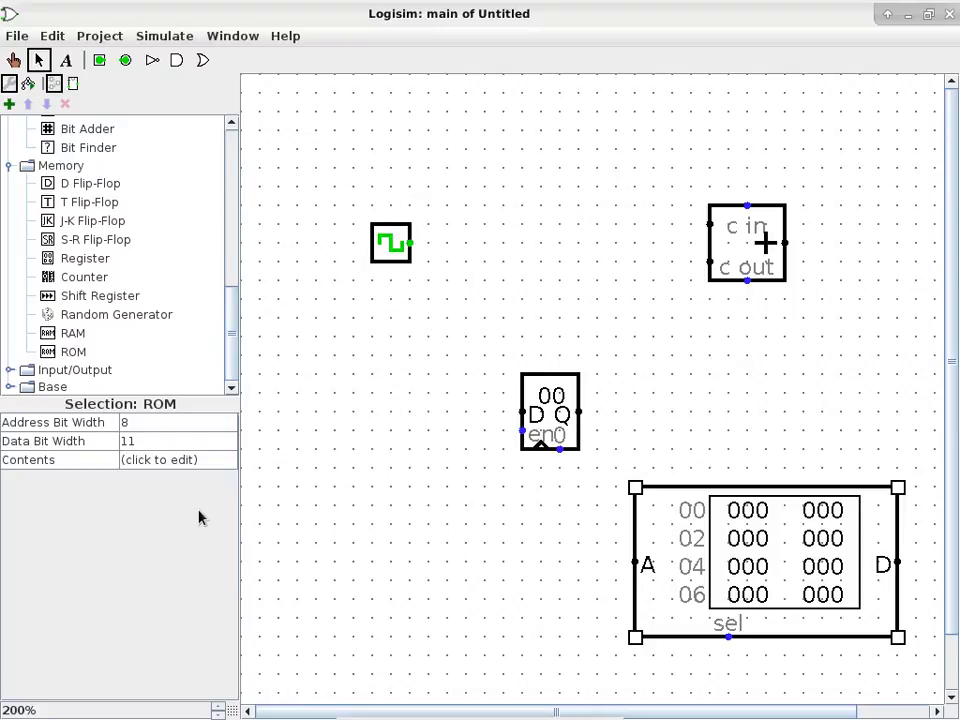
Open the ROM's contents in the Hex Editor and move the editor window over the empty area of the circuit canvas.
right_click(753, 530)
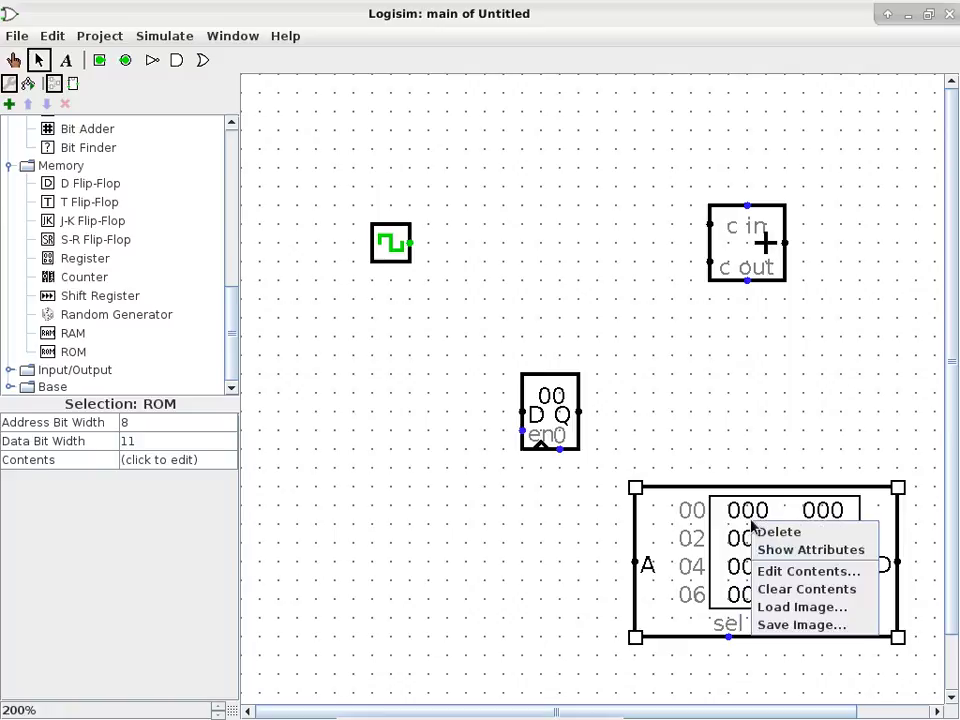
click(771, 568)
drag(251, 178, 430, 149)
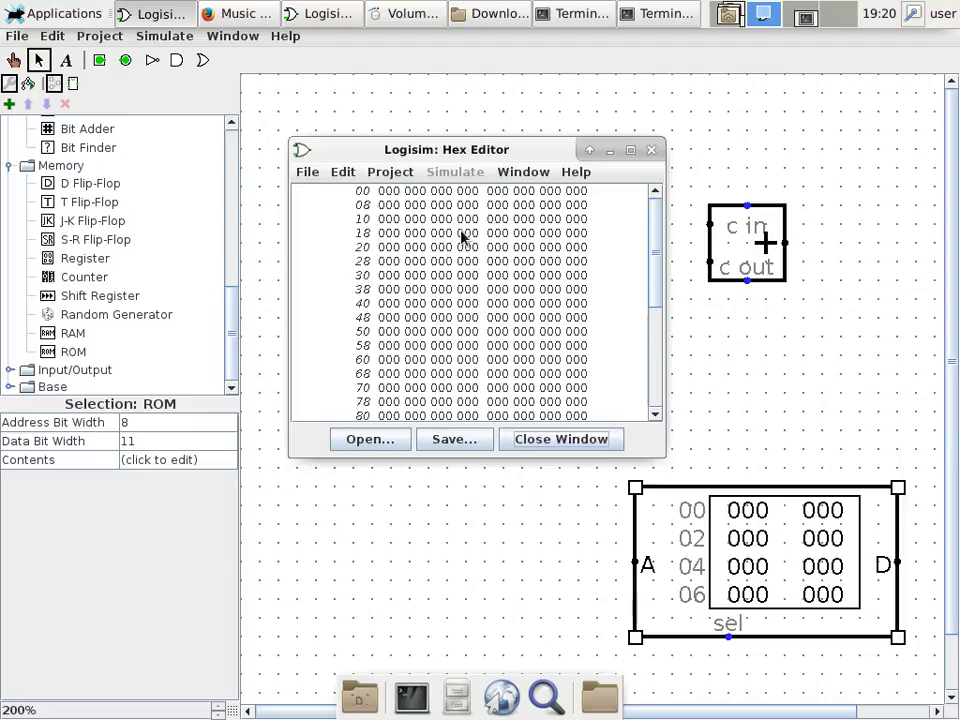
Switch to Firefox and search the web for "national deficit us" in a new tab.
key(alt+Tab)
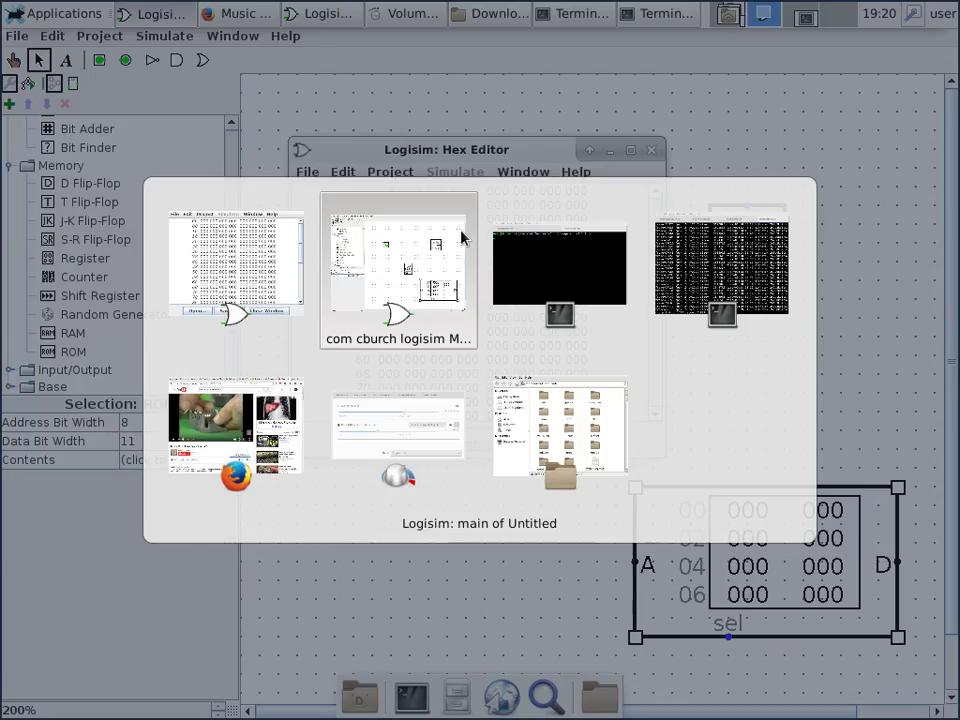
key(alt+Tab)
key(alt+Tab)
key(alt+Tab)
key(alt+Tab)
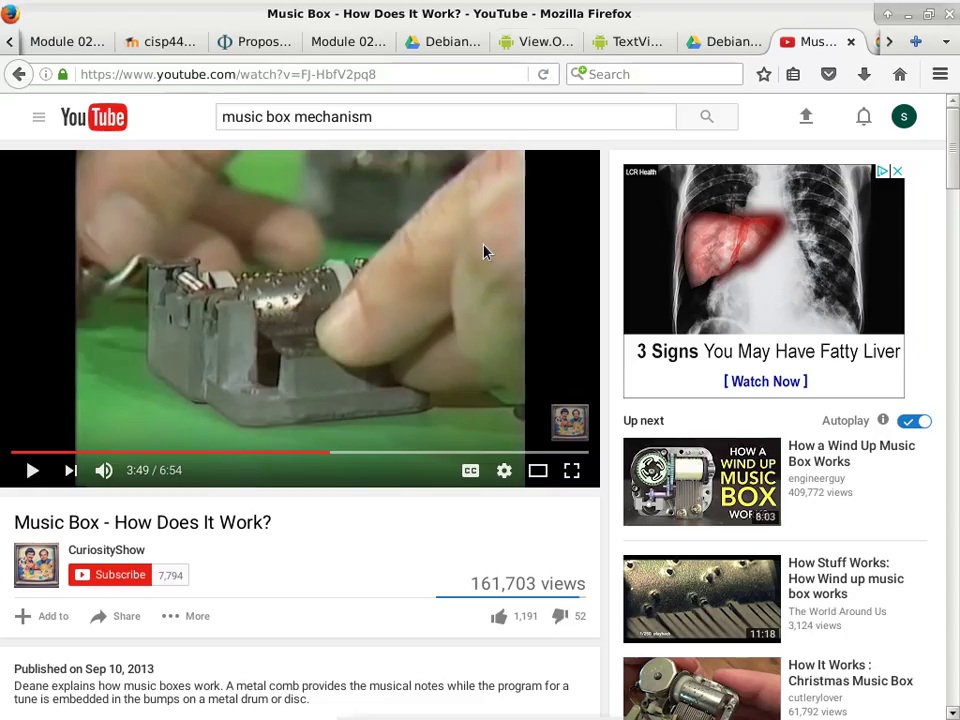
click(913, 44)
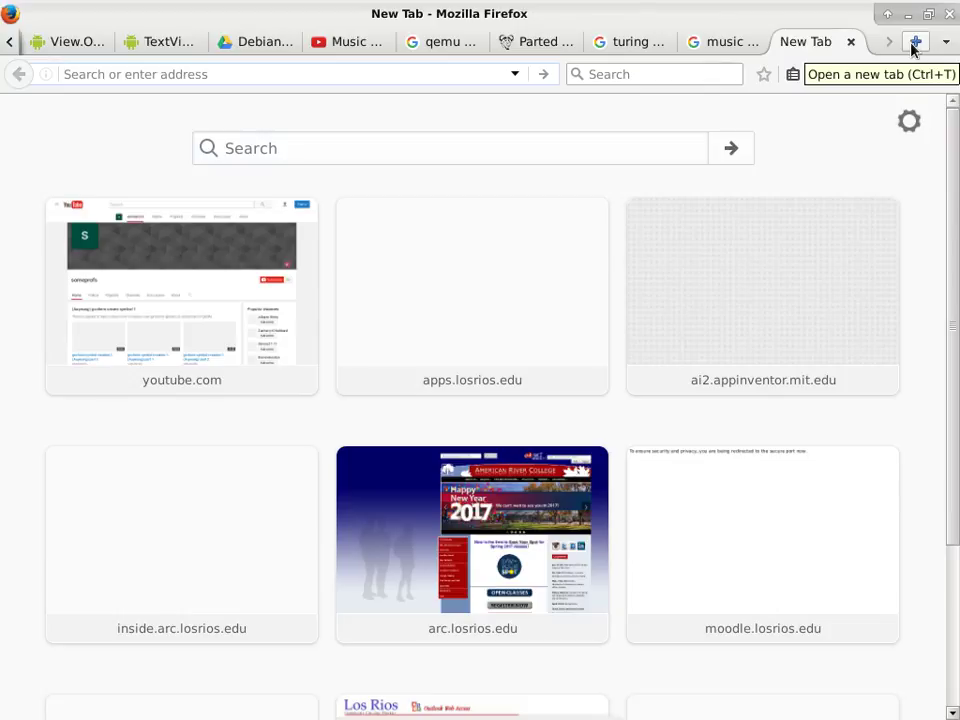
text(na)
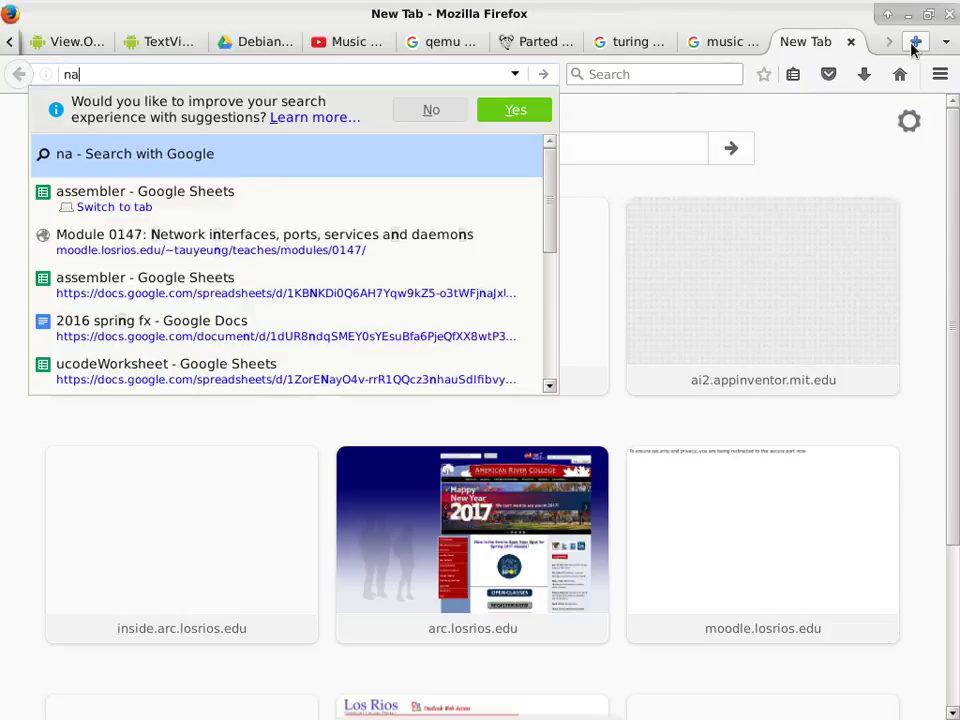
text(tional deficit us)
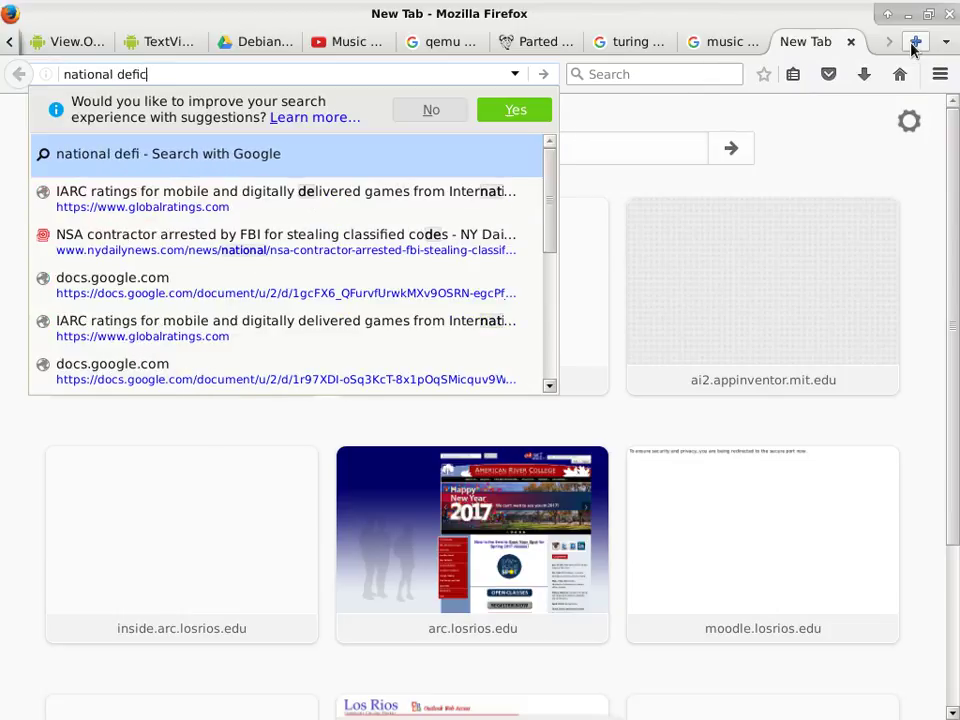
key(Return)
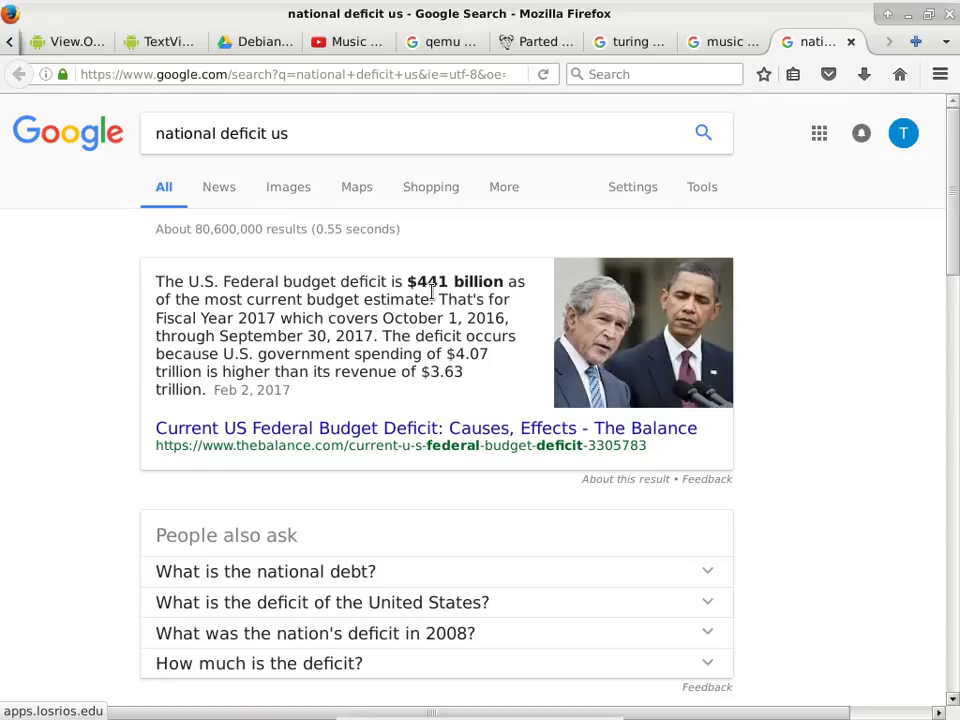
Go to the already open Google Drive page and open the examples folder inside cisp310 > shared in My Drive.
mouse_move(33, 8)
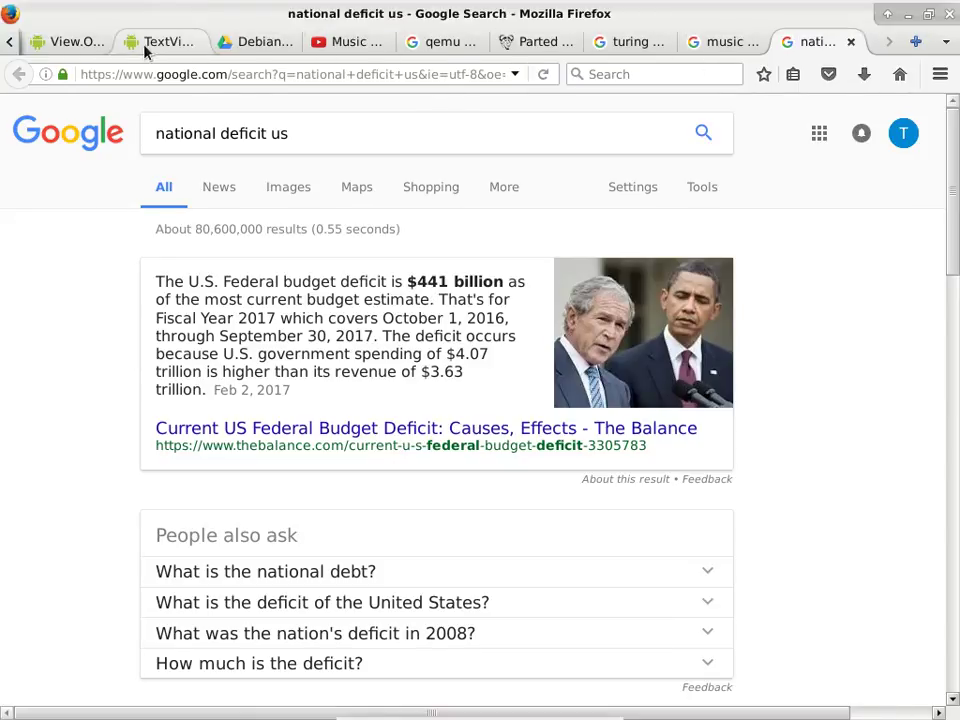
click(236, 50)
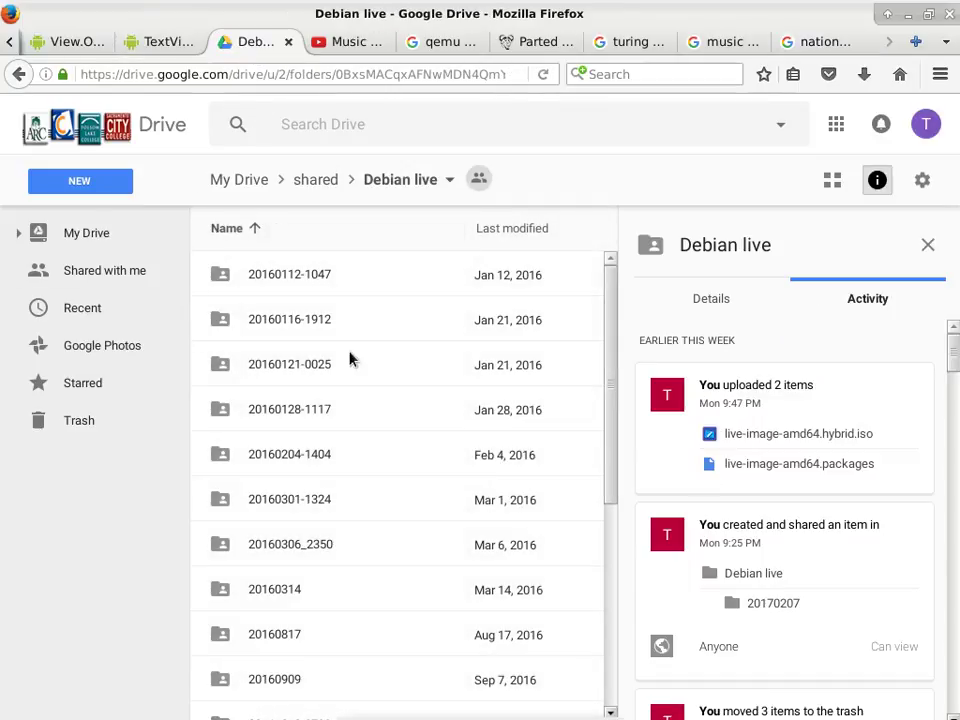
click(254, 184)
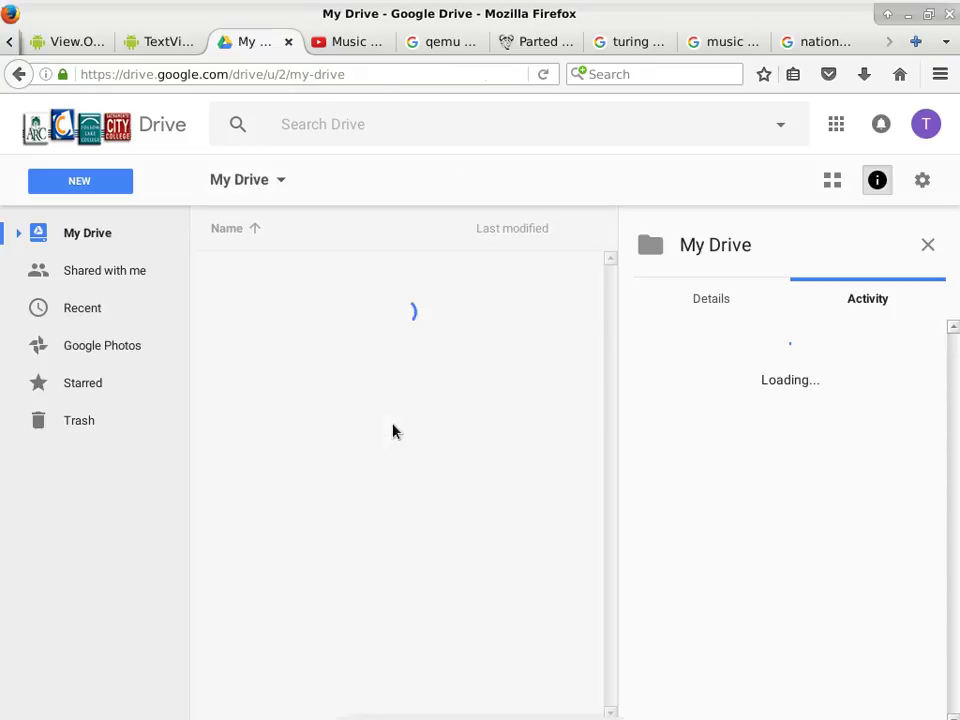
scroll(290, 455, down, 2)
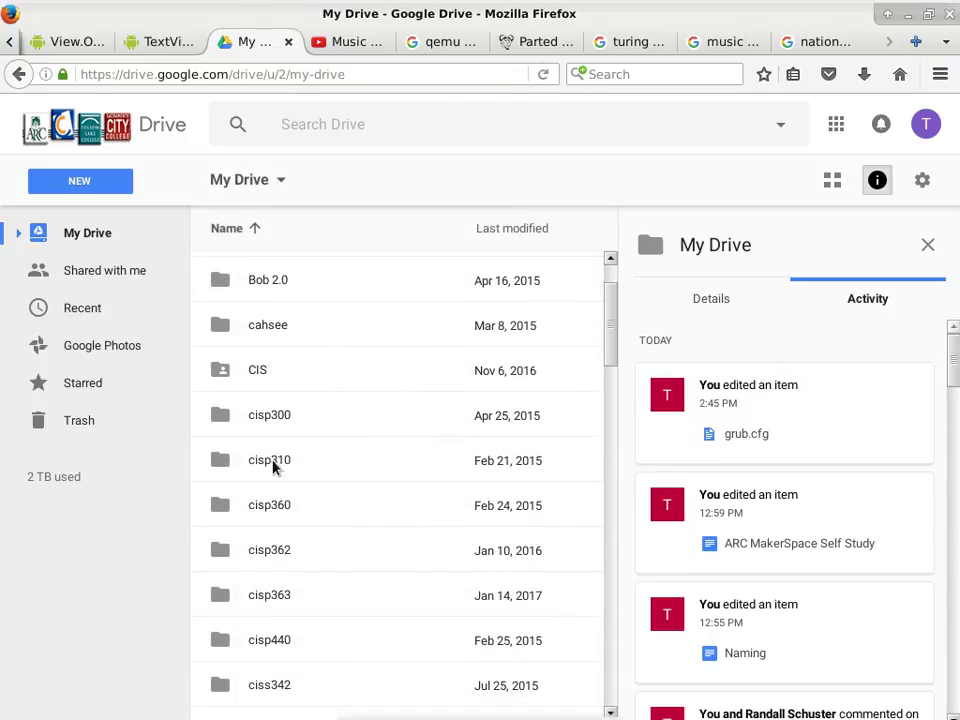
double_click(270, 466)
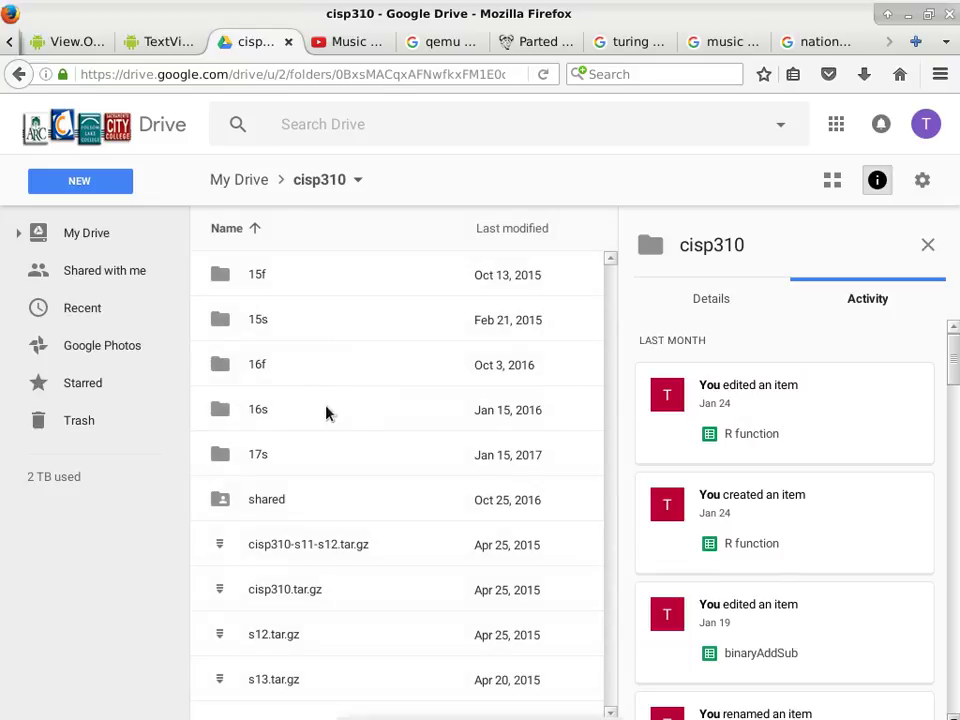
double_click(274, 508)
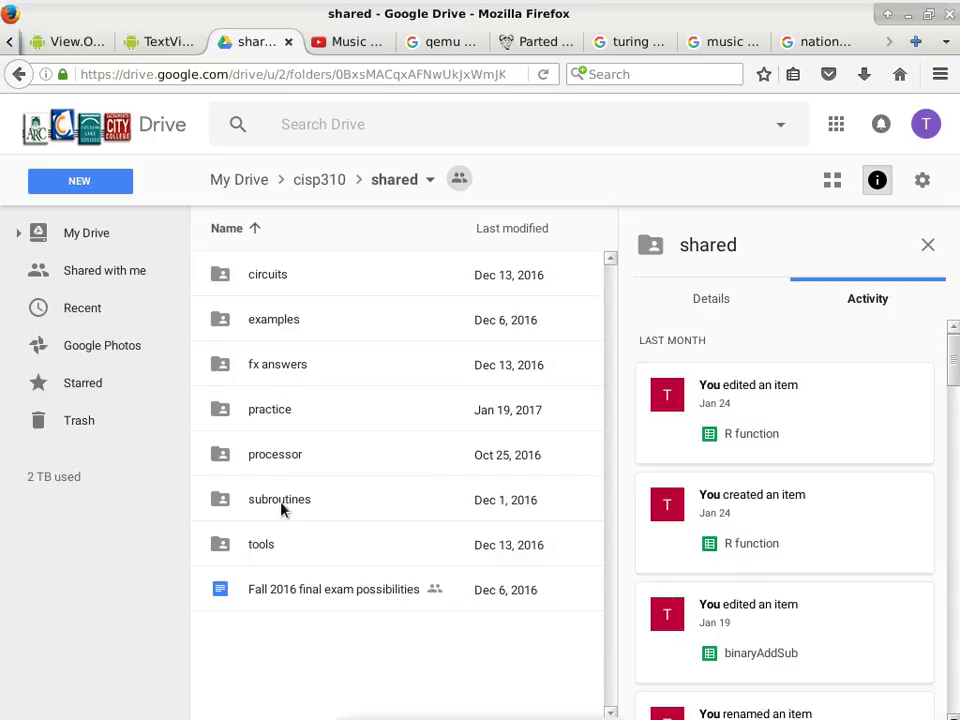
double_click(274, 321)
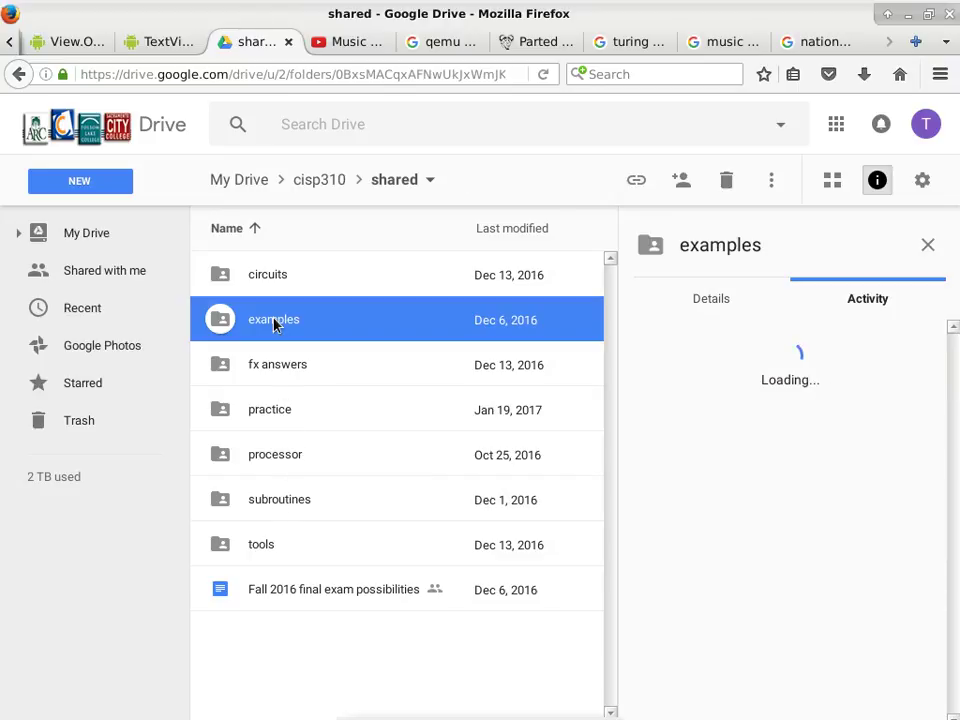
scroll(312, 378, down, 3)
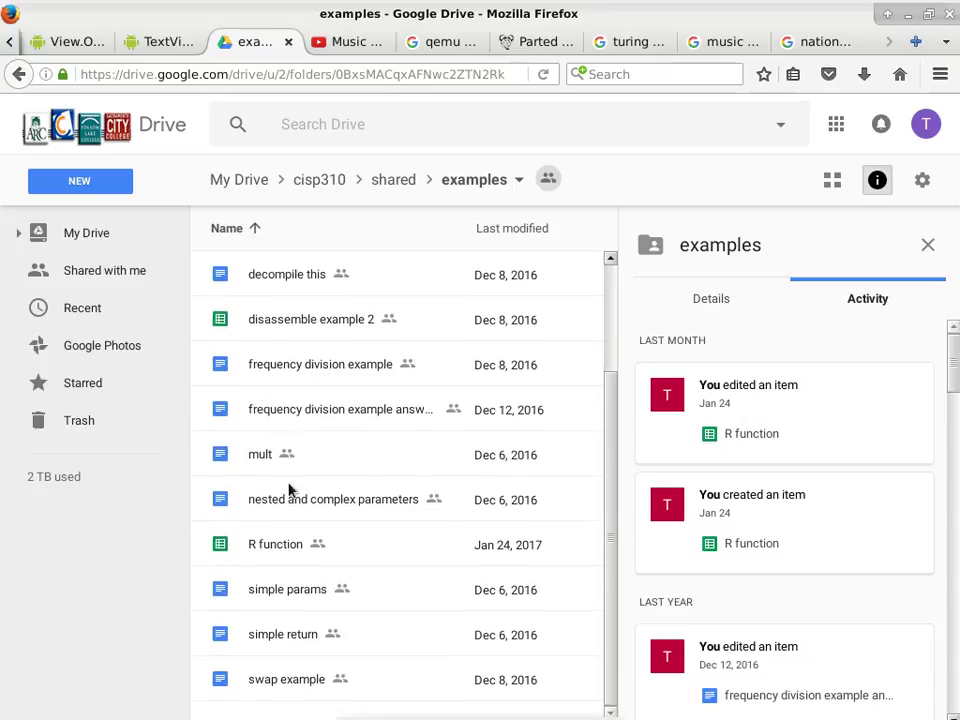
Create a new Google Sheets spreadsheet in the shared examples folder, accepting the folder's sharing permissions.
click(95, 188)
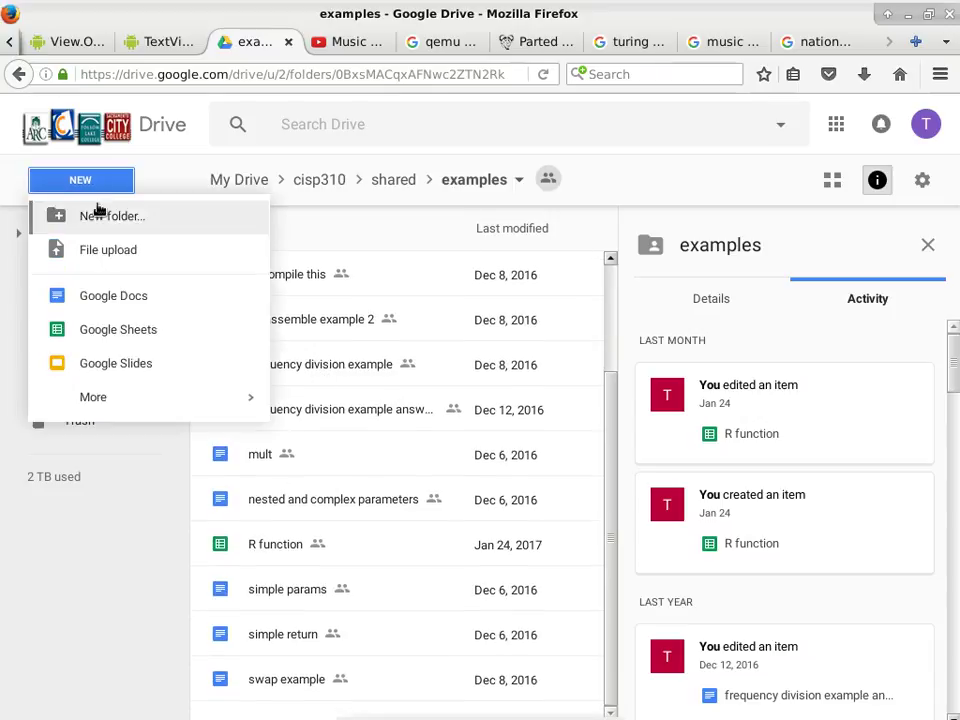
click(118, 335)
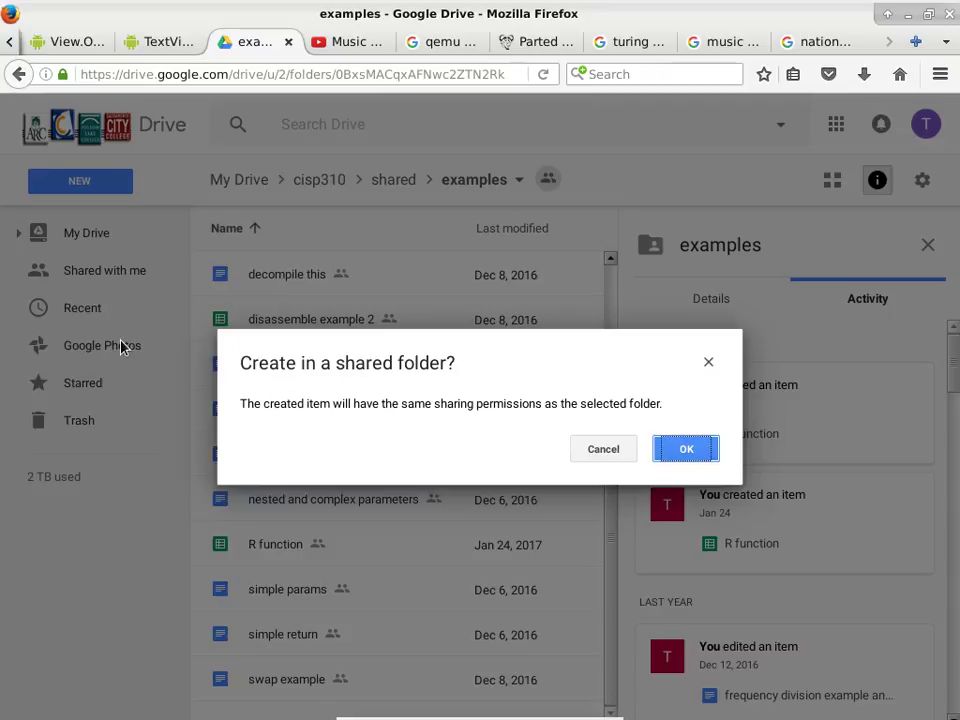
click(683, 451)
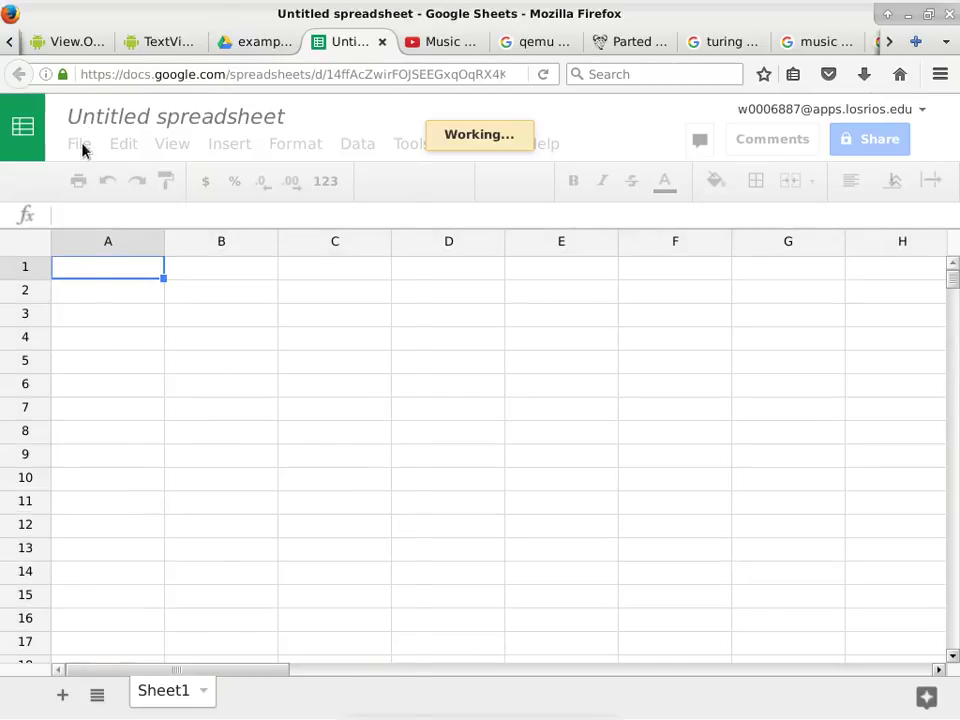
Rename the untitled spreadsheet as hexadecimal.
click(83, 148)
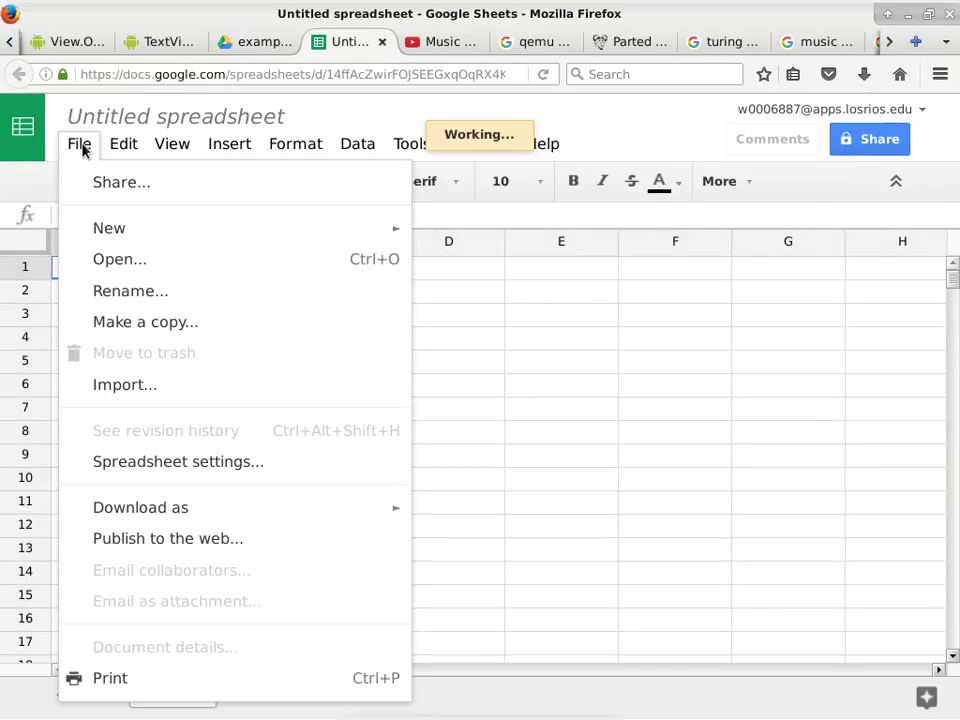
click(135, 302)
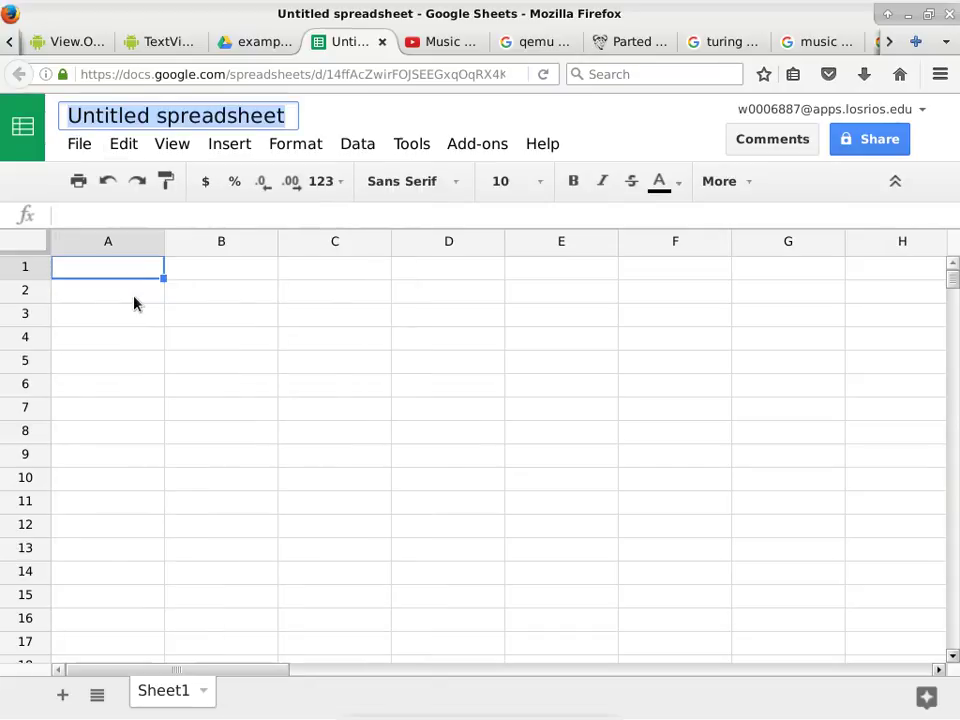
text(hexade)
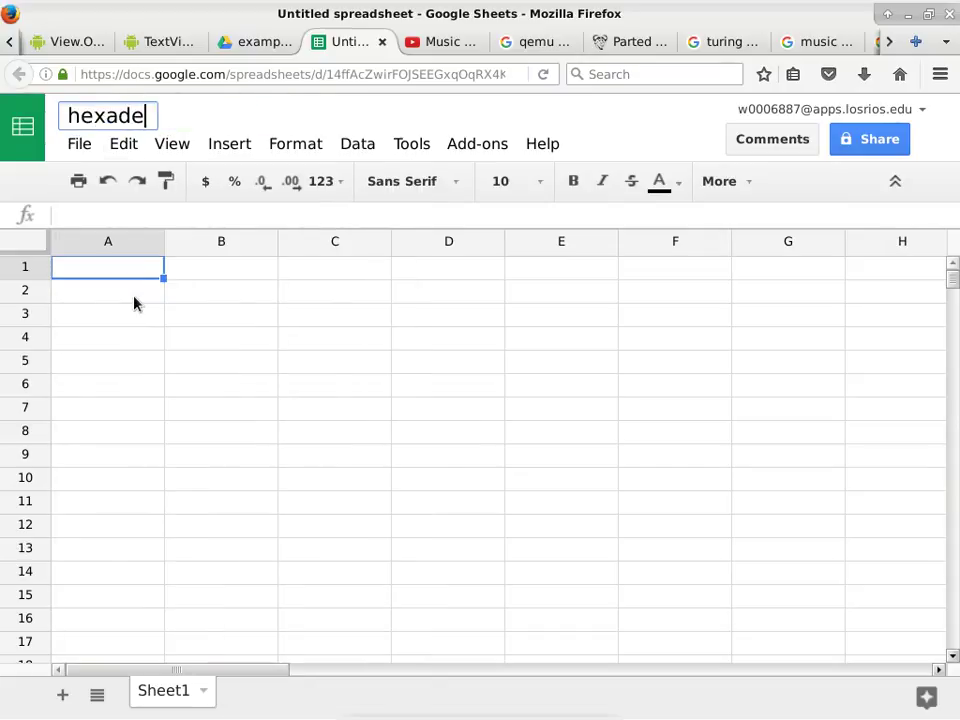
text(cimal)
key(Return)
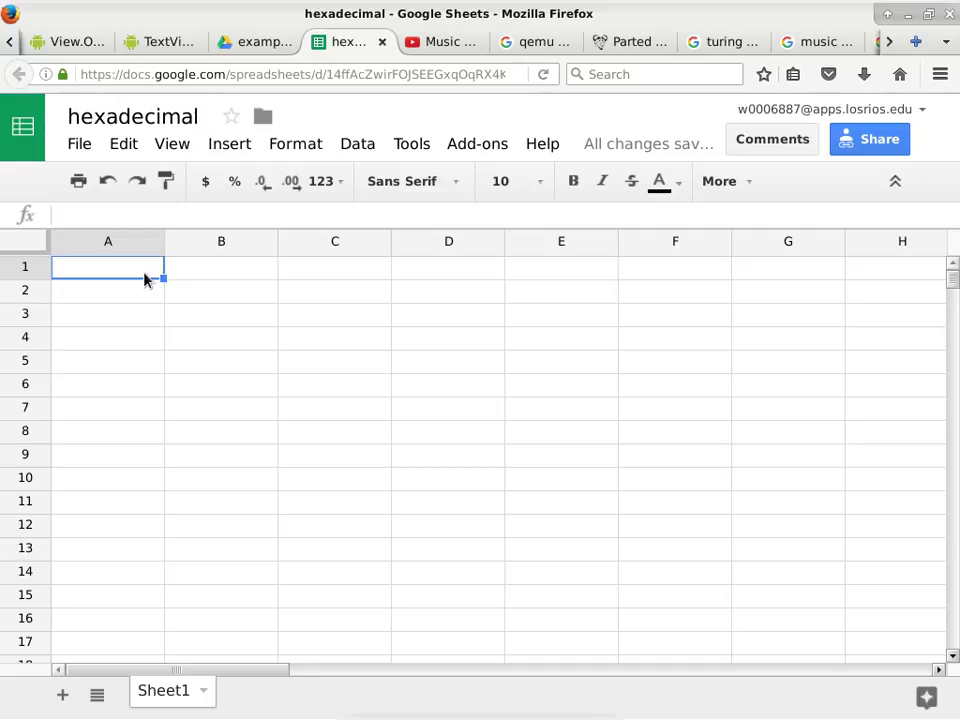
Enter 0 in cell A1 as the first number of the decimal column.
text(0)
key(Return)
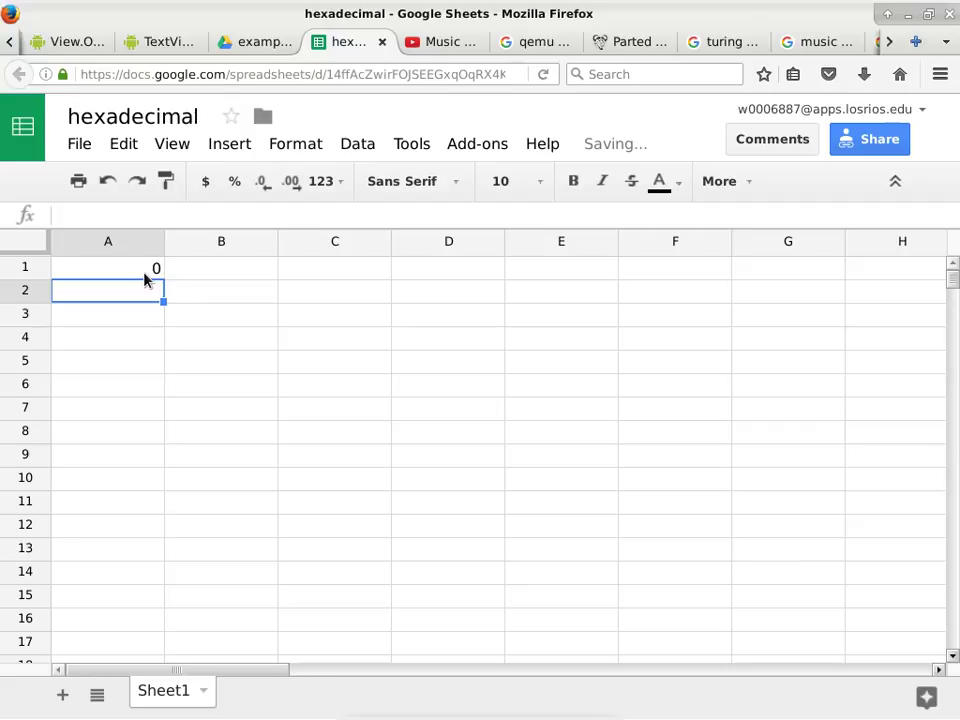
click(121, 274)
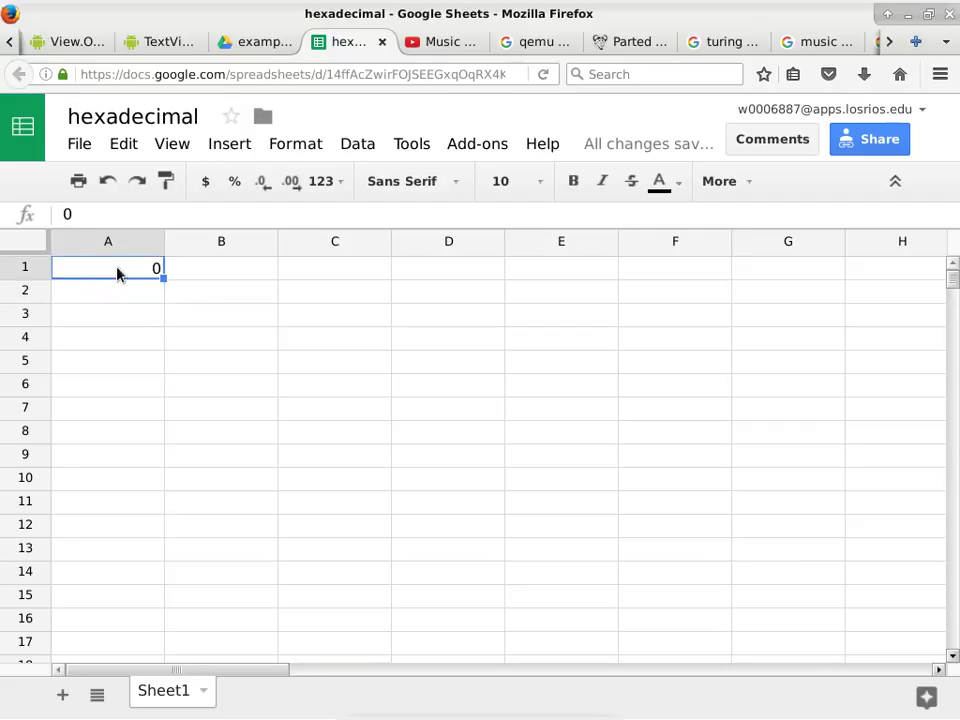
Enter the formula =A1+1 in cell A2 and fill it down to A16 to number the column up to 15.
click(125, 297)
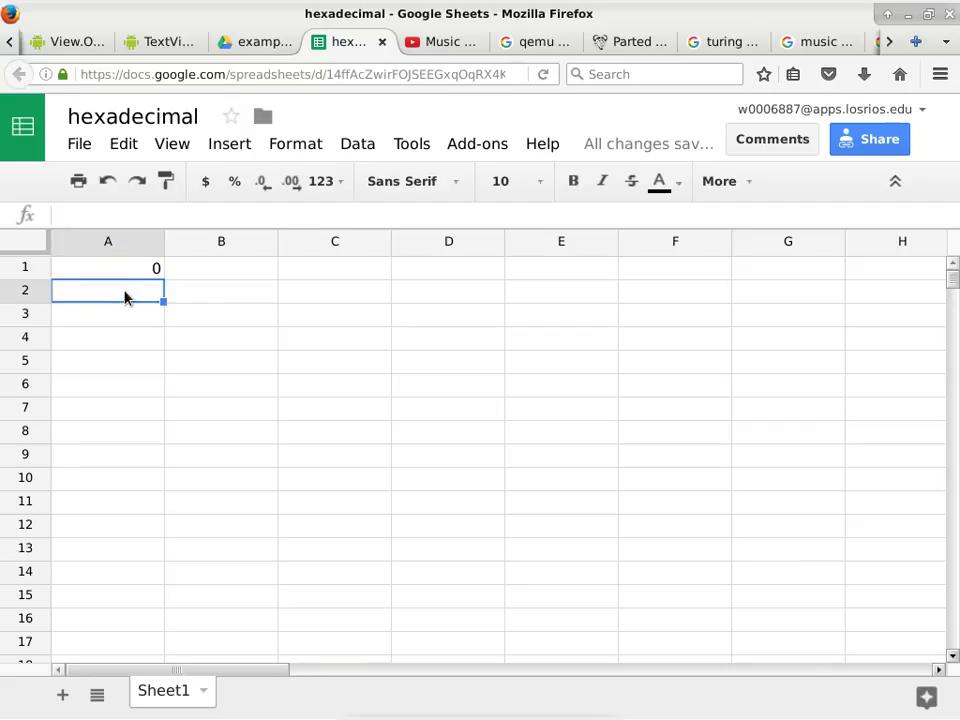
text(=)
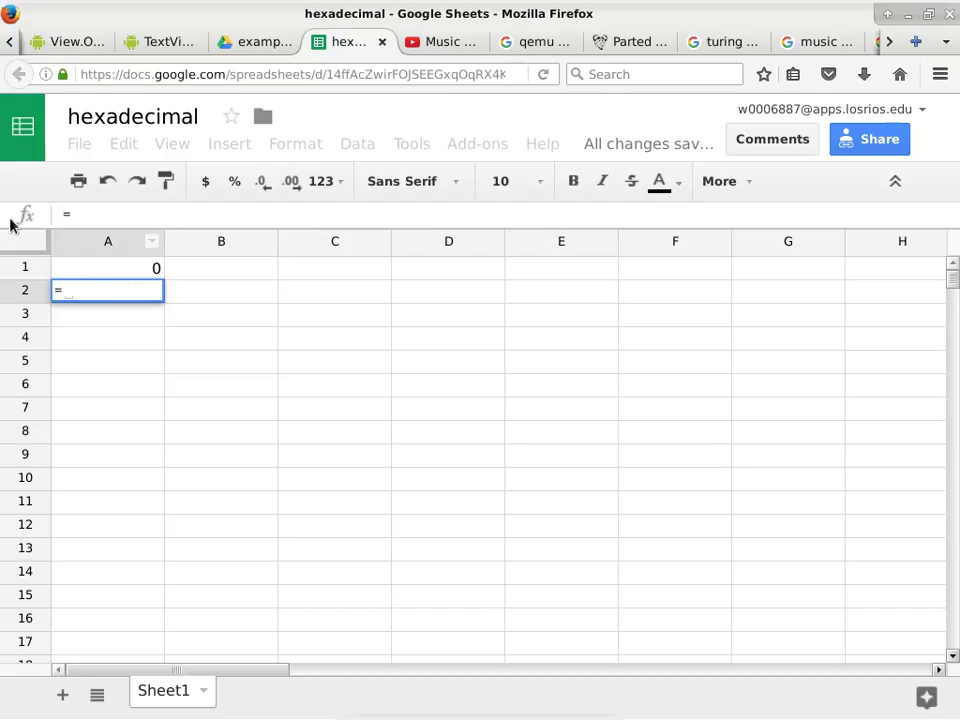
click(97, 276)
text(+1)
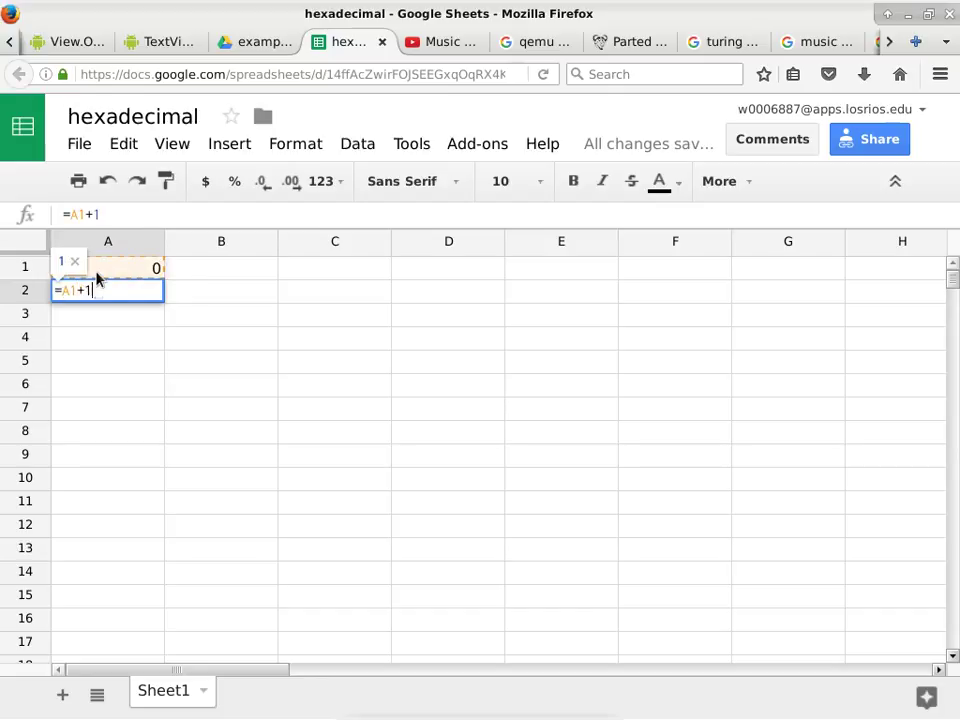
key(Return)
click(131, 296)
drag(162, 300, 191, 615)
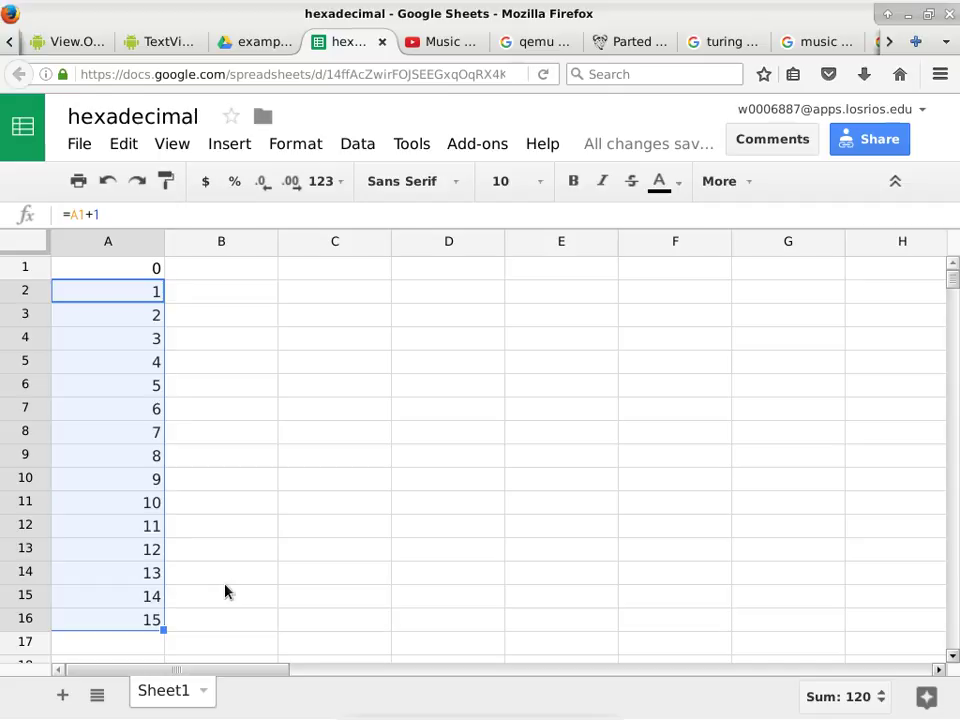
Enter the formula =dec2bin(A1,4) in cell B1 to convert the decimal number to four-digit binary.
click(248, 277)
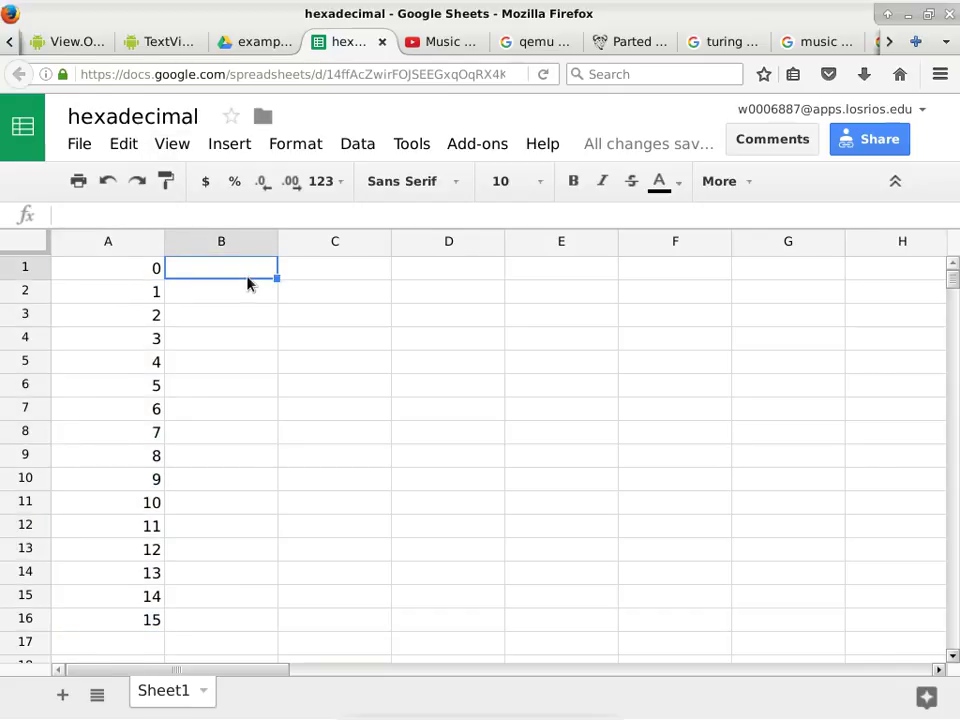
text(=dec2bin()
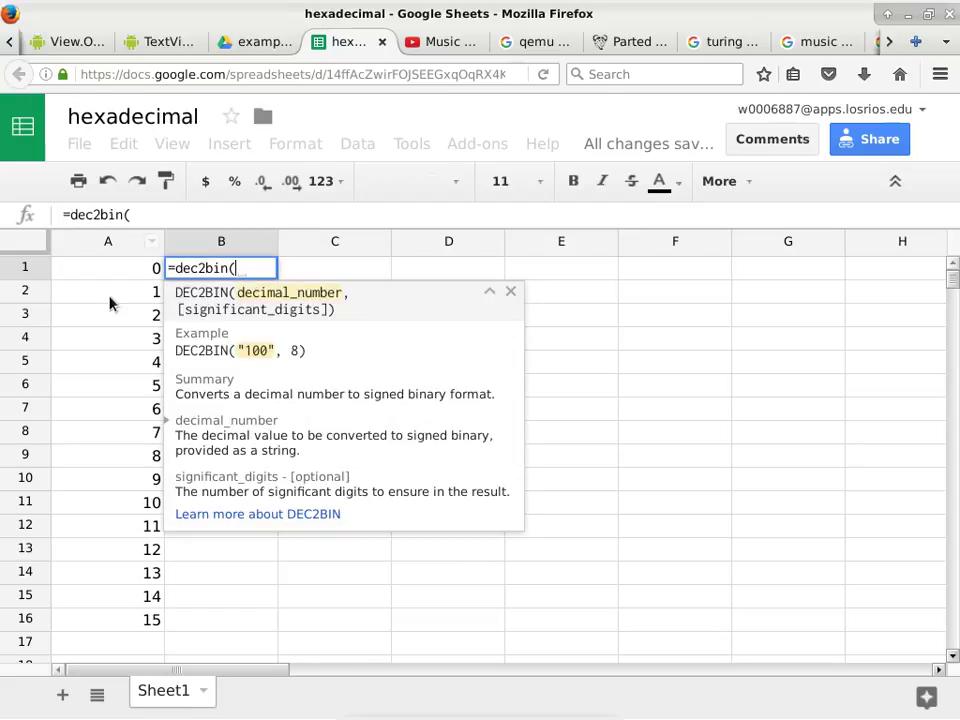
click(135, 279)
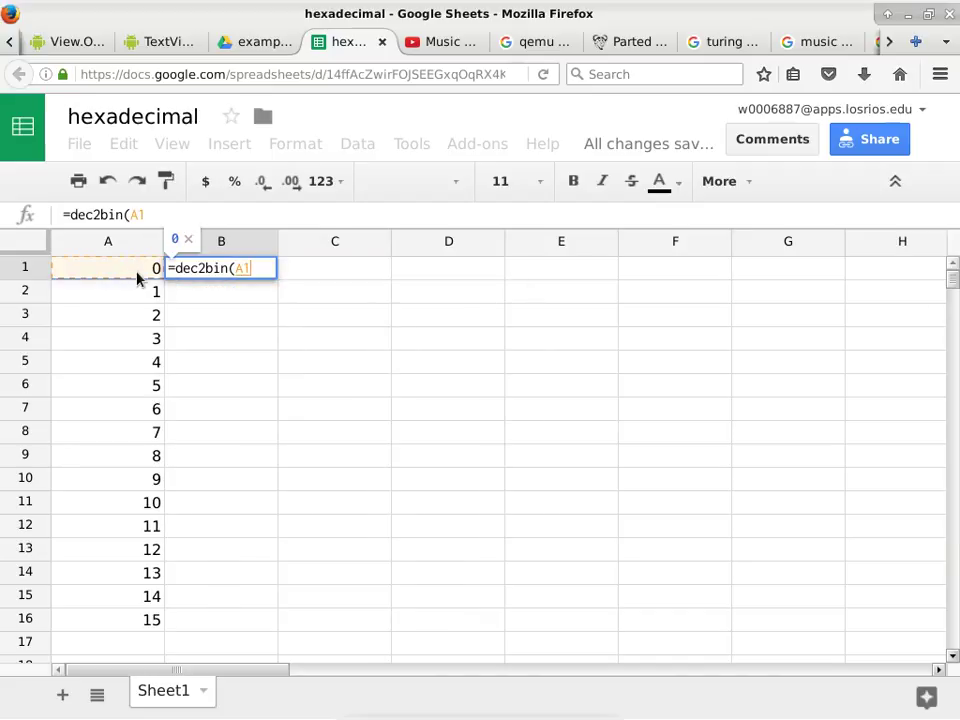
text(,4)
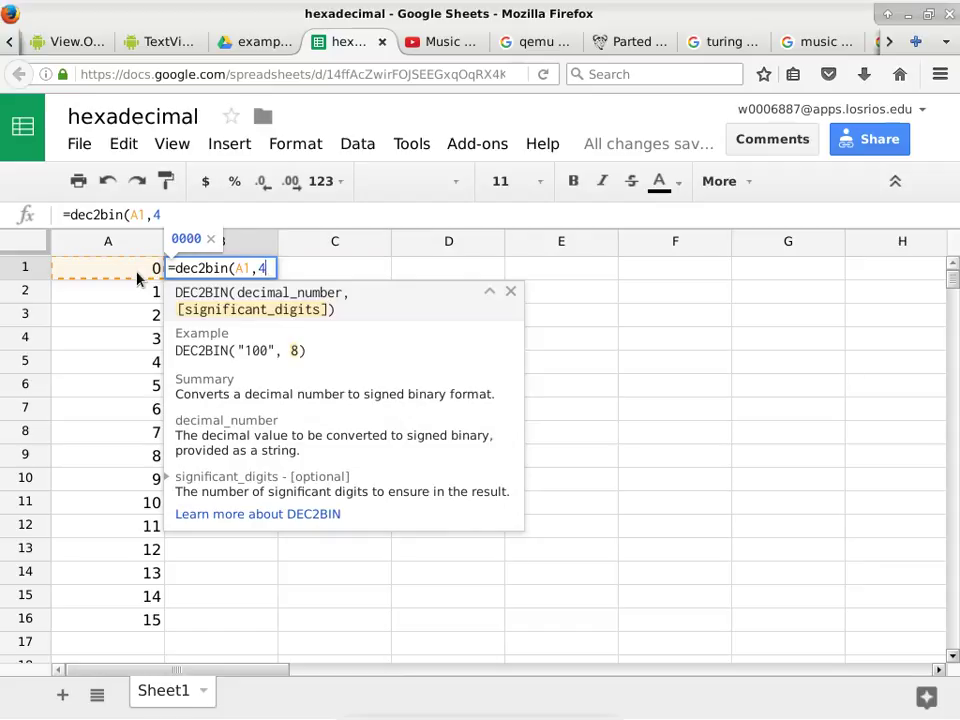
text())
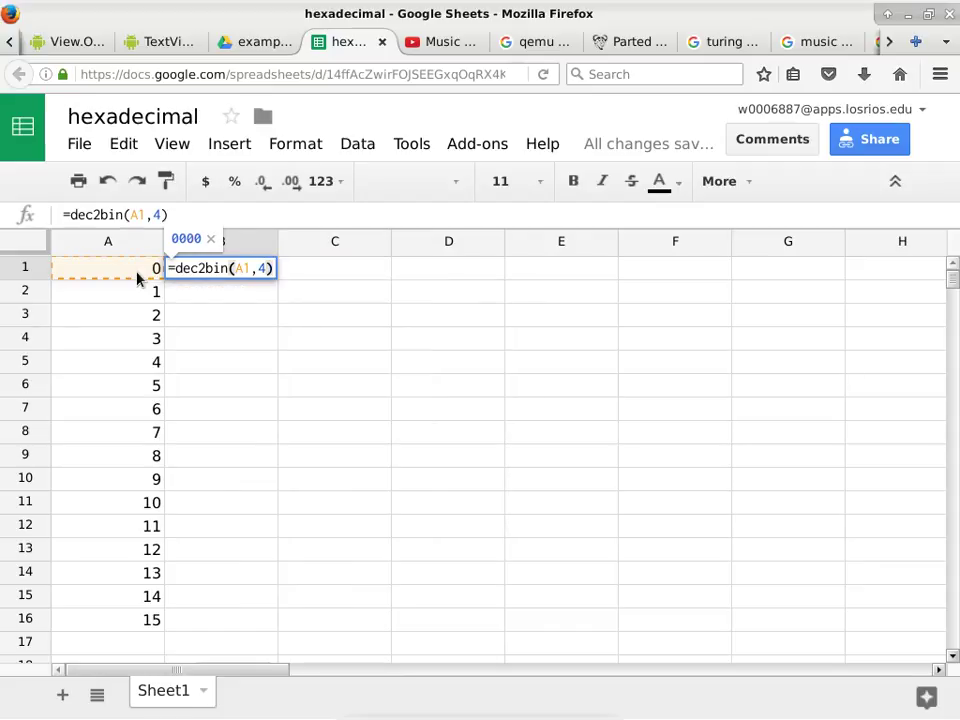
key(Return)
Fill the binary conversion formula from B1 down to B16.
click(250, 273)
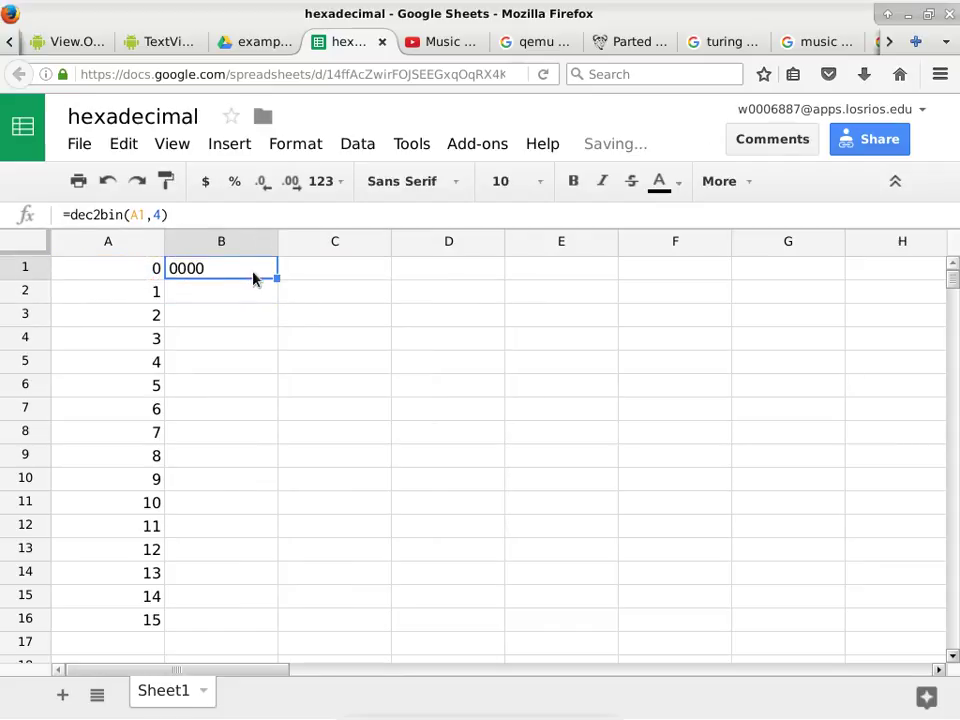
drag(277, 289, 276, 365)
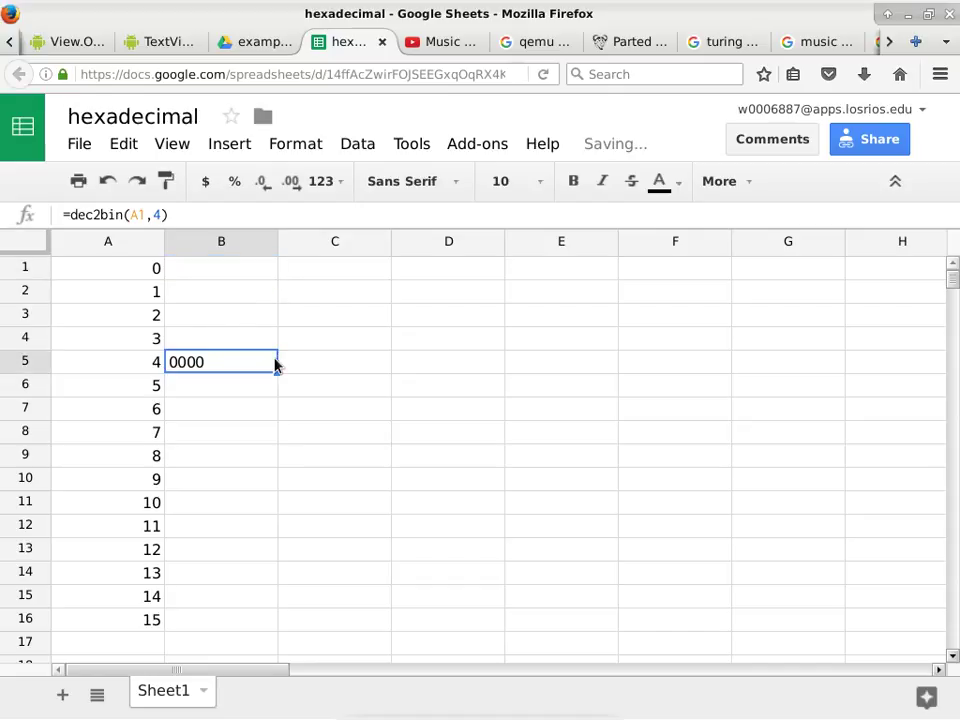
key(ctrl+z)
click(265, 272)
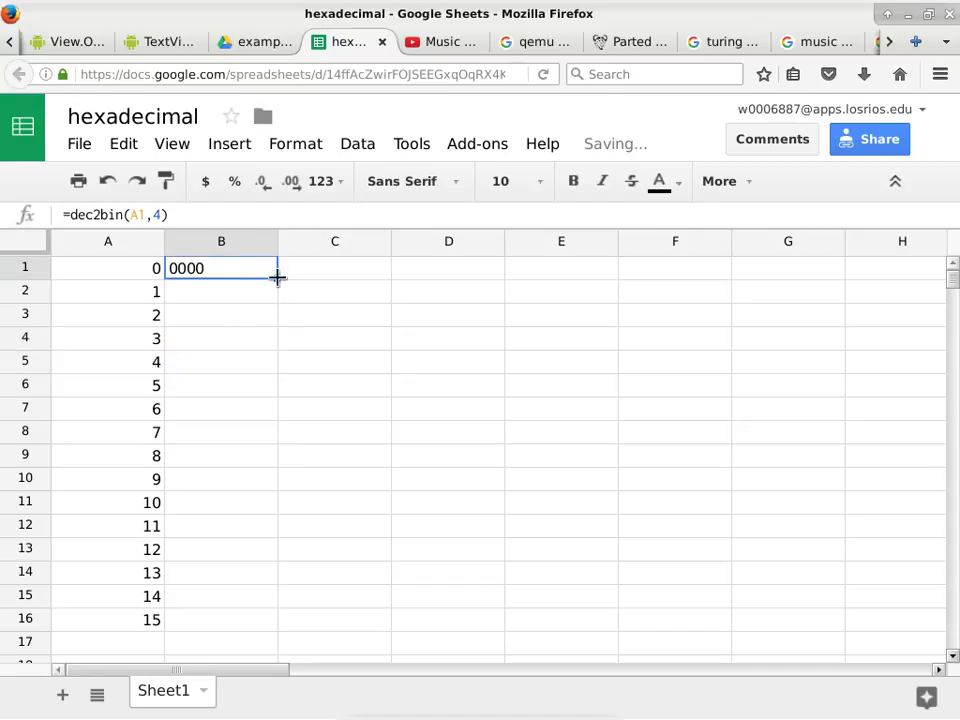
drag(277, 277, 281, 620)
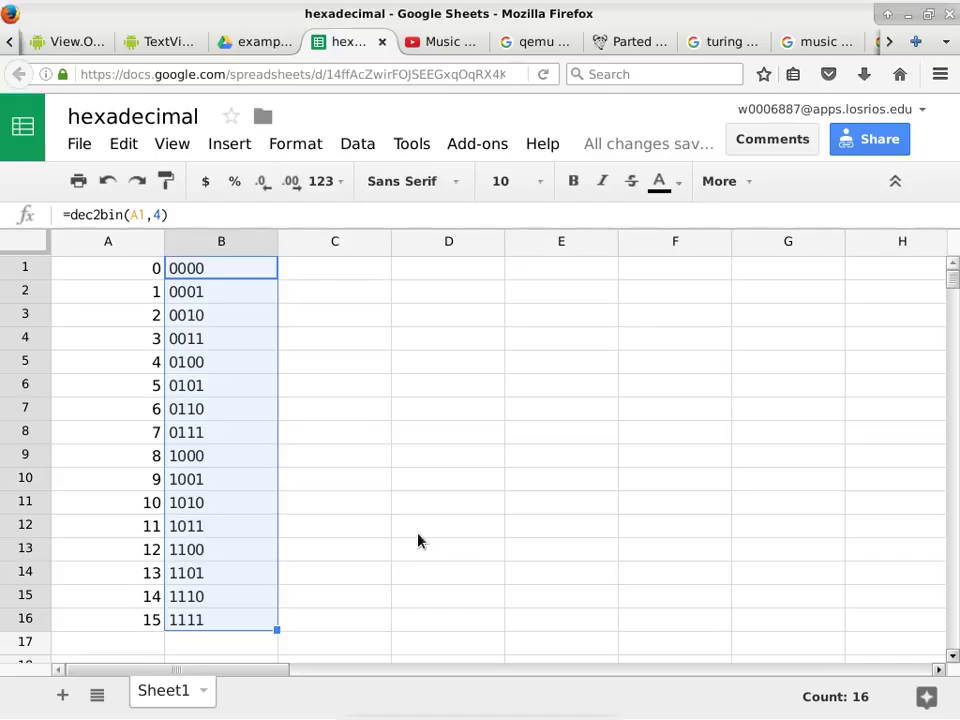
Enter the formula =dec2hex(A1,1) in cell C1 to convert the decimal number to one hexadecimal digit.
click(361, 278)
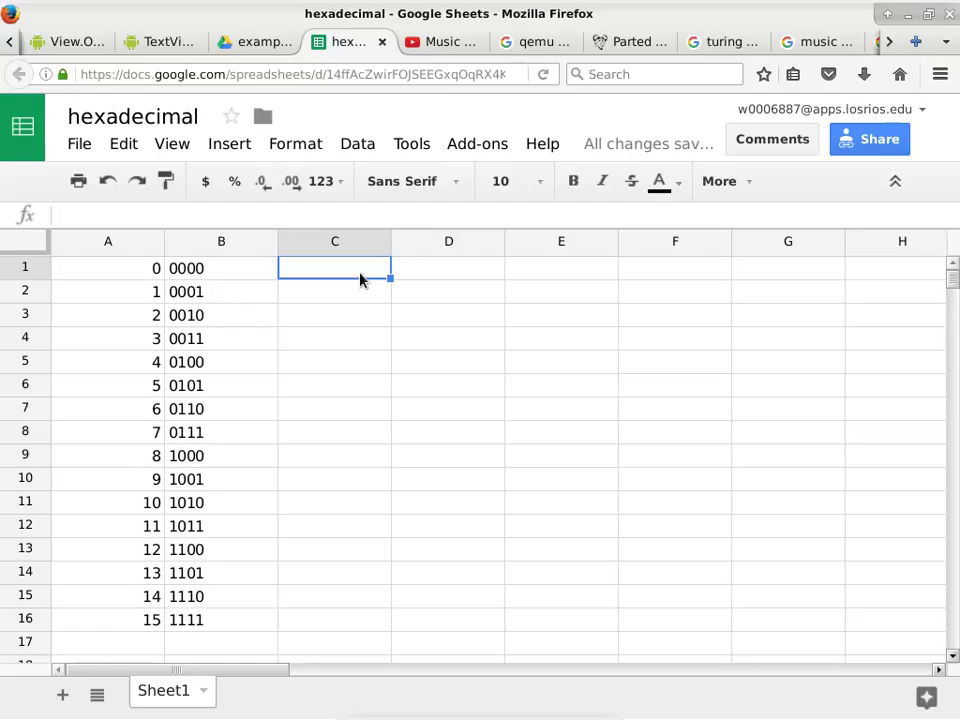
text(=)
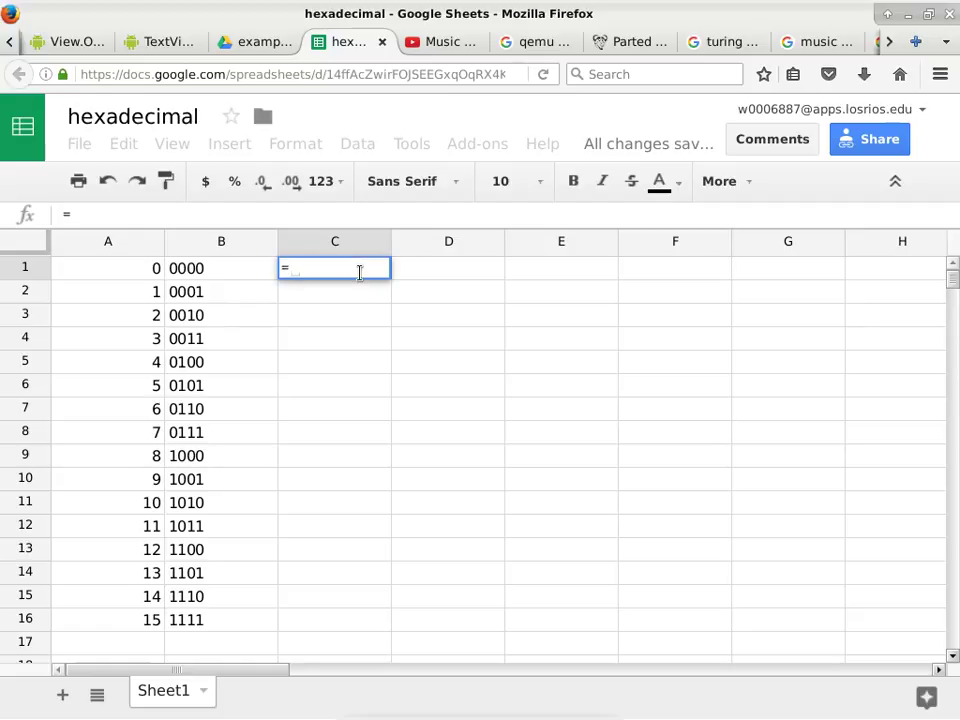
text(dee)
key(BackSpace)
text(c2hex()
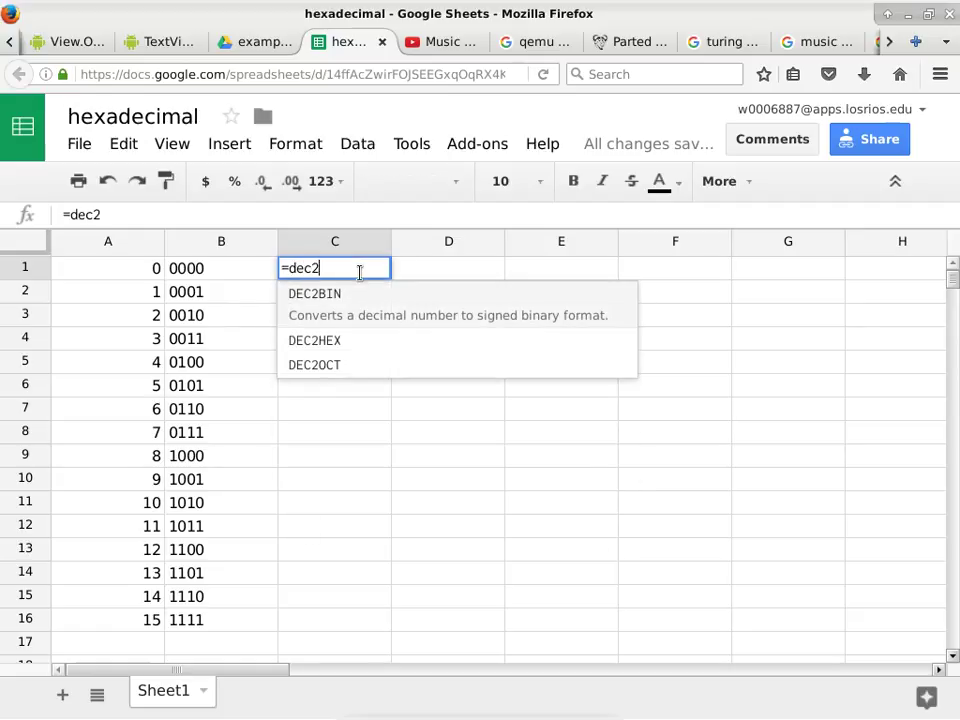
click(133, 273)
text(,)
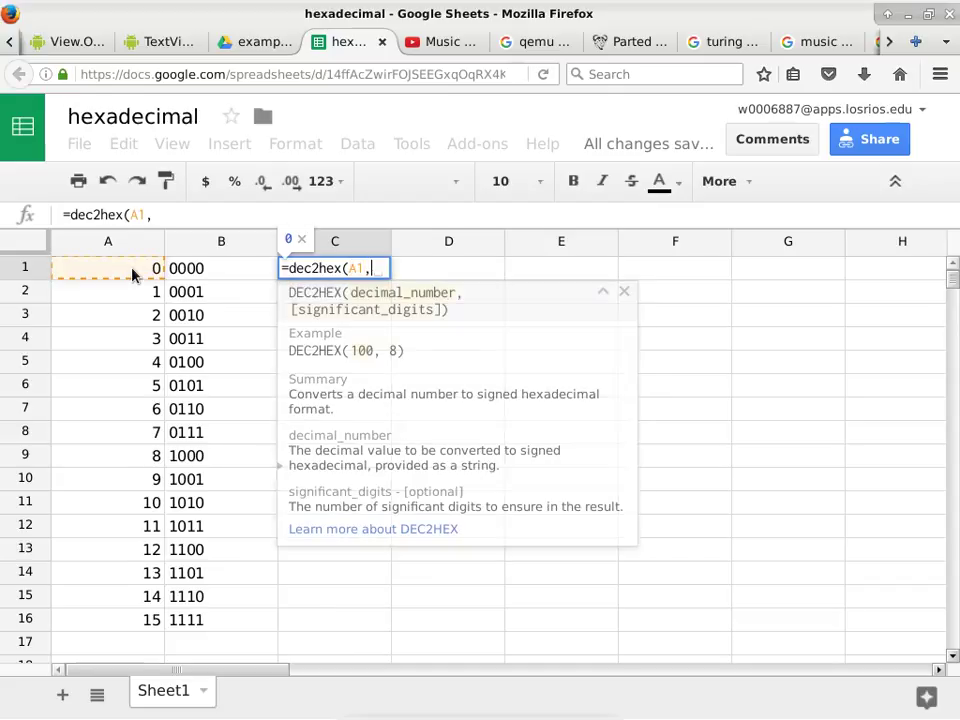
text(1))
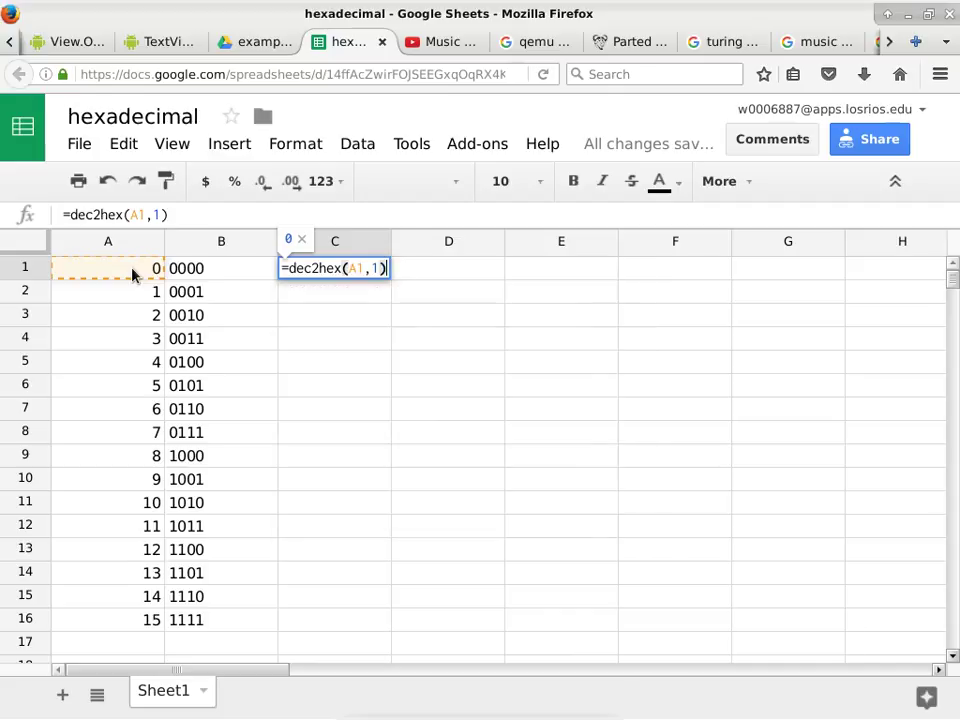
key(Return)
Fill the hexadecimal conversion formula from C1 down to C16 and select columns B and C.
click(305, 270)
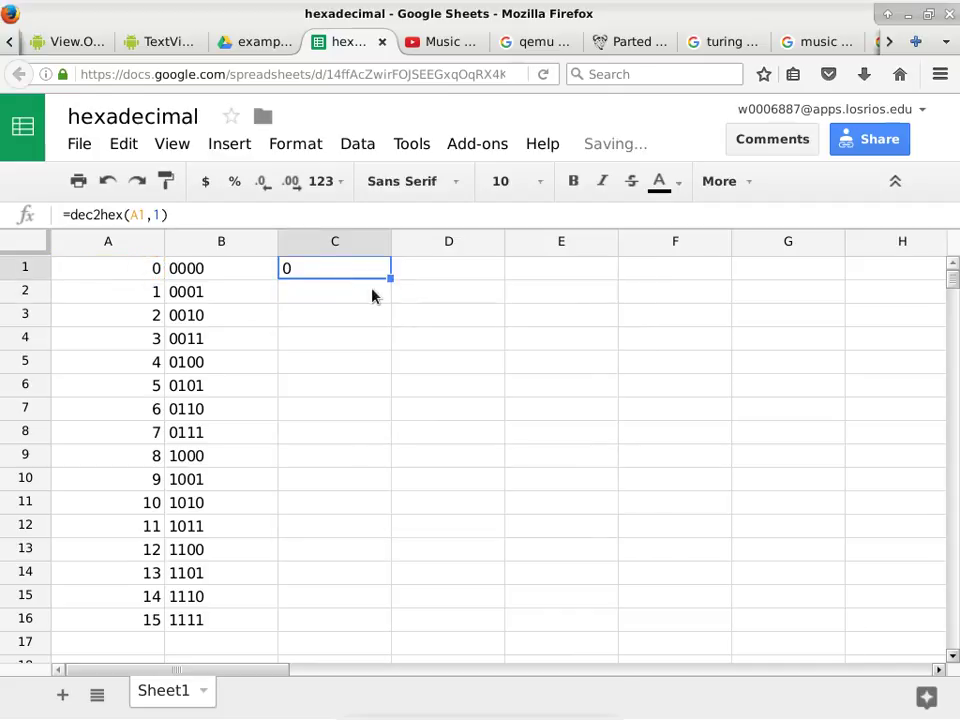
drag(390, 278, 388, 620)
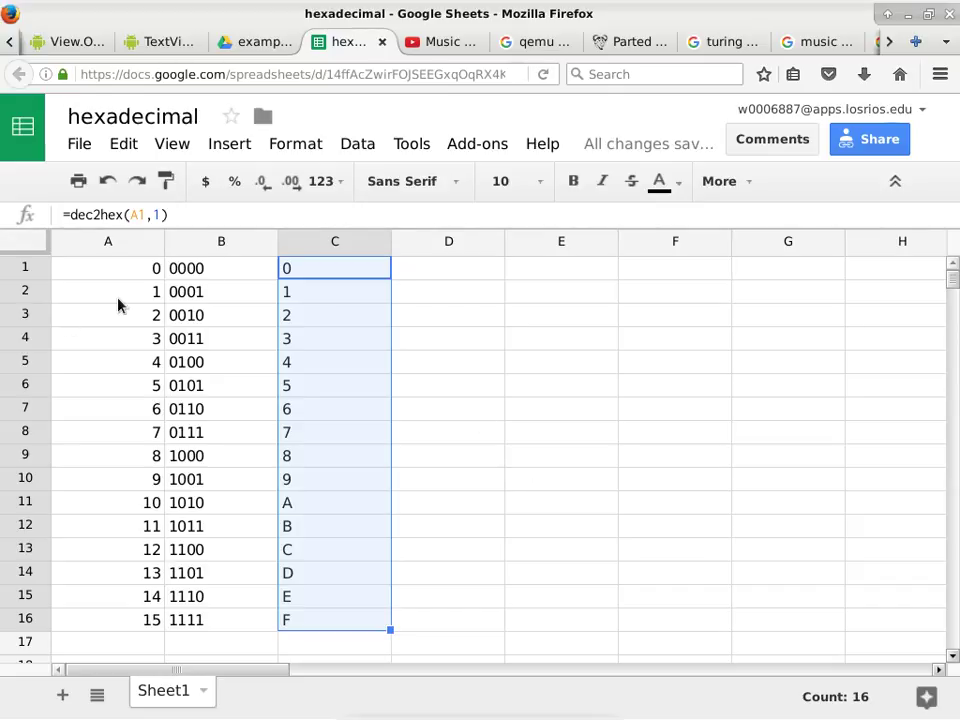
drag(205, 241, 334, 242)
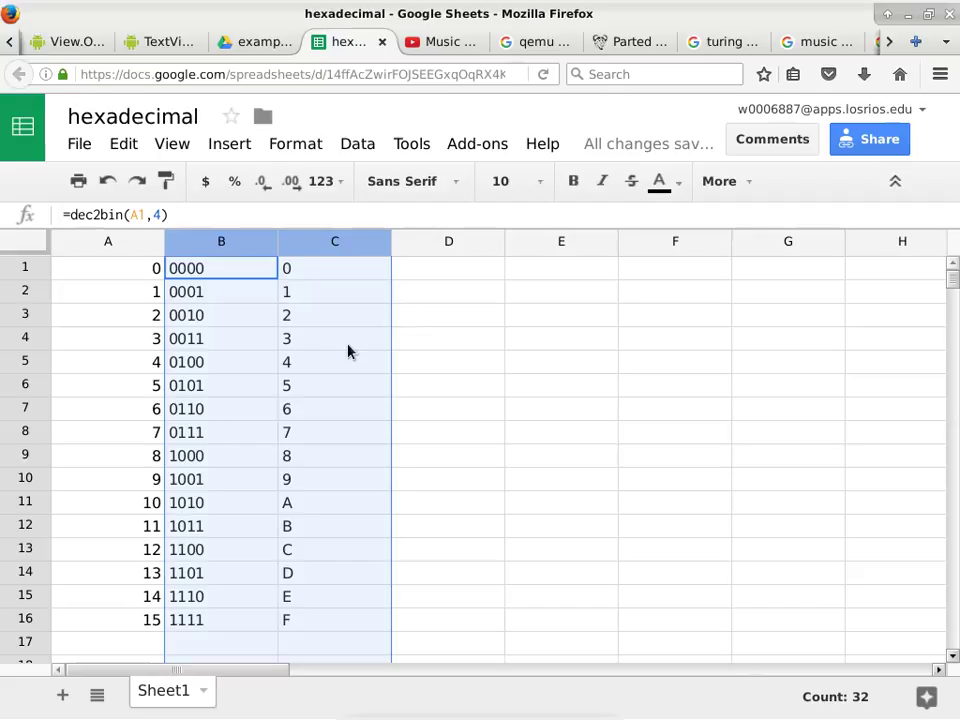
On a new sheet, enter the formula =RANDBETWEEN(1000,20000) in cell A1 and fill it down to A9.
click(62, 695)
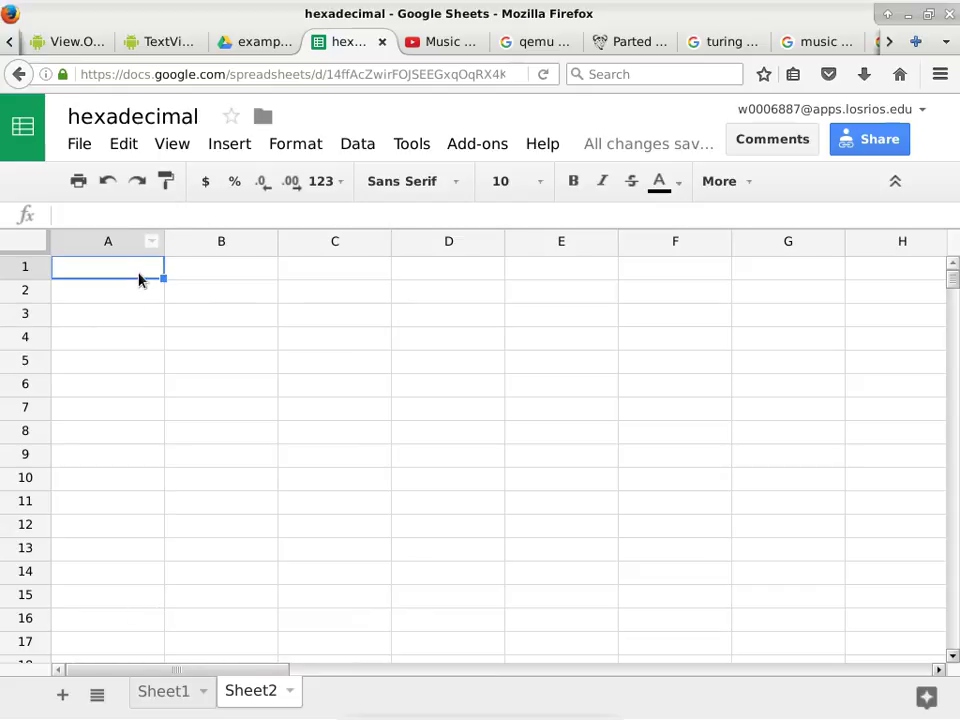
text(=)
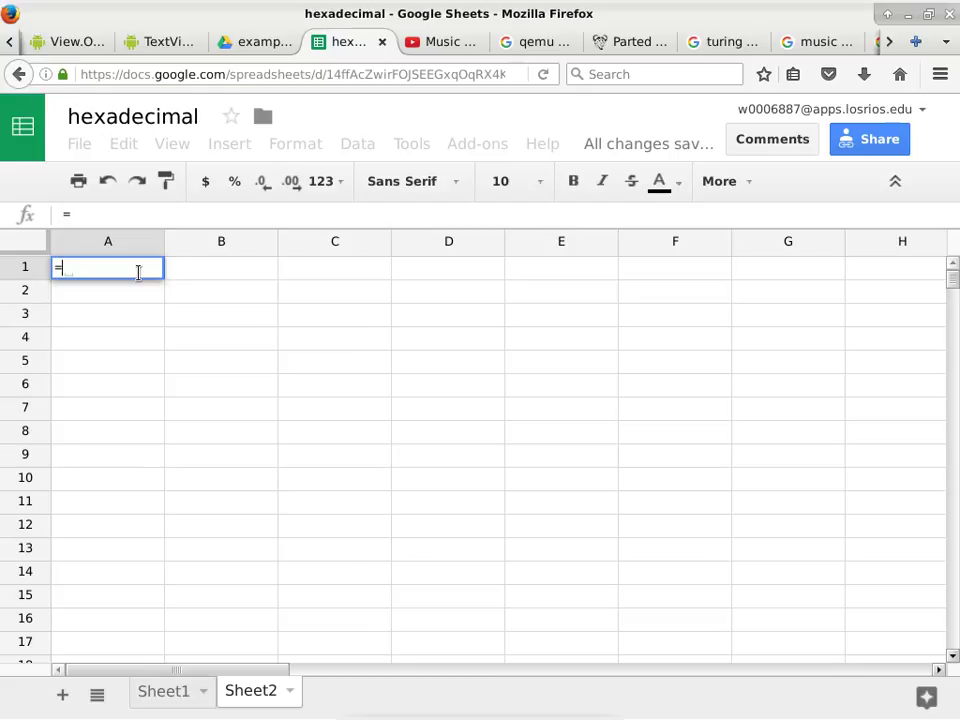
text(ran)
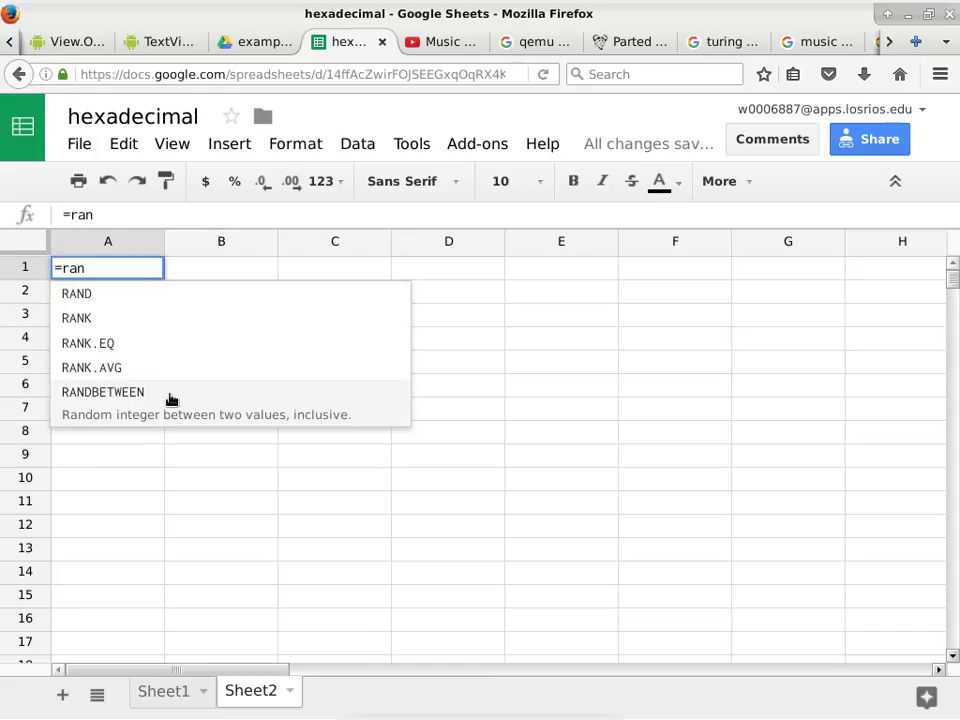
click(171, 398)
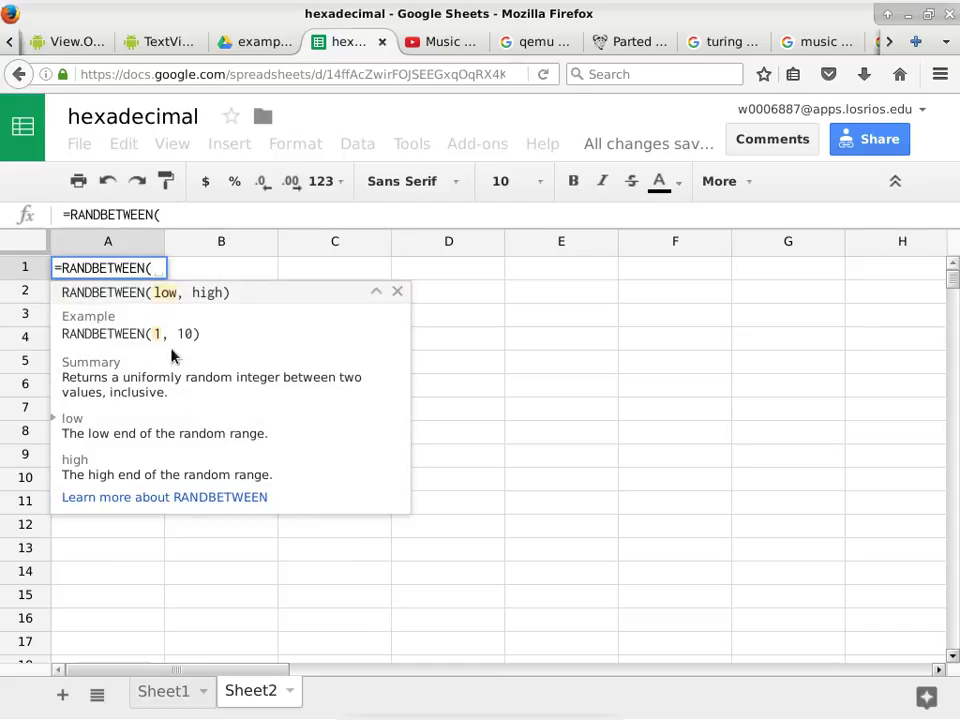
text(1999)
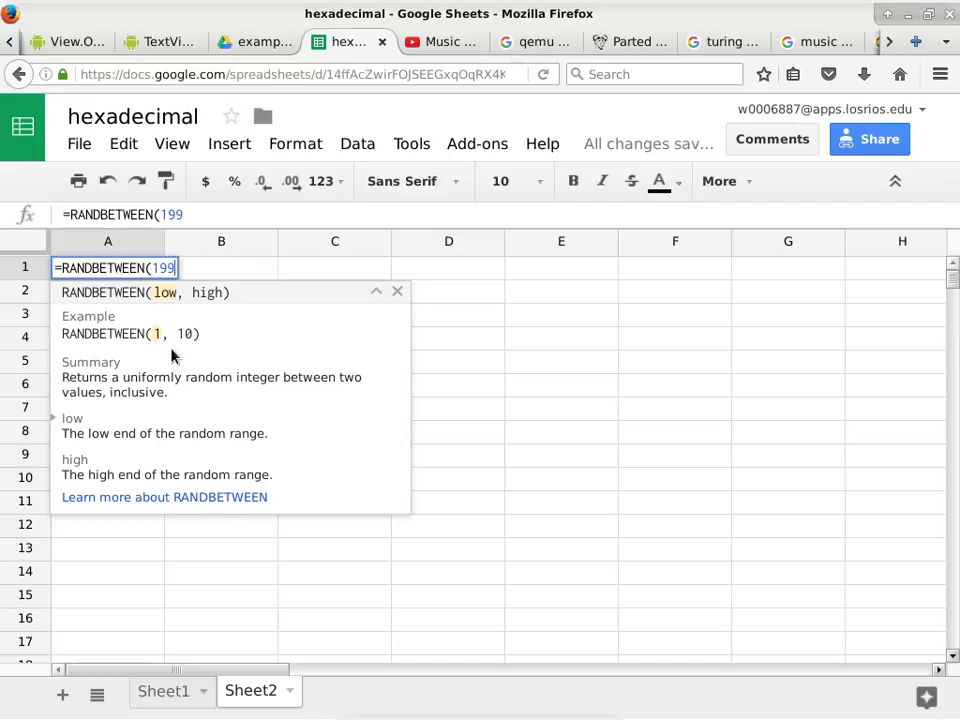
key(BackSpace)
key(BackSpace)
key(BackSpace)
text(000,)
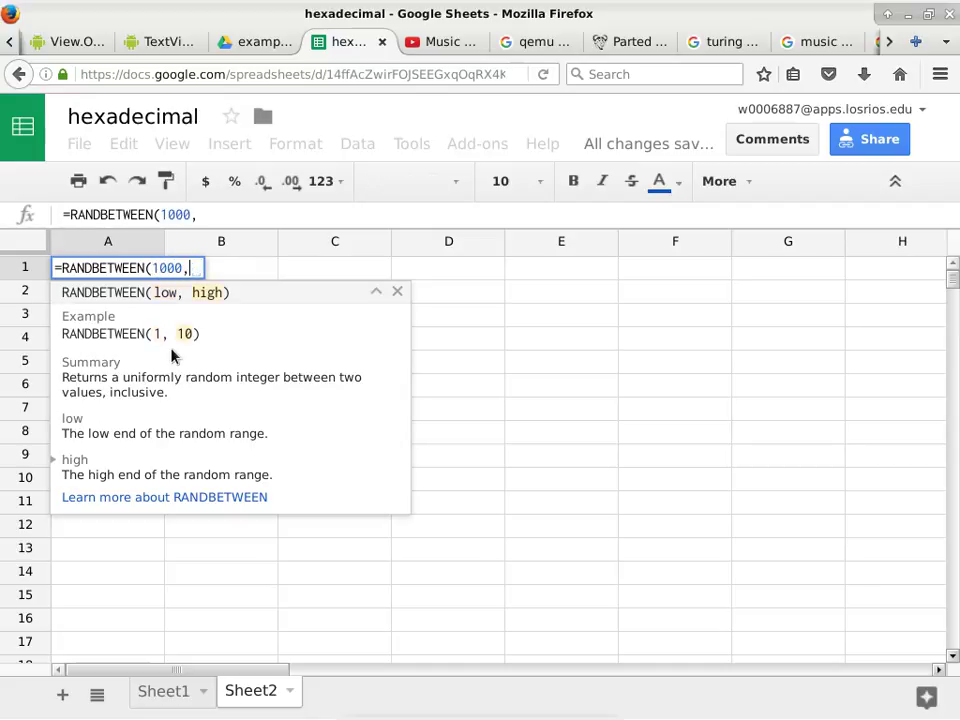
text(20000))
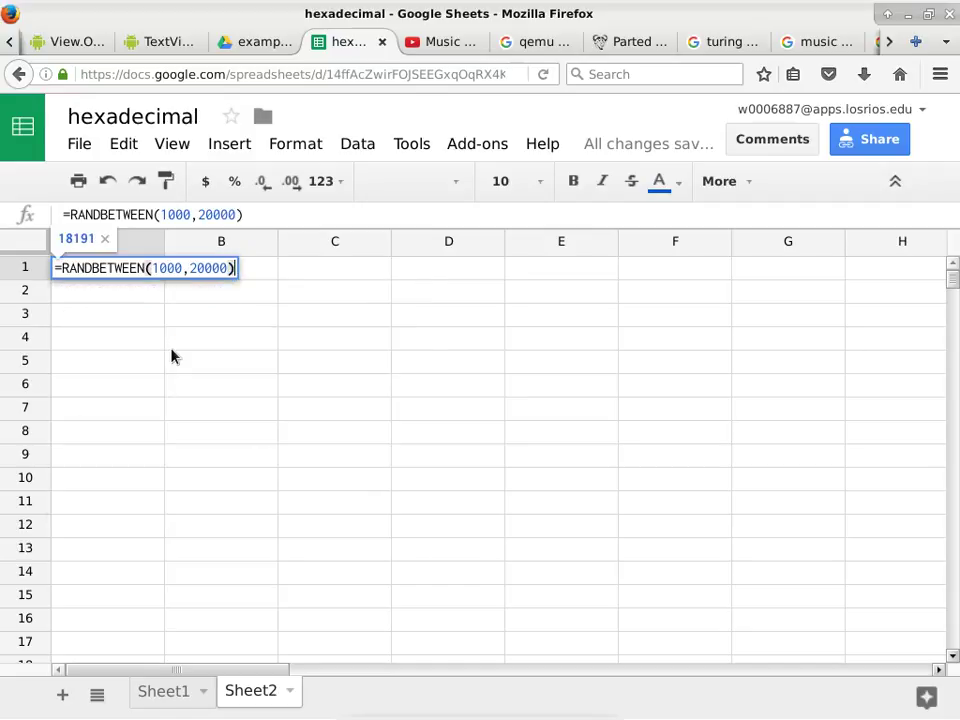
key(Return)
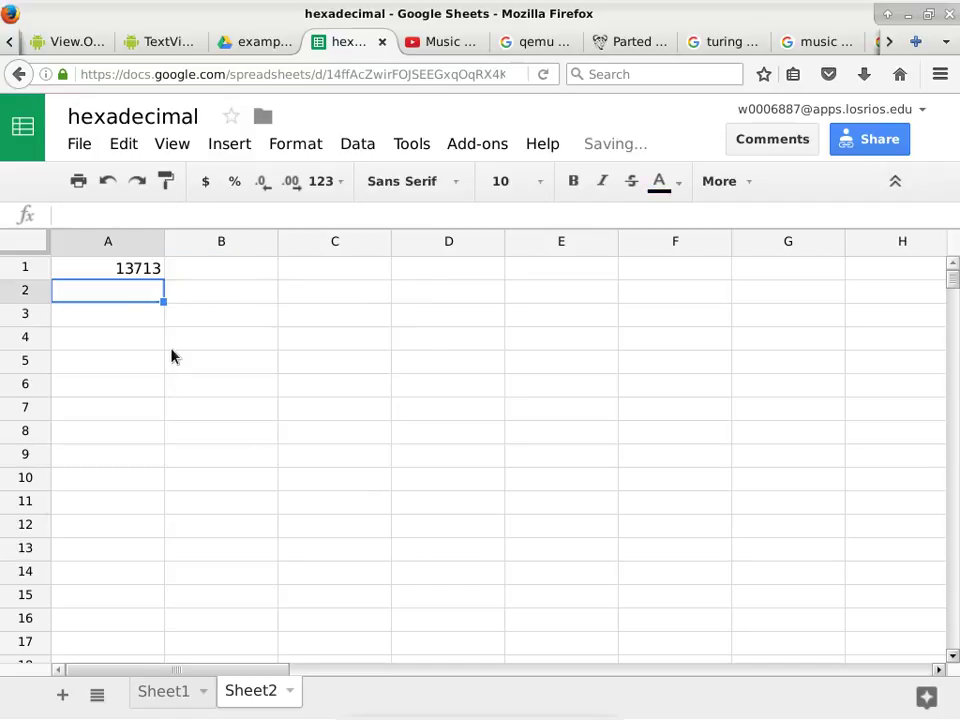
click(137, 272)
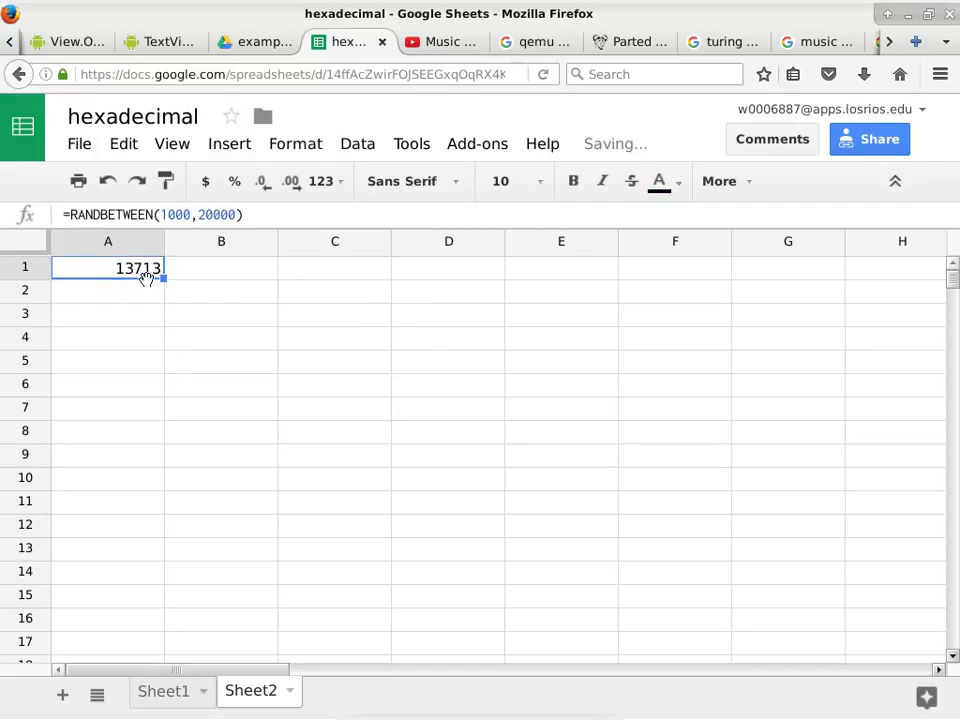
drag(164, 278, 162, 452)
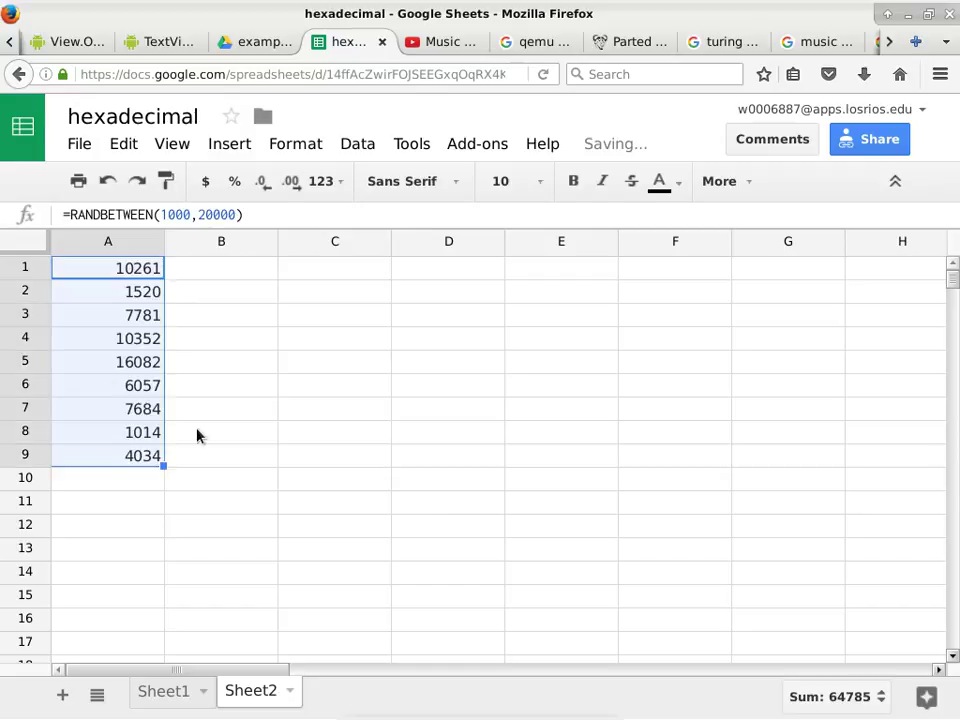
Enter the formula =dec2bin(A1) in cell B1 of the second sheet and inspect its result.
click(250, 270)
text(=)
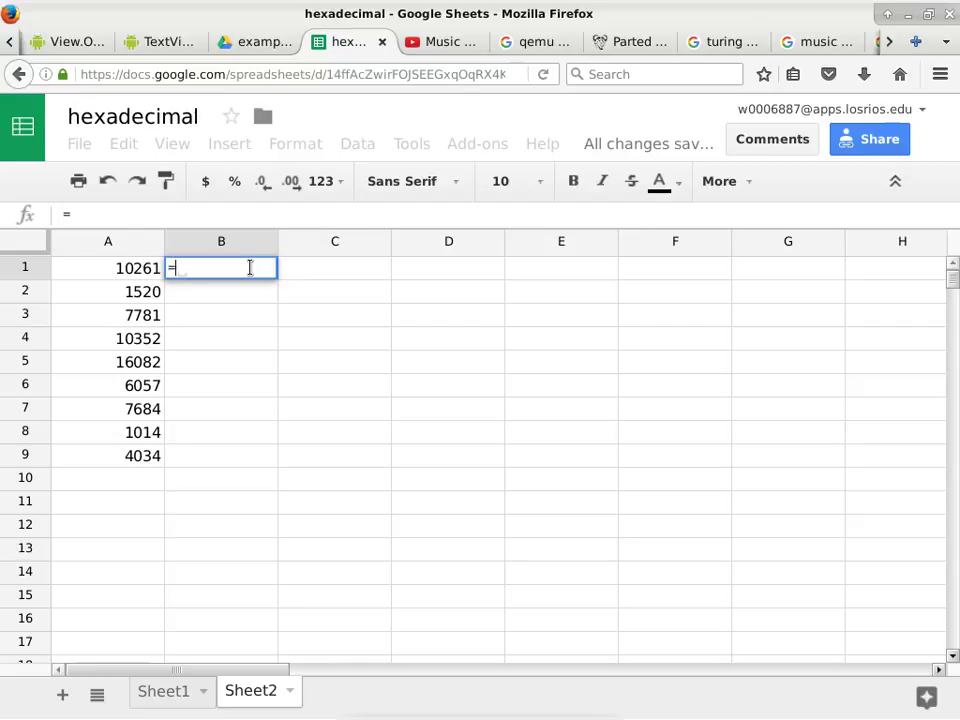
text(dec)
key(BackSpace)
text(ech)
key(BackSpace)
text(2bin()
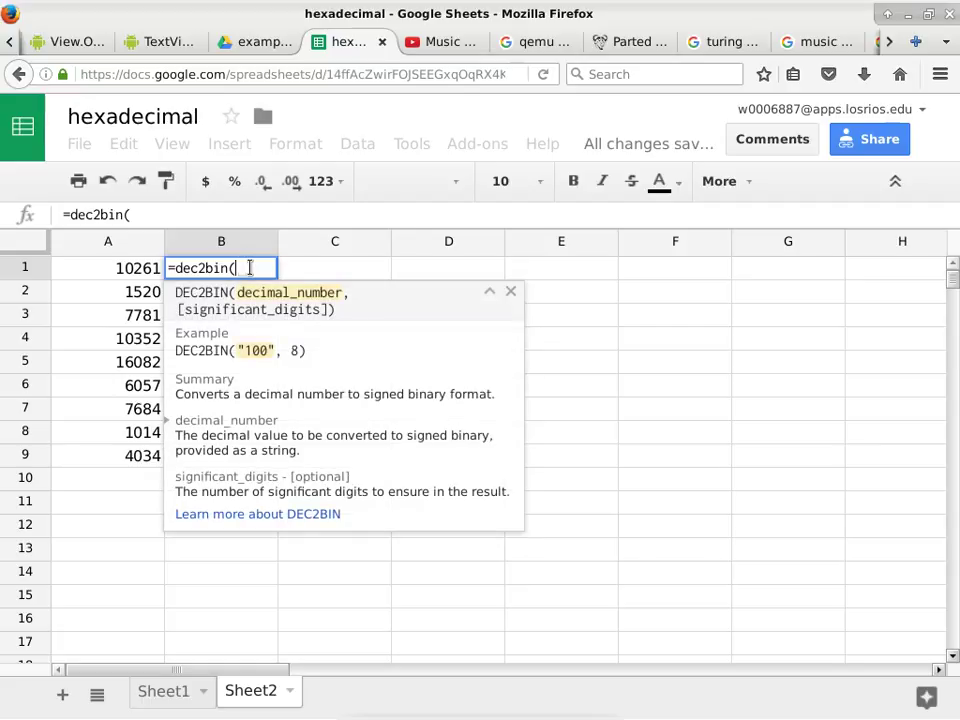
click(125, 279)
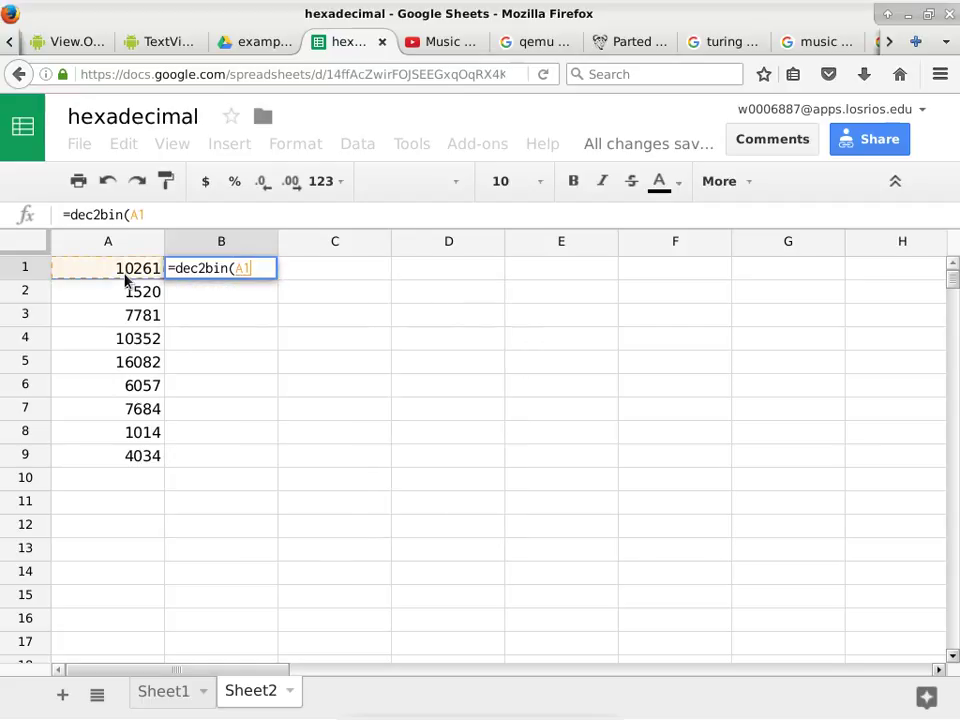
text())
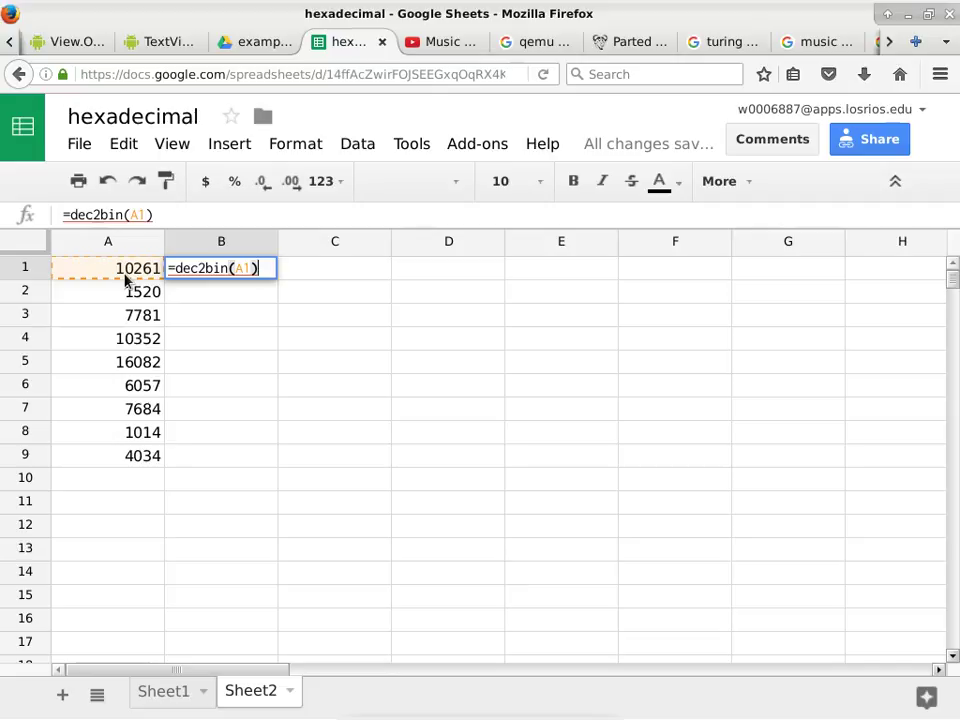
key(Return)
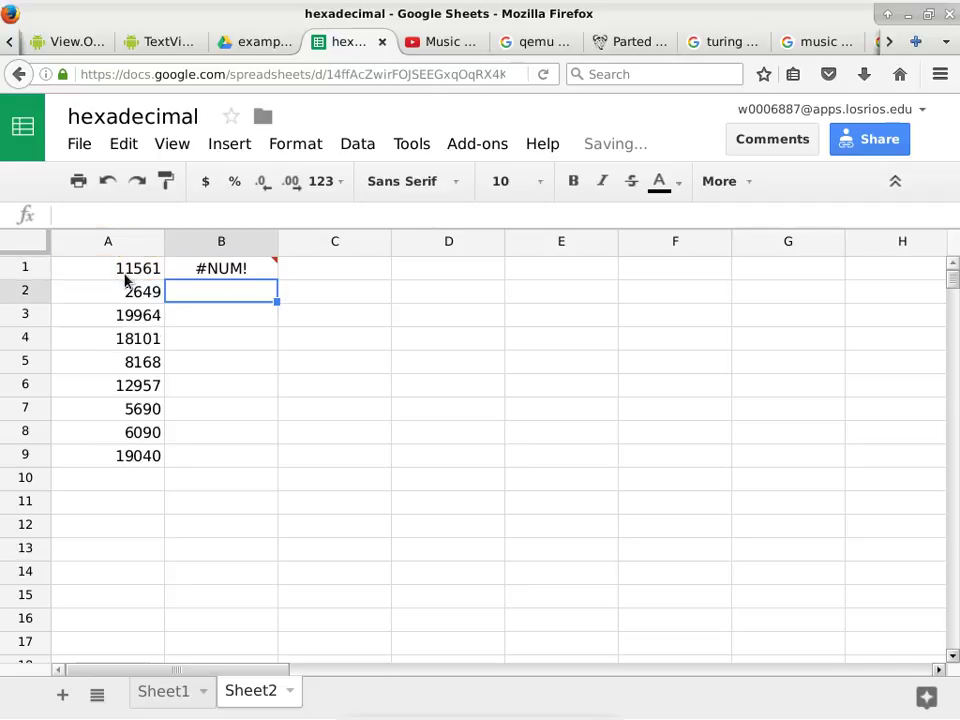
click(248, 274)
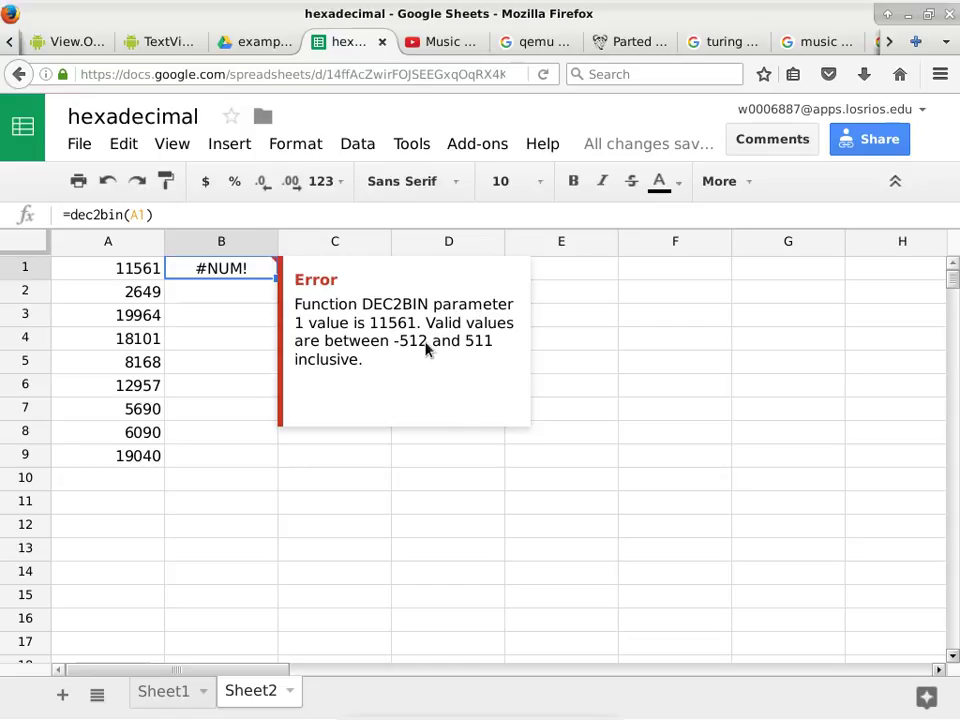
Change the random number formula in cell A1 to =RANDBETWEEN(256,511).
click(119, 270)
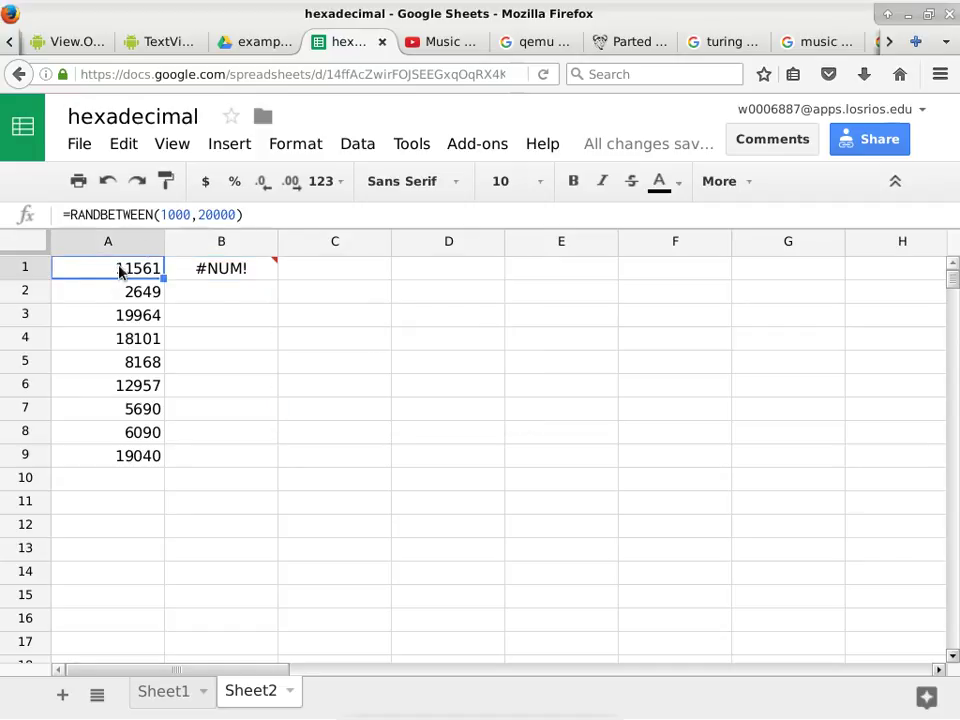
double_click(166, 214)
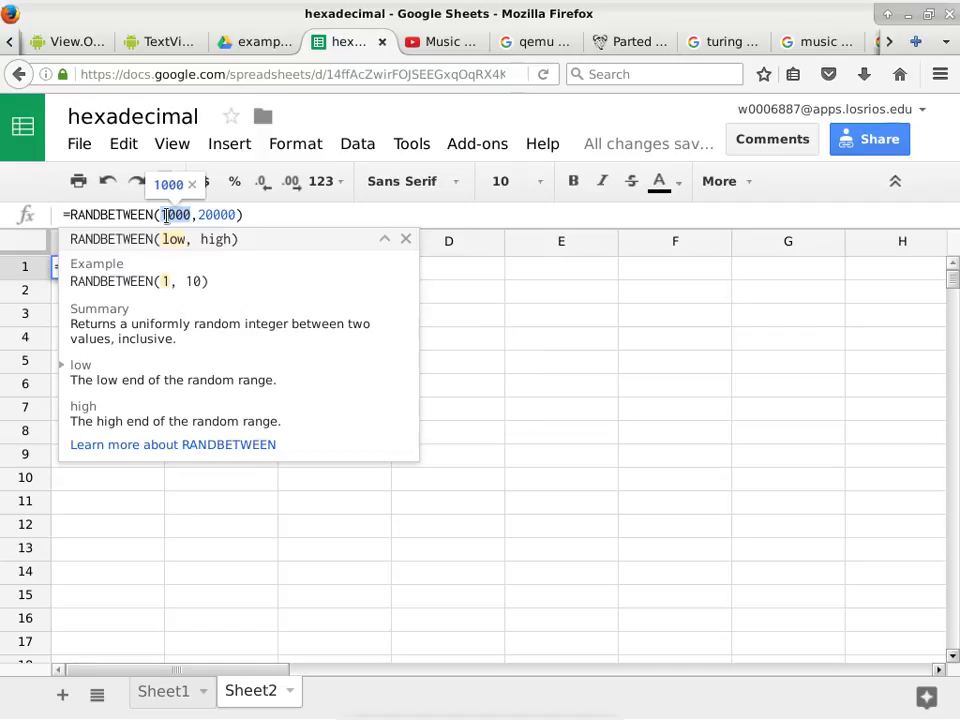
key(BackSpace)
text(1)
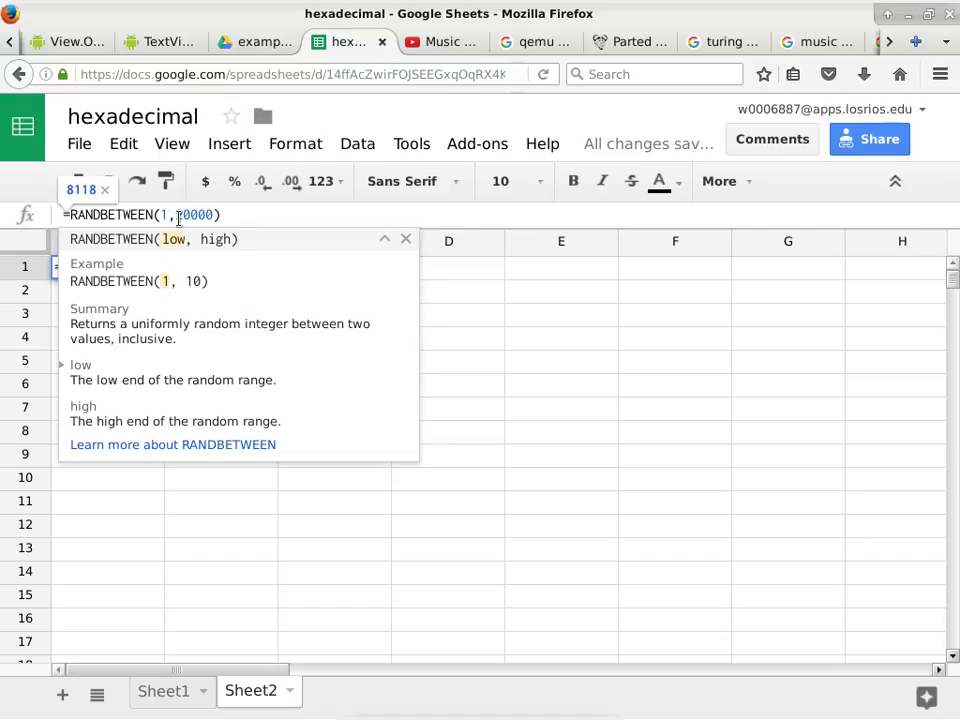
key(BackSpace)
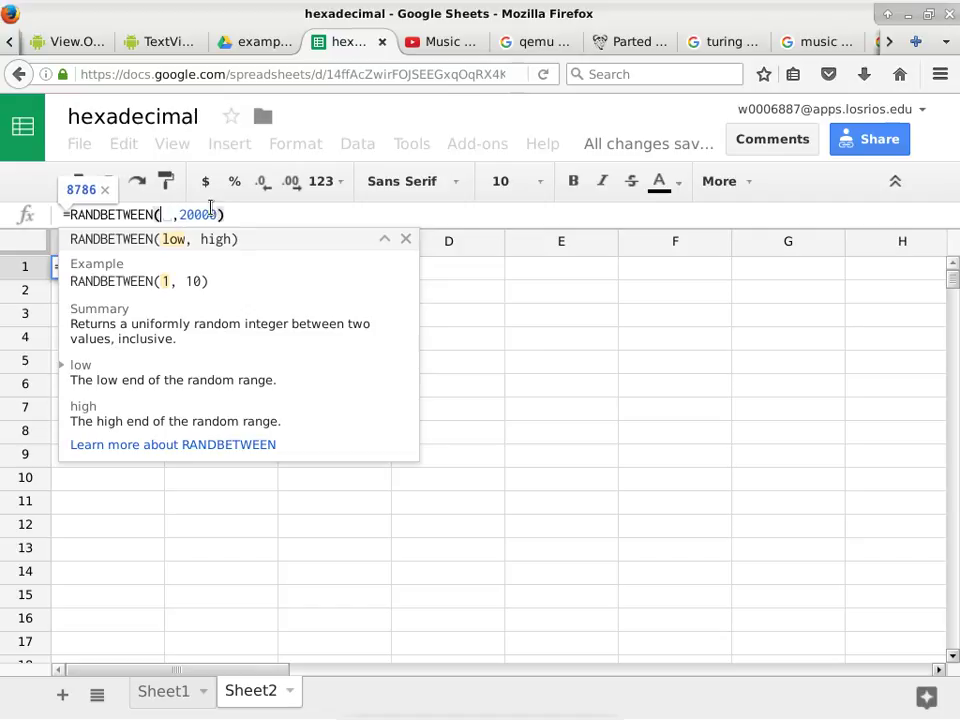
text(255)
key(BackSpace)
text(6)
double_click(211, 213)
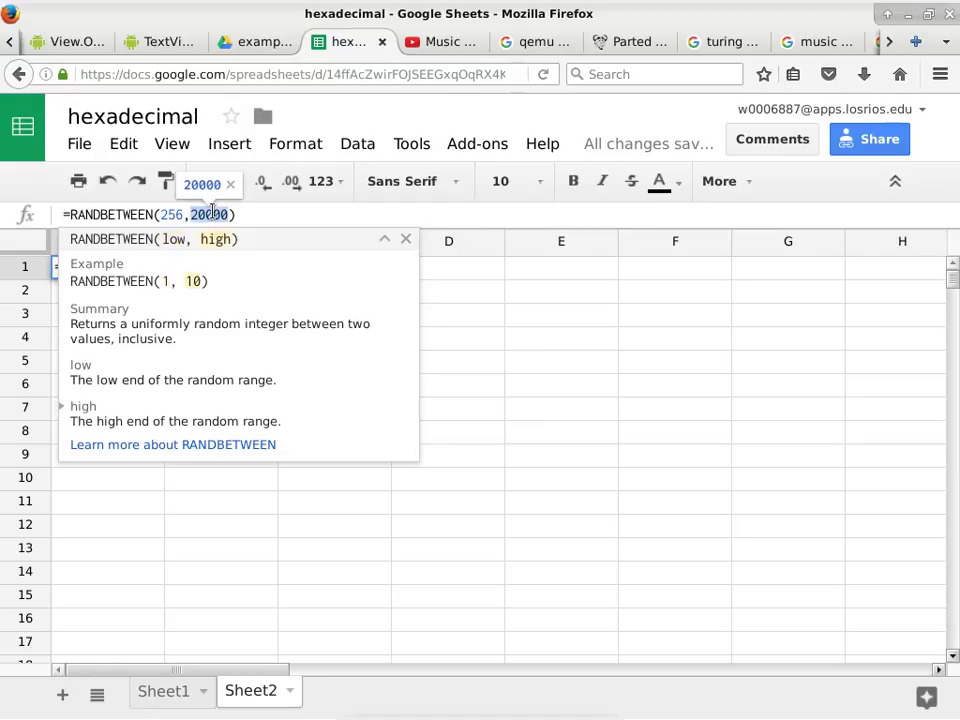
text(511)
key(Return)
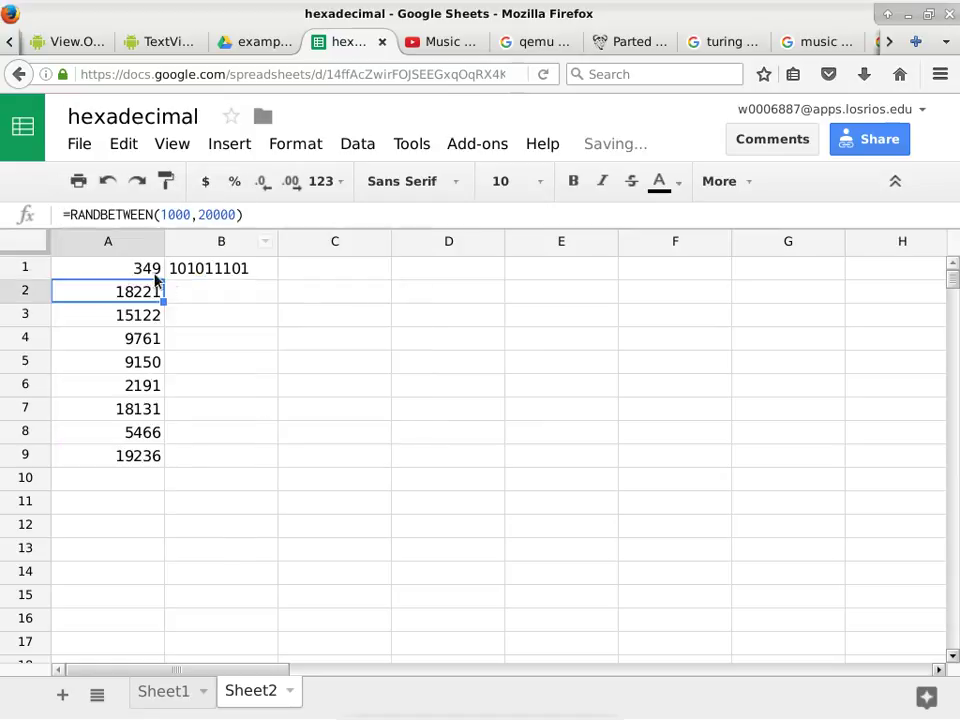
Fill the random number formula from A1 down to A9 and the binary conversion formula from B1 down to B9.
click(123, 271)
drag(164, 277, 166, 458)
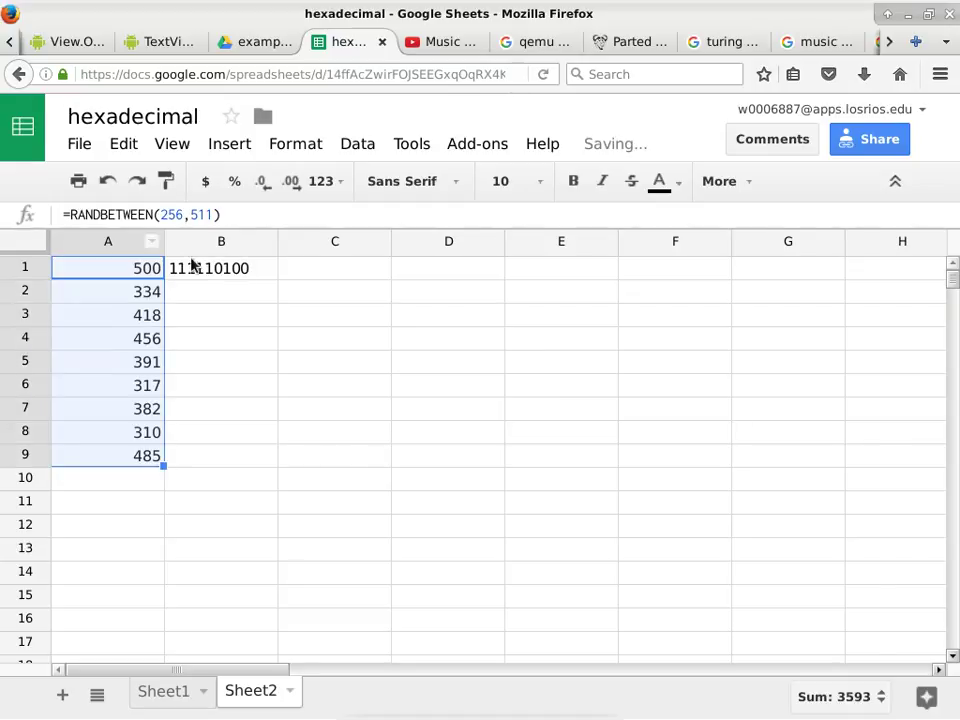
click(250, 279)
drag(272, 279, 283, 458)
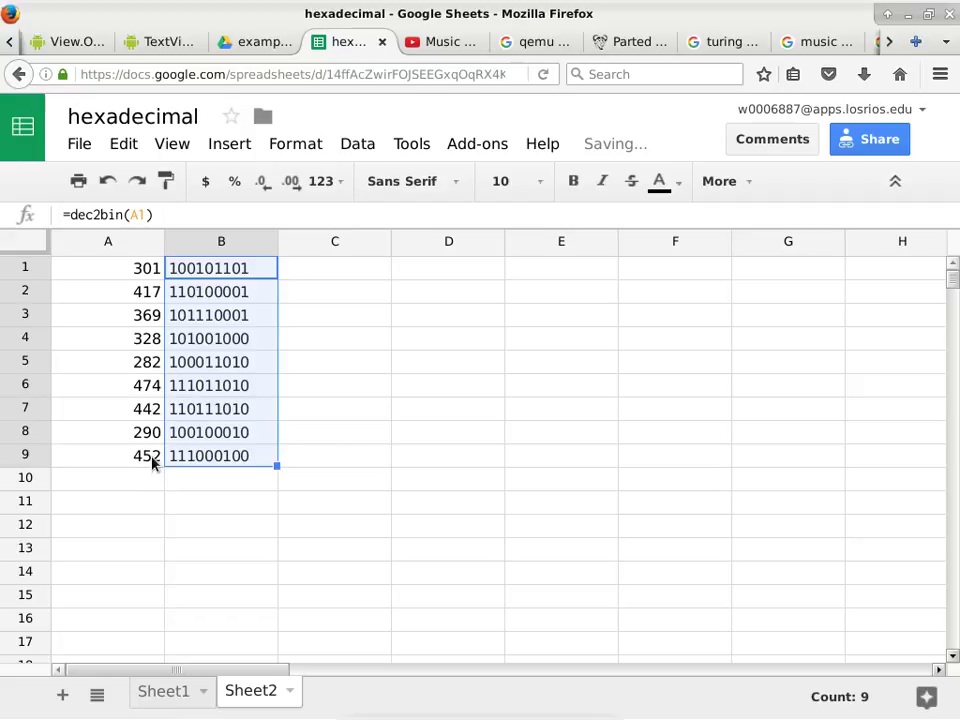
Change the formula in cell A1 to =RANDBETWEEN(3,511) and fill it down to A9.
click(154, 462)
click(150, 268)
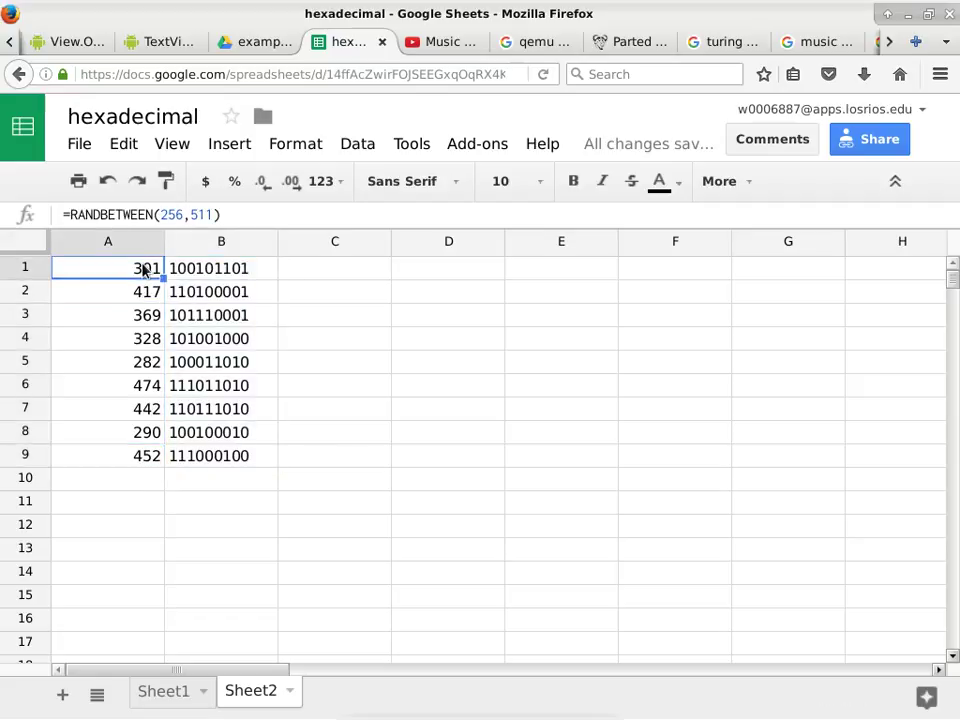
click(176, 214)
key(BackSpace)
key(BackSpace)
key(BackSpace)
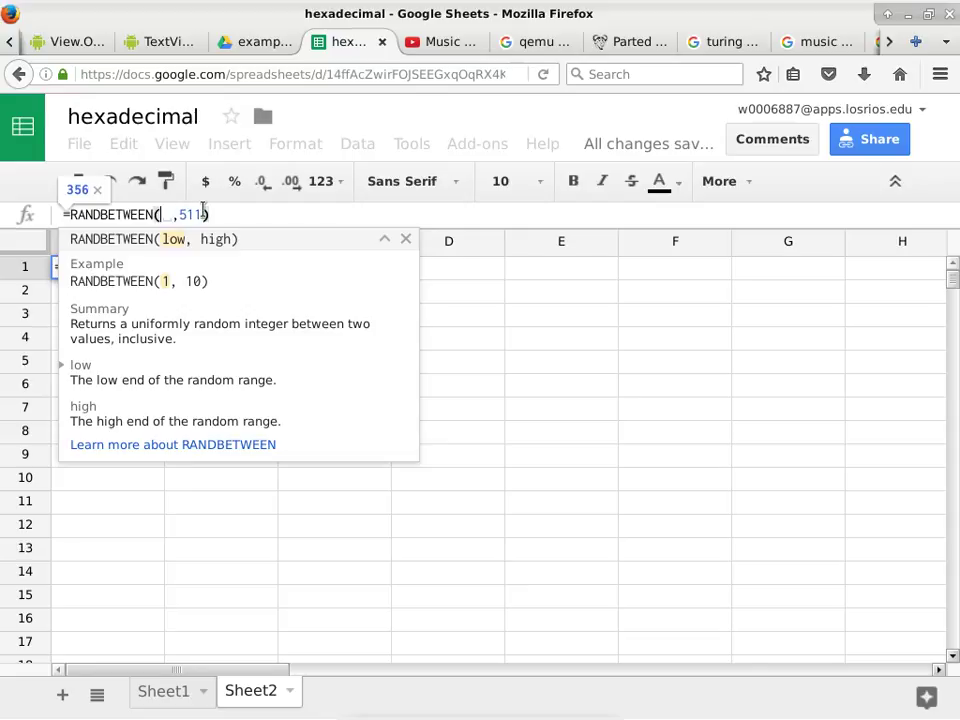
text(3)
key(Return)
click(150, 274)
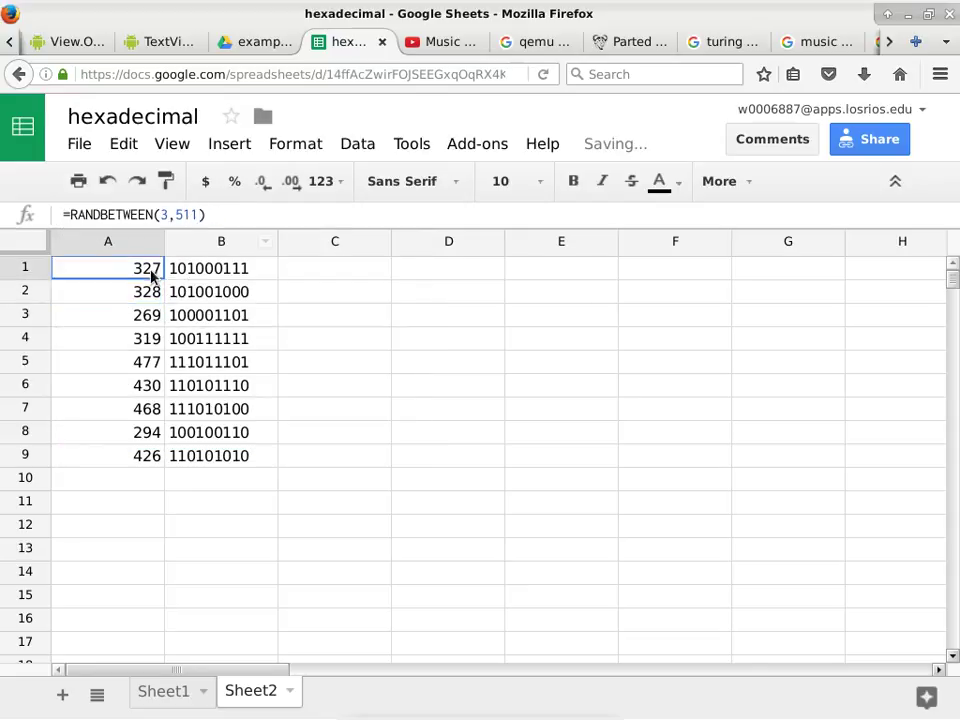
drag(161, 276, 163, 463)
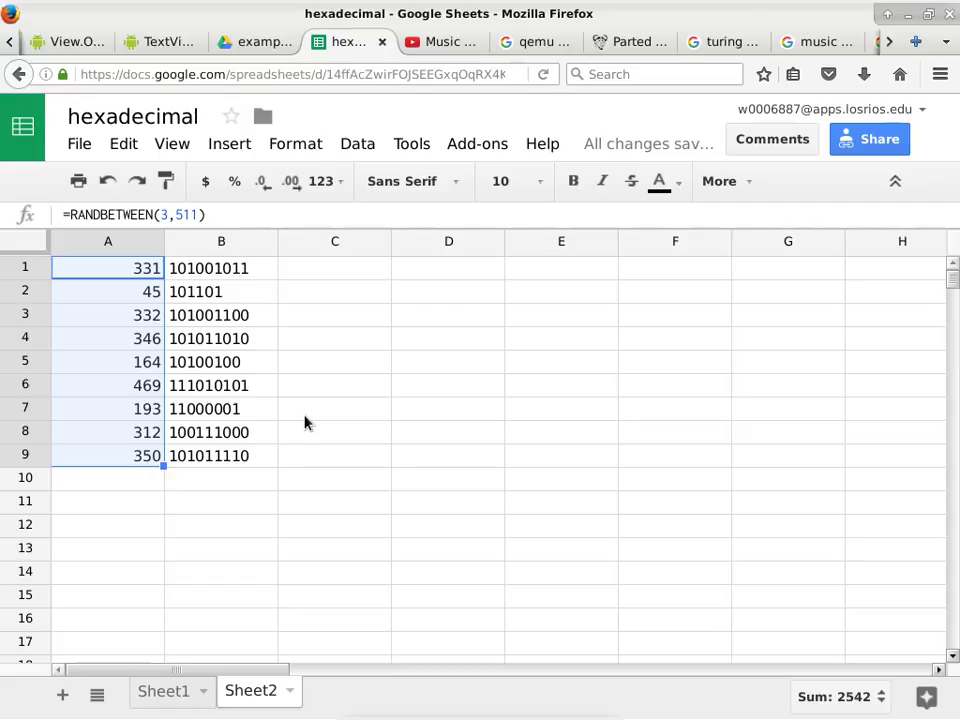
Enter the letter B in cell E1 of the second sheet.
click(355, 273)
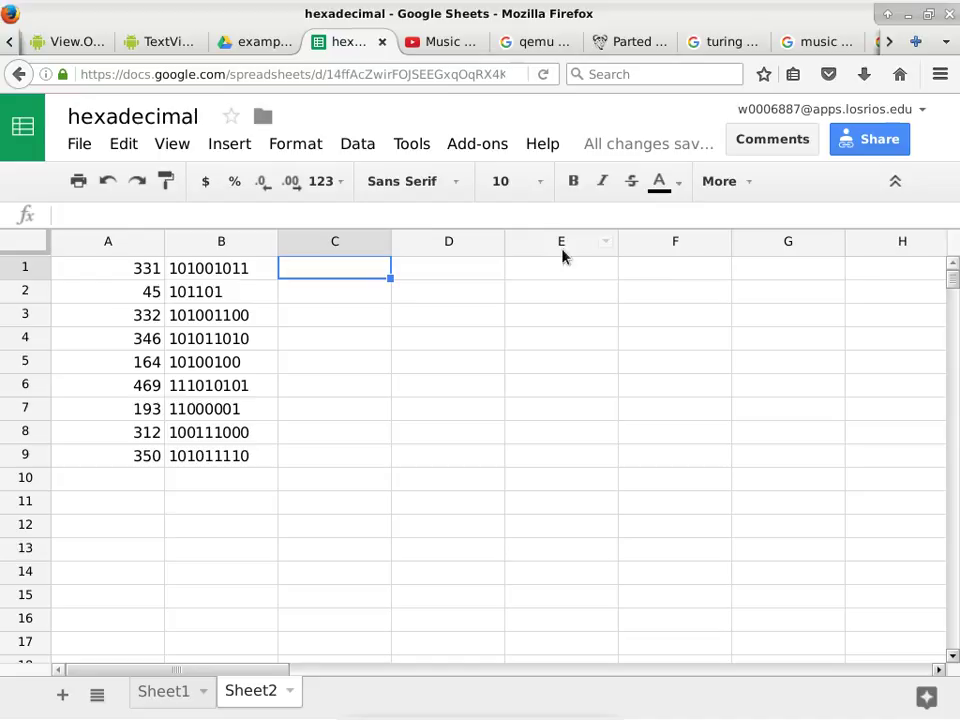
click(578, 277)
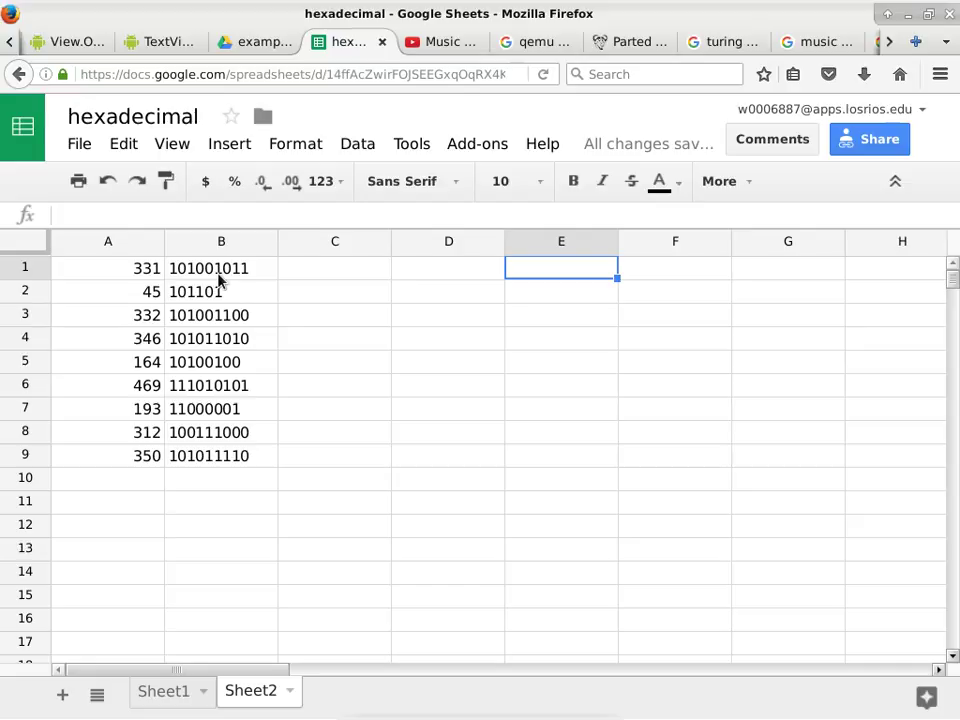
text(B)
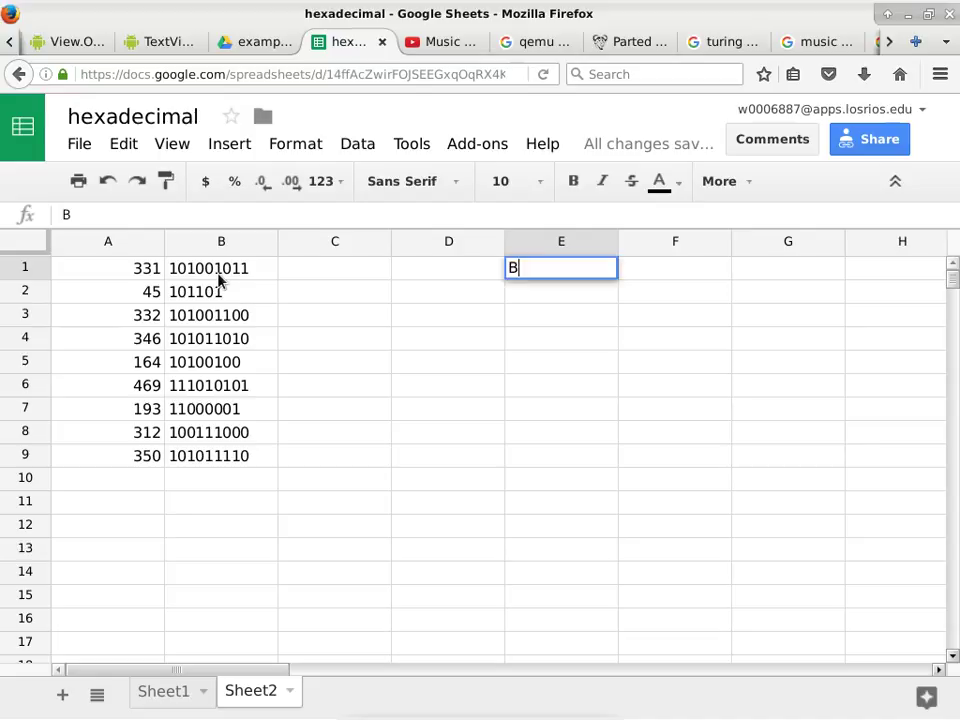
key(Left)
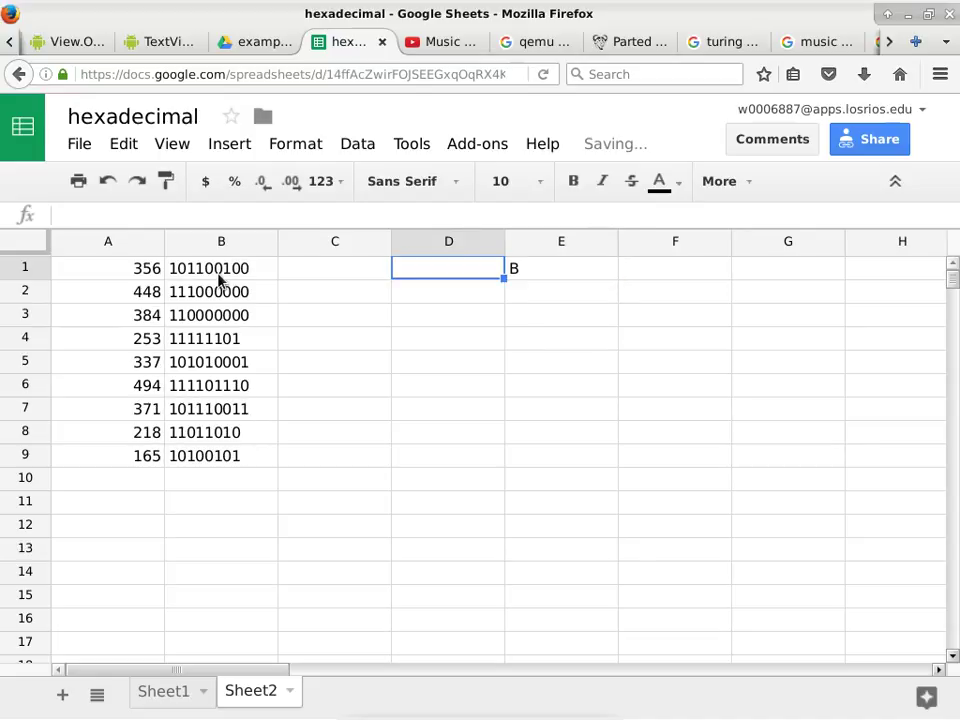
key(Right)
key(Left)
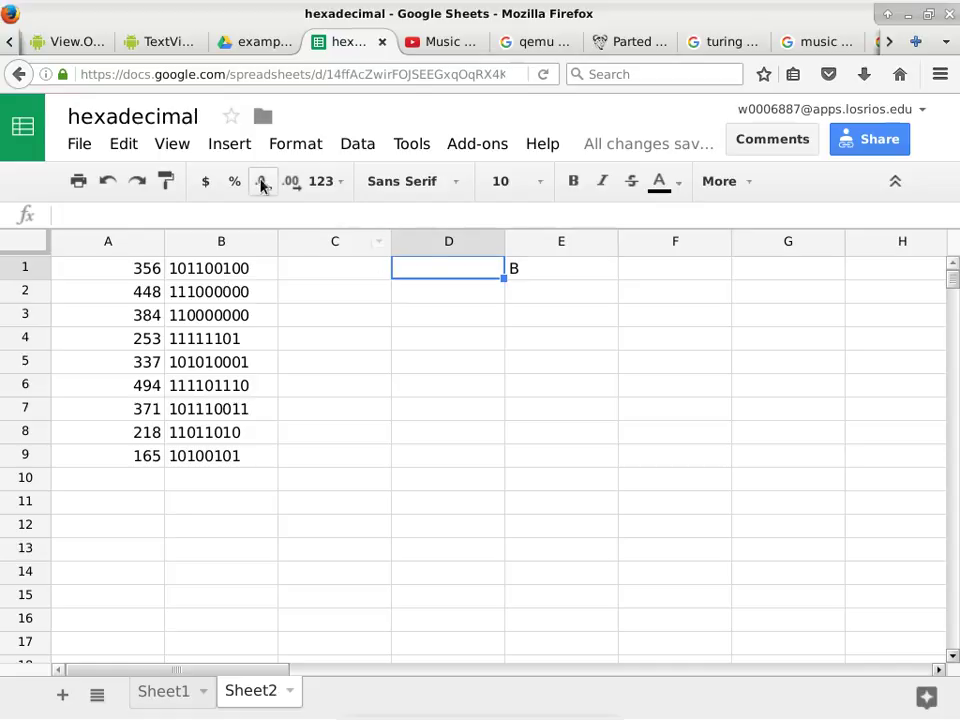
click(75, 146)
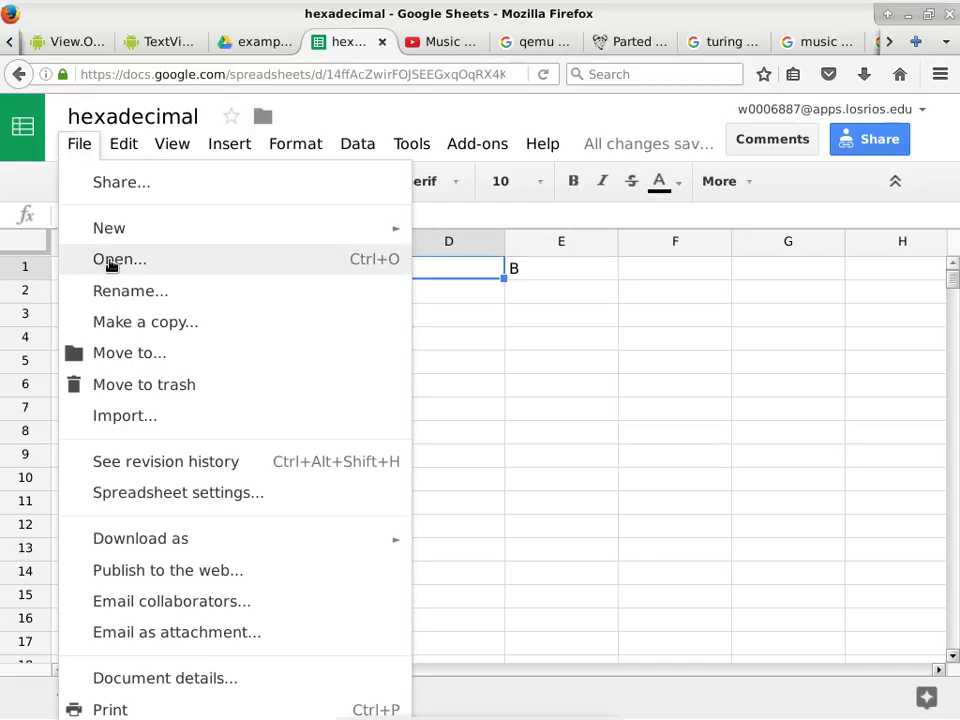
click(187, 689)
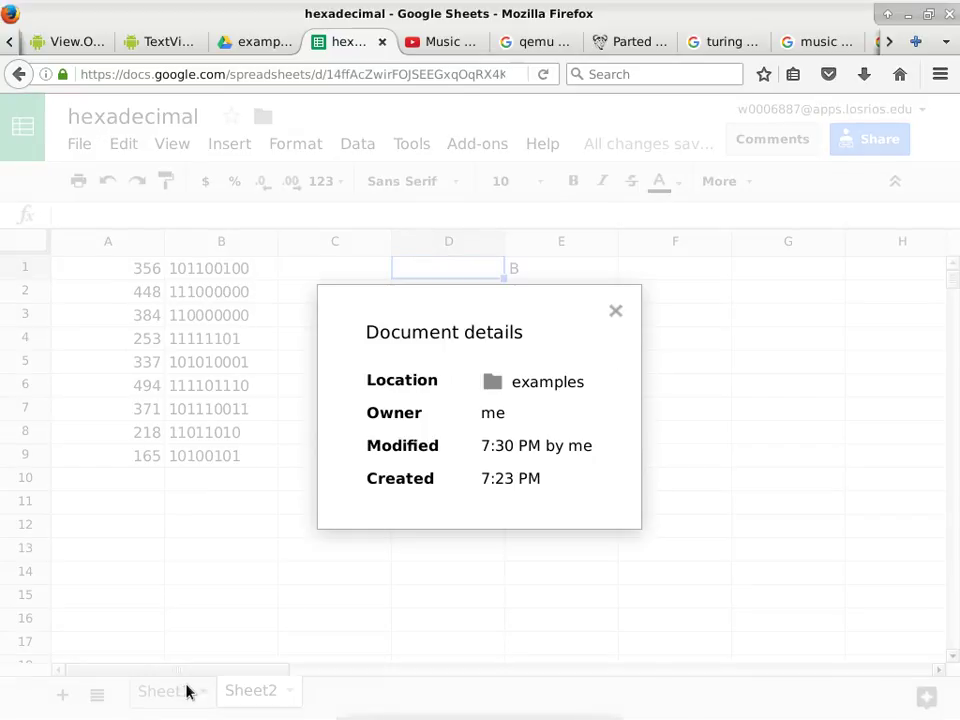
click(616, 311)
click(413, 150)
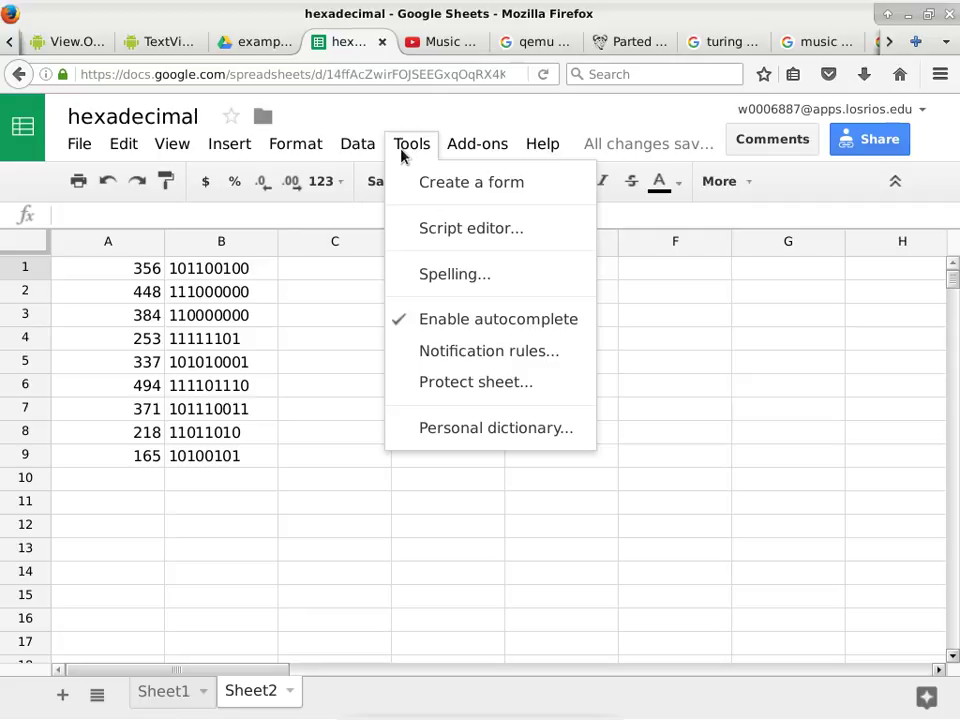
mouse_move(371, 154)
mouse_move(409, 152)
mouse_move(128, 145)
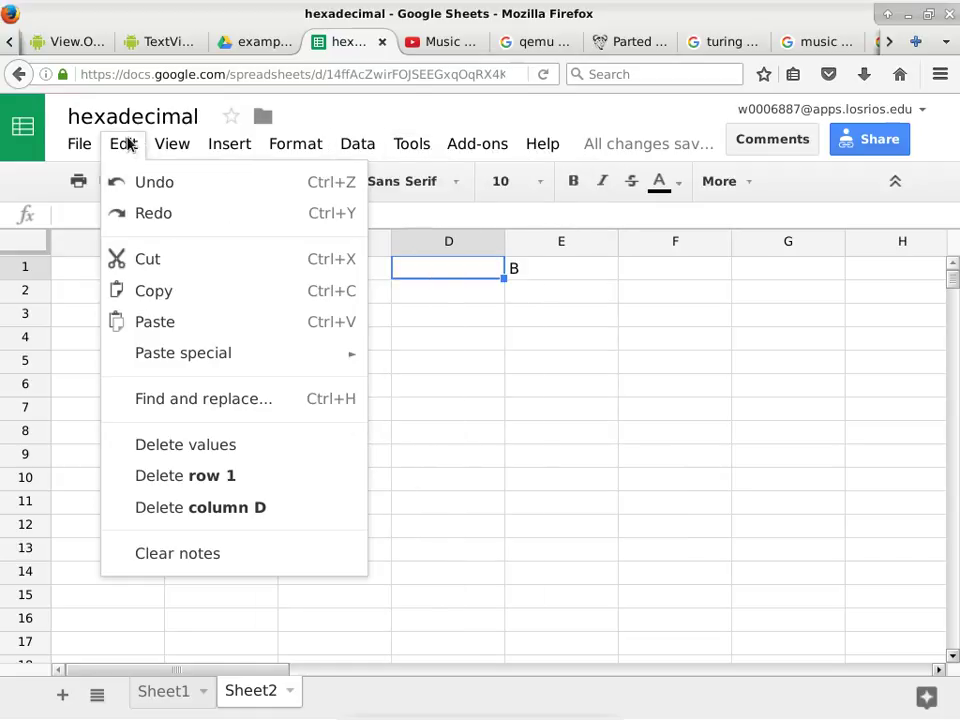
Try the recalculation option "On change and every hour" in the spreadsheet's calculation settings.
mouse_move(84, 149)
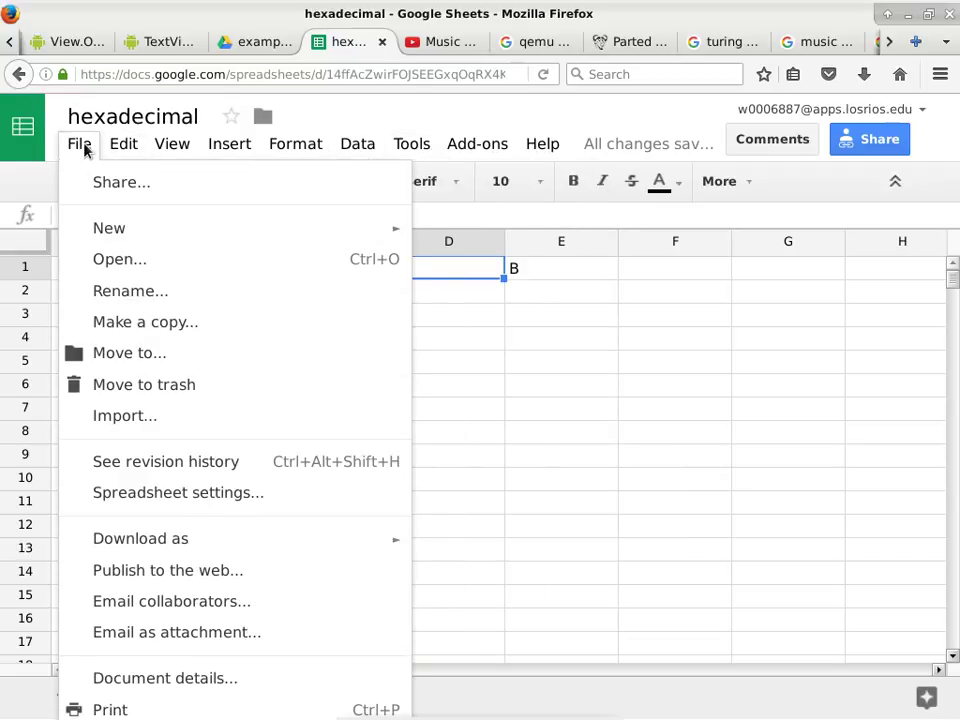
click(162, 492)
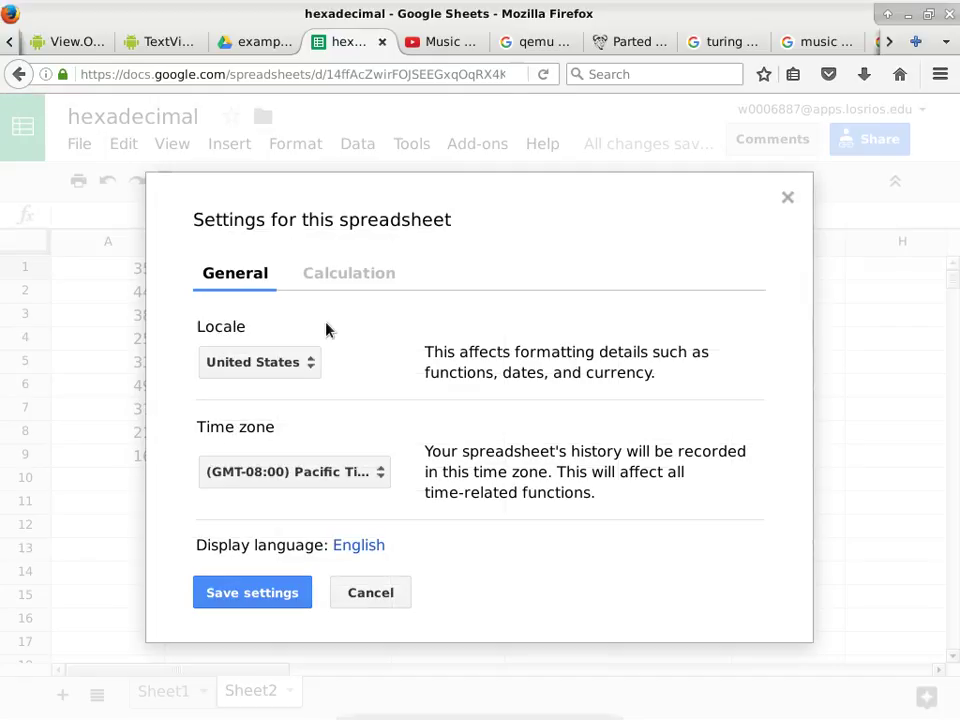
click(343, 275)
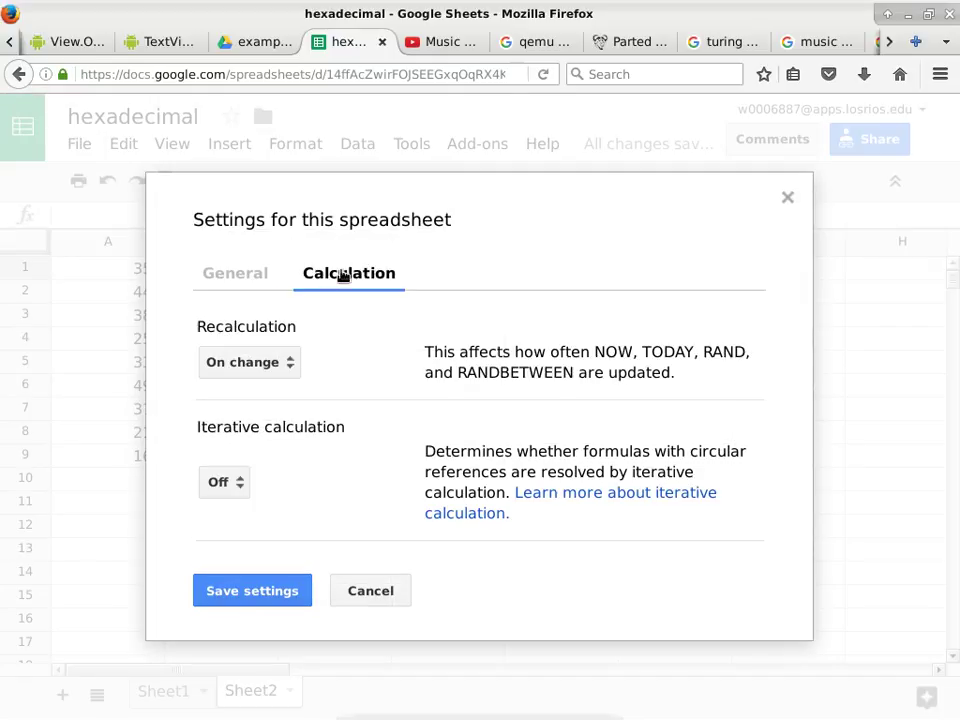
click(277, 366)
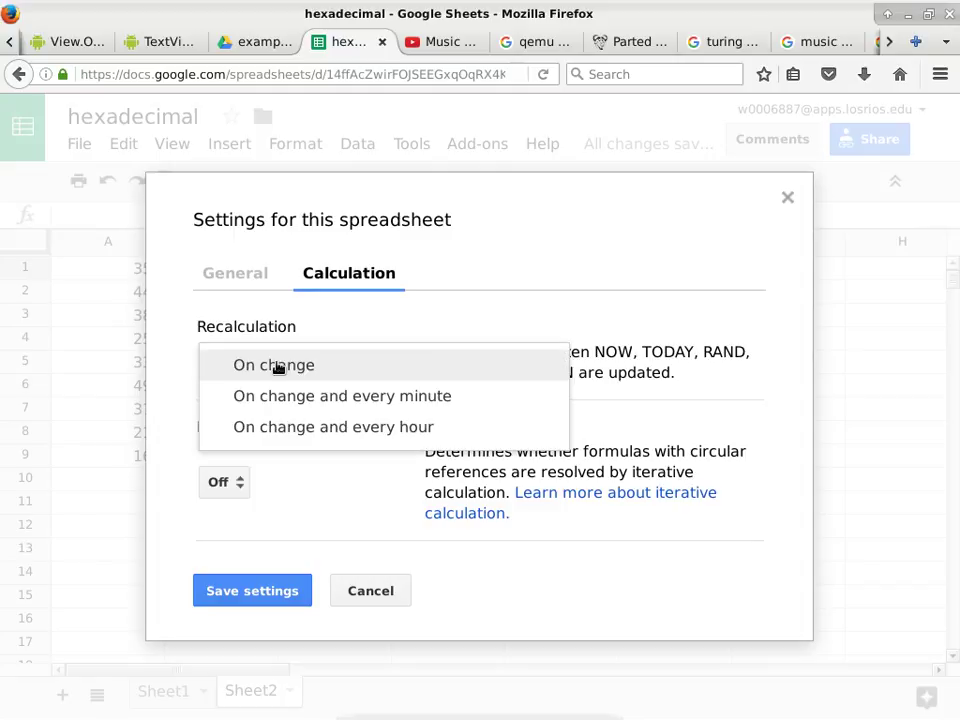
click(436, 314)
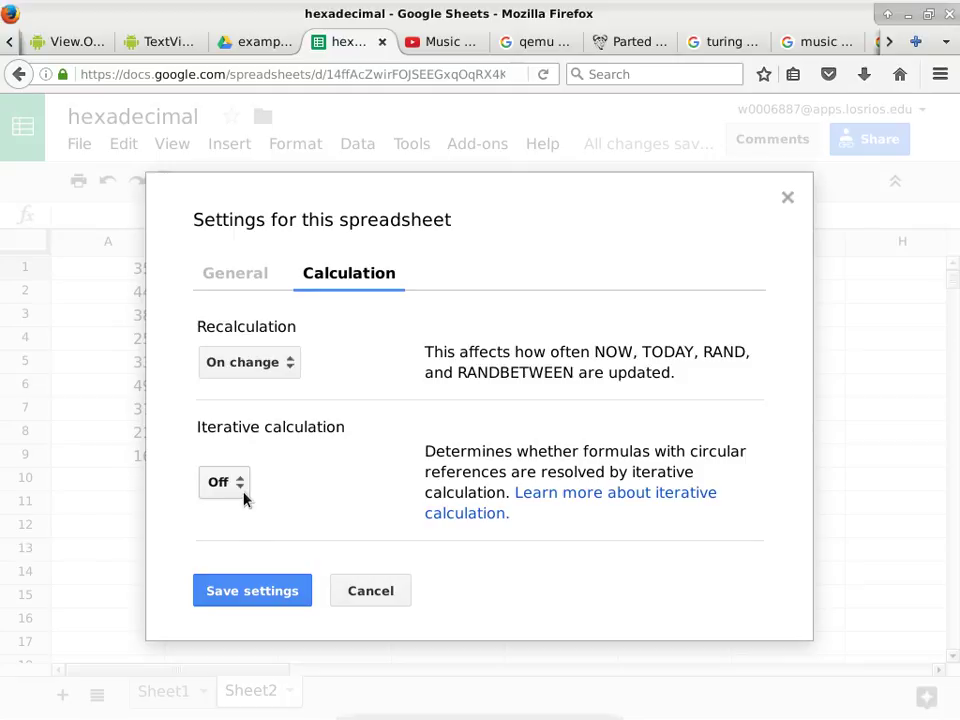
click(258, 362)
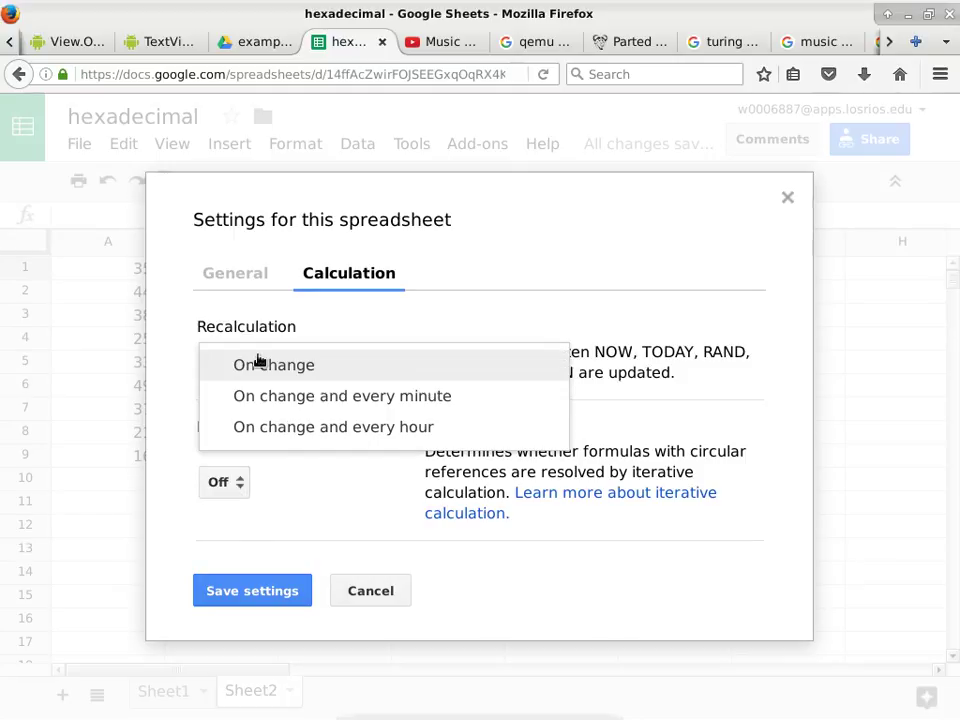
click(259, 430)
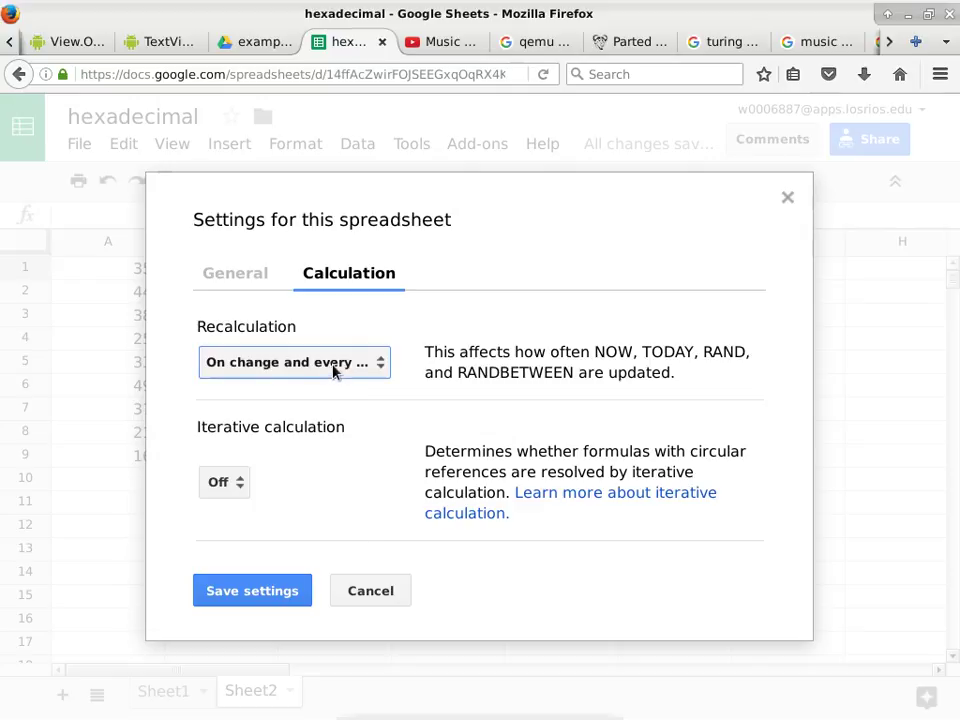
click(377, 592)
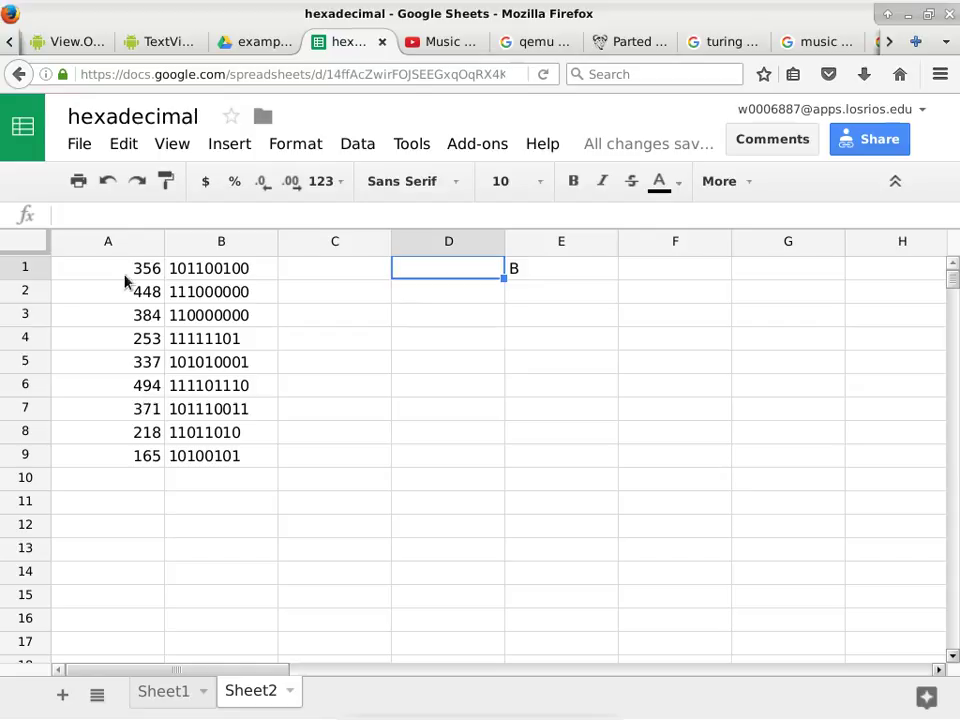
Copy the random numbers in A1:A9 and paste them as values only into column C starting at C1.
click(122, 274)
shift+click(137, 462)
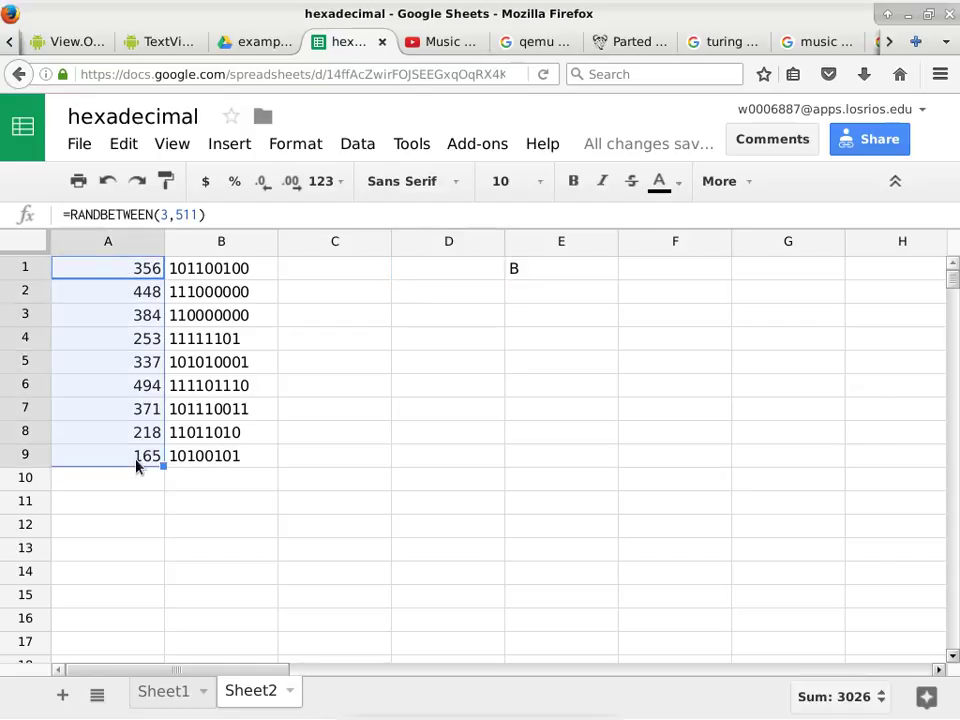
key(ctrl+c)
click(365, 268)
click(124, 146)
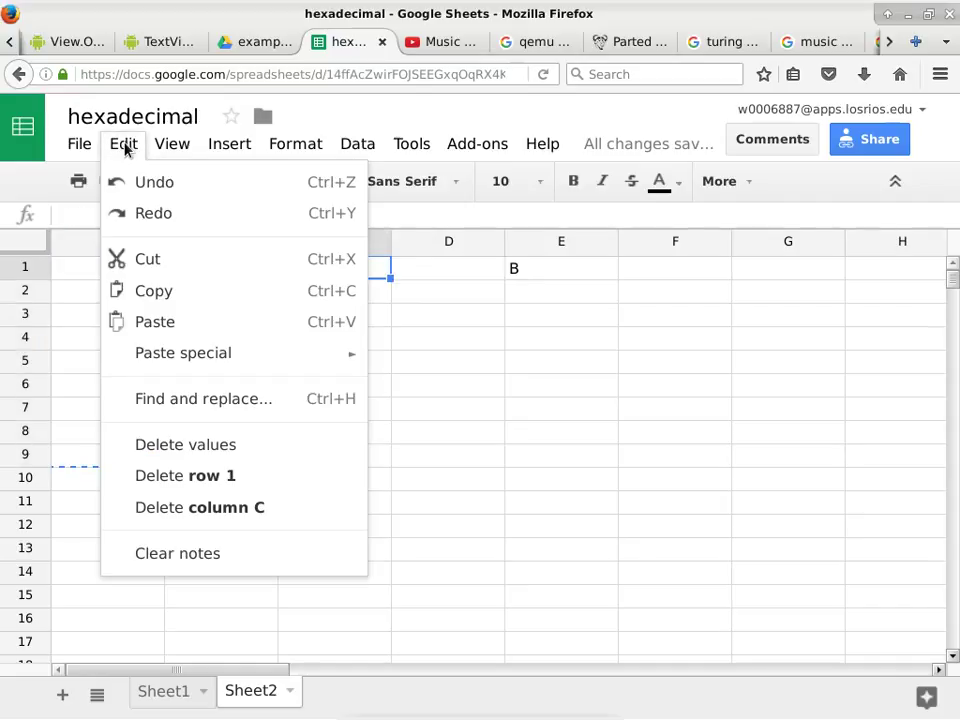
mouse_move(195, 357)
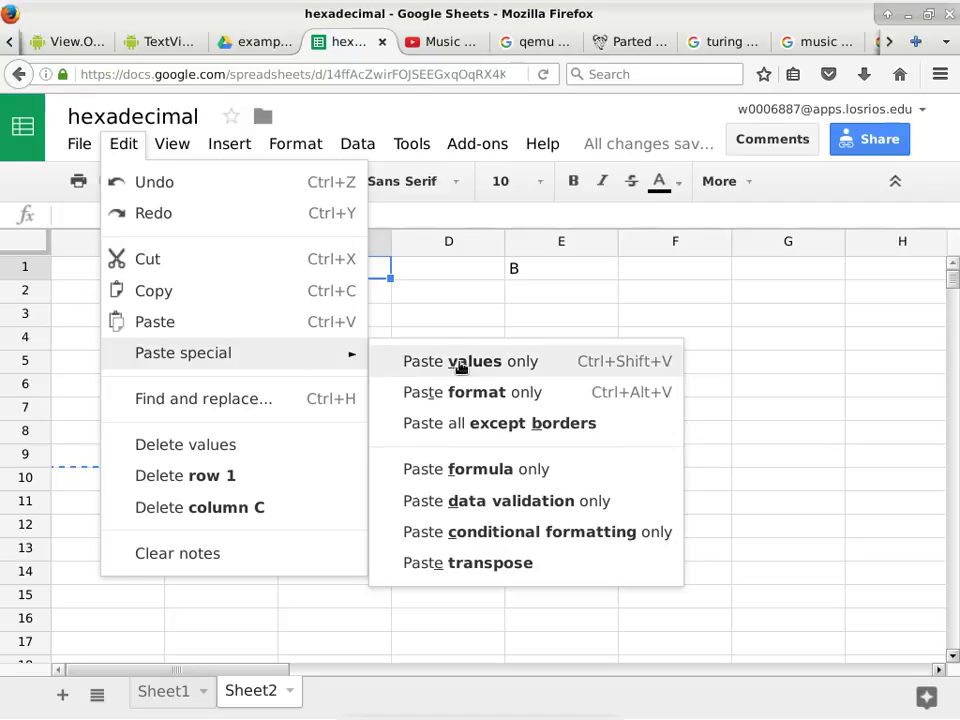
click(428, 362)
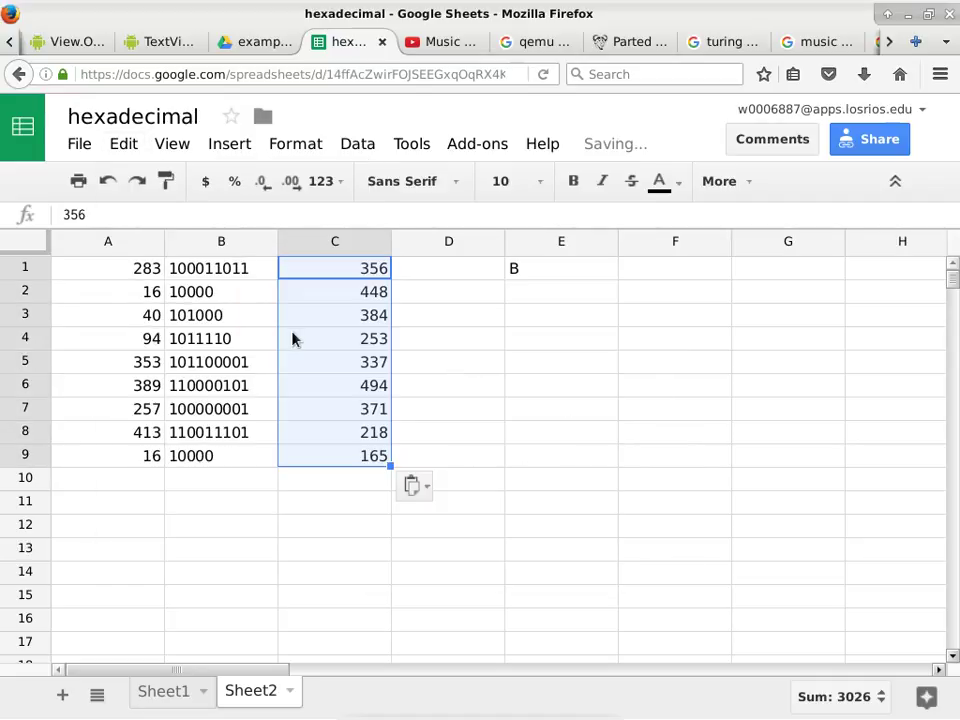
Copy the binary conversion formula from B1 into D1 and fill it down to D9.
click(251, 271)
key(ctrl+c)
click(422, 270)
key(ctrl+v)
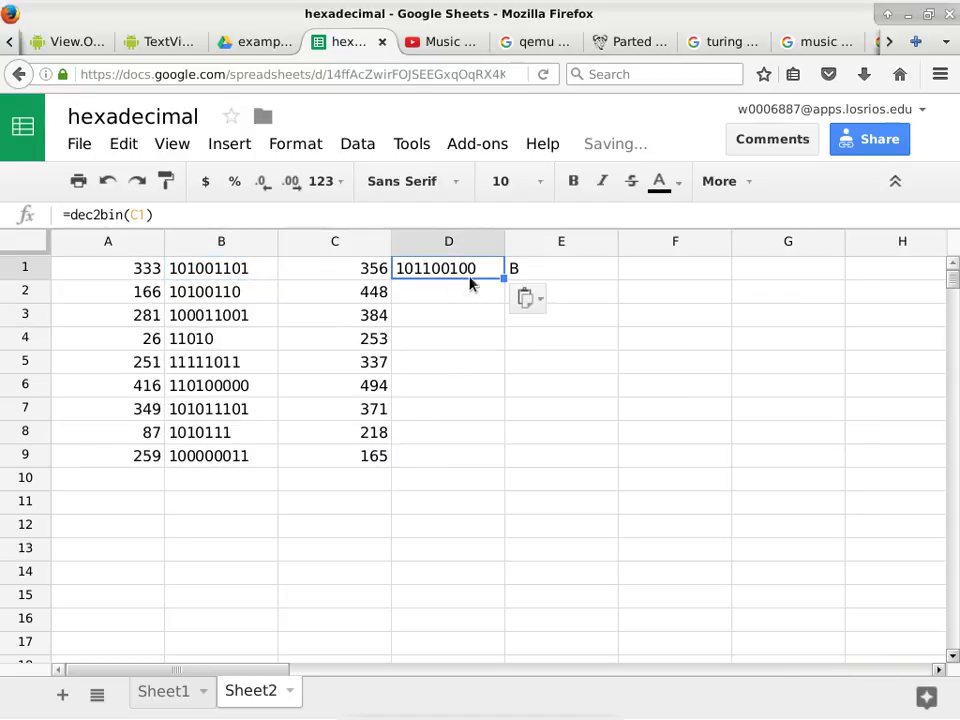
drag(503, 281, 507, 455)
click(567, 277)
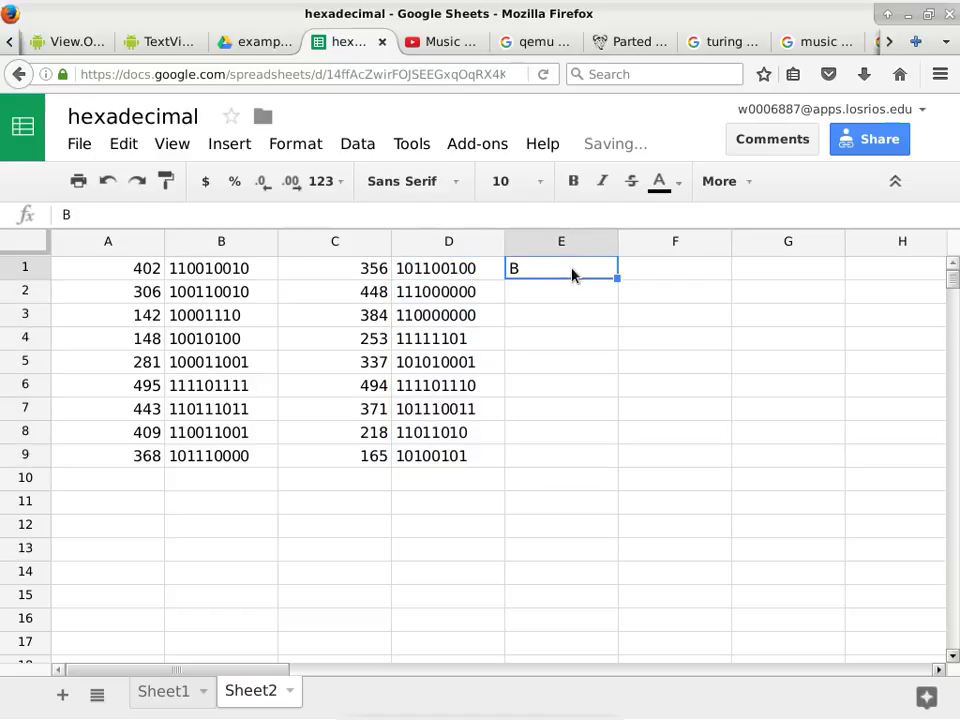
Clear the letter in E1 and enter the first binary number's hexadecimal digits 1, 6 and 4 in E1, F1 and G1.
key(Delete)
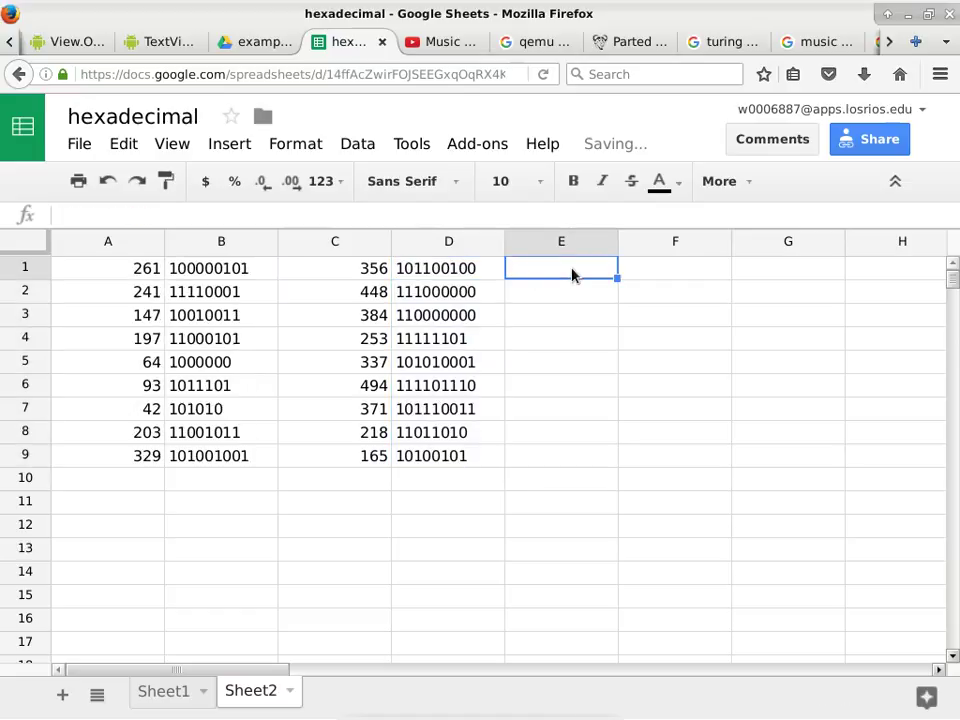
click(812, 272)
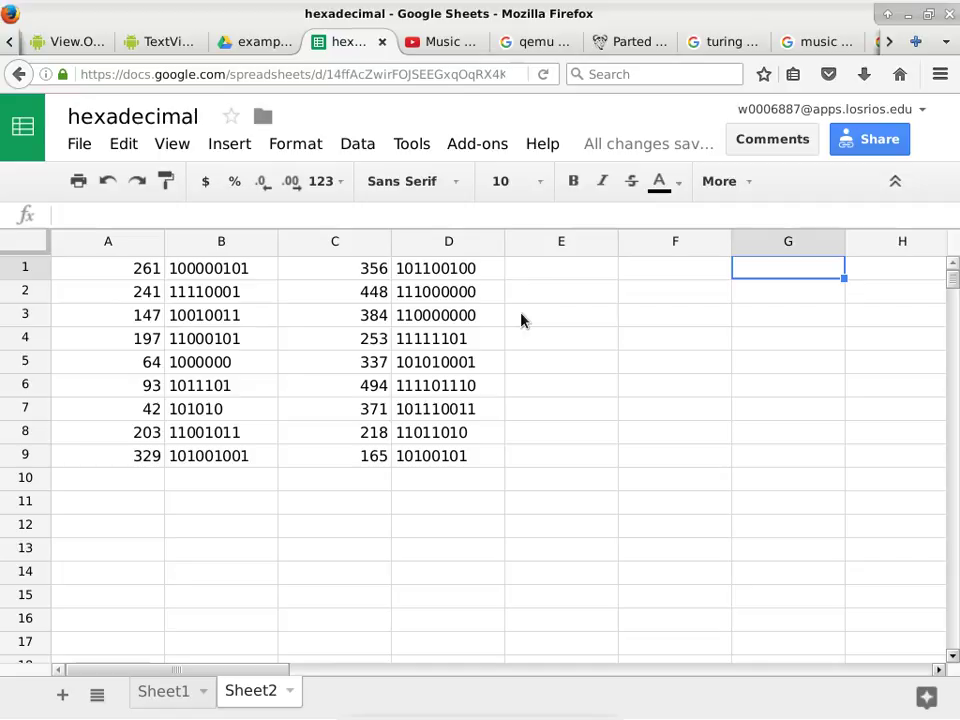
text(4)
key(Left)
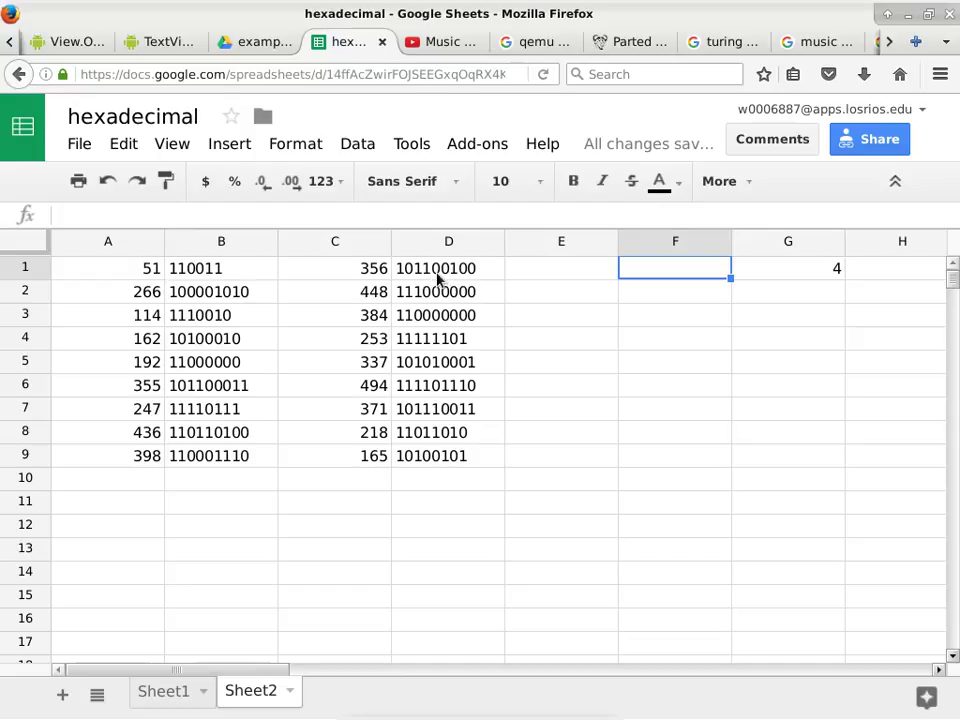
text(6)
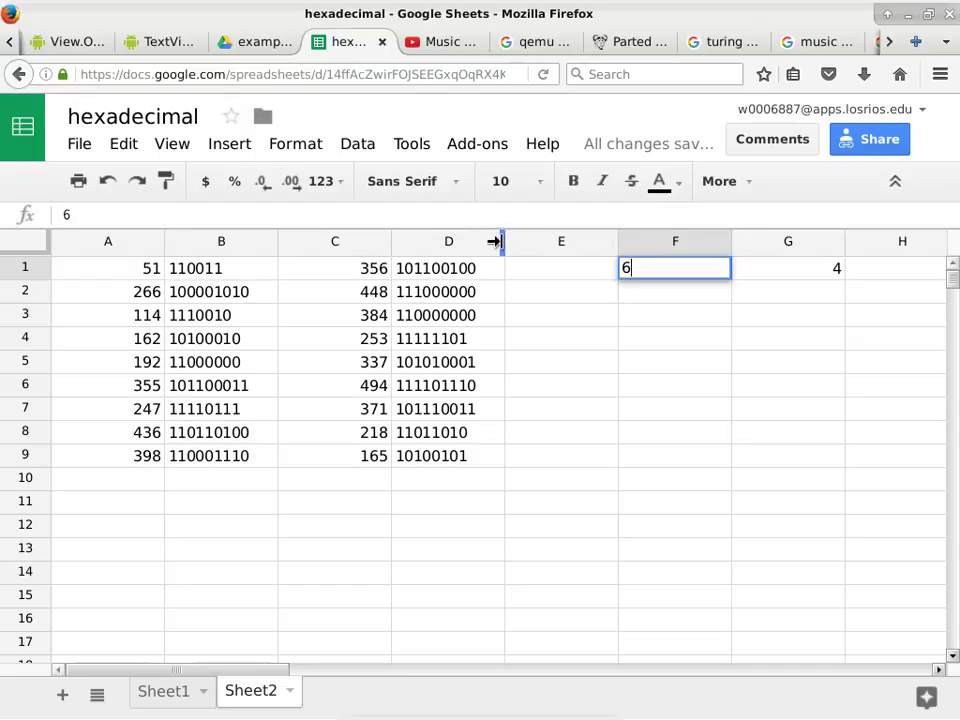
click(561, 270)
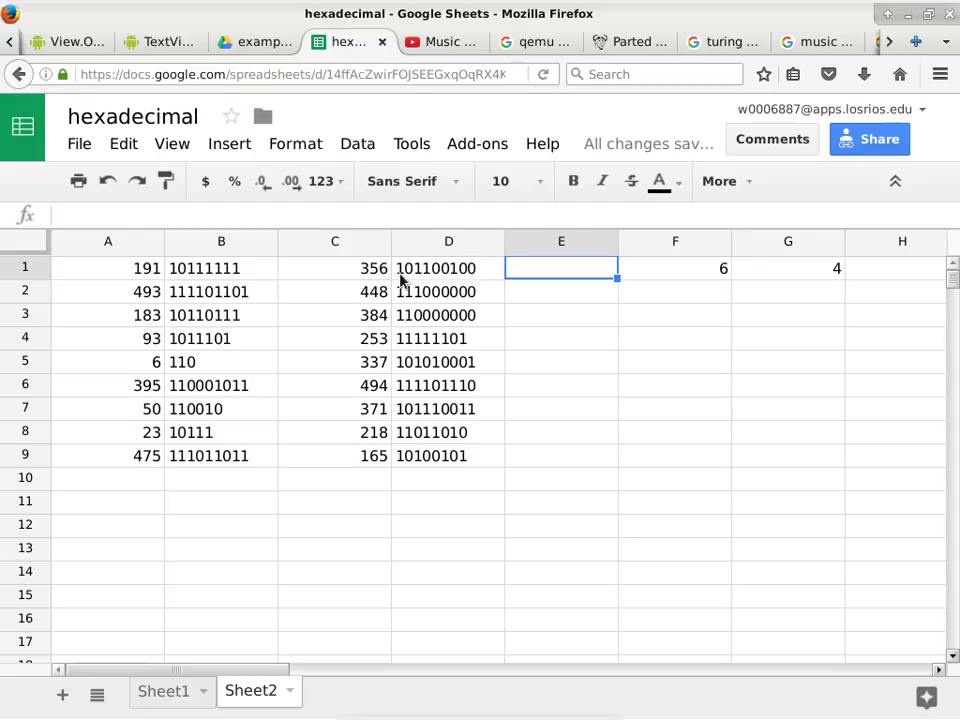
text(1)
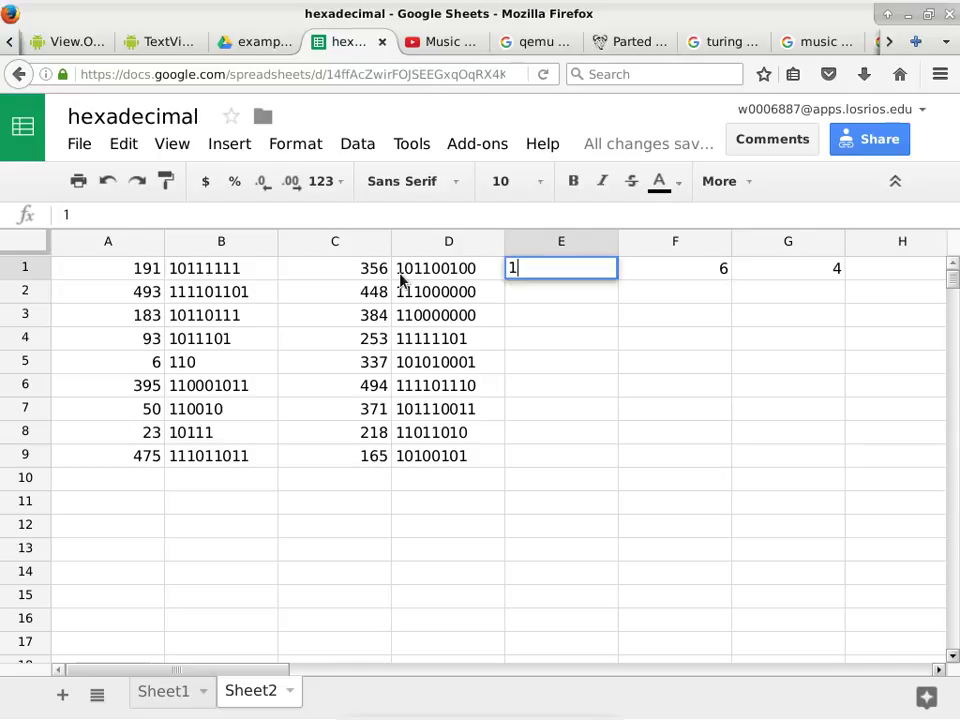
key(Return)
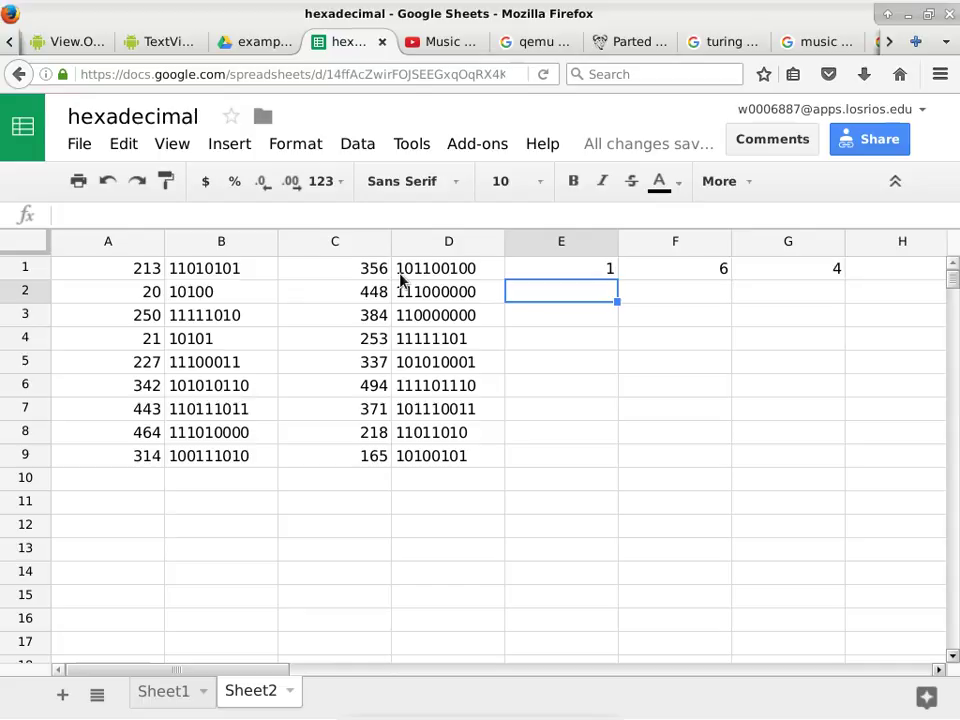
Hide columns A and B, which hold the random number formulas and their binary conversions.
click(110, 244)
shift+click(212, 244)
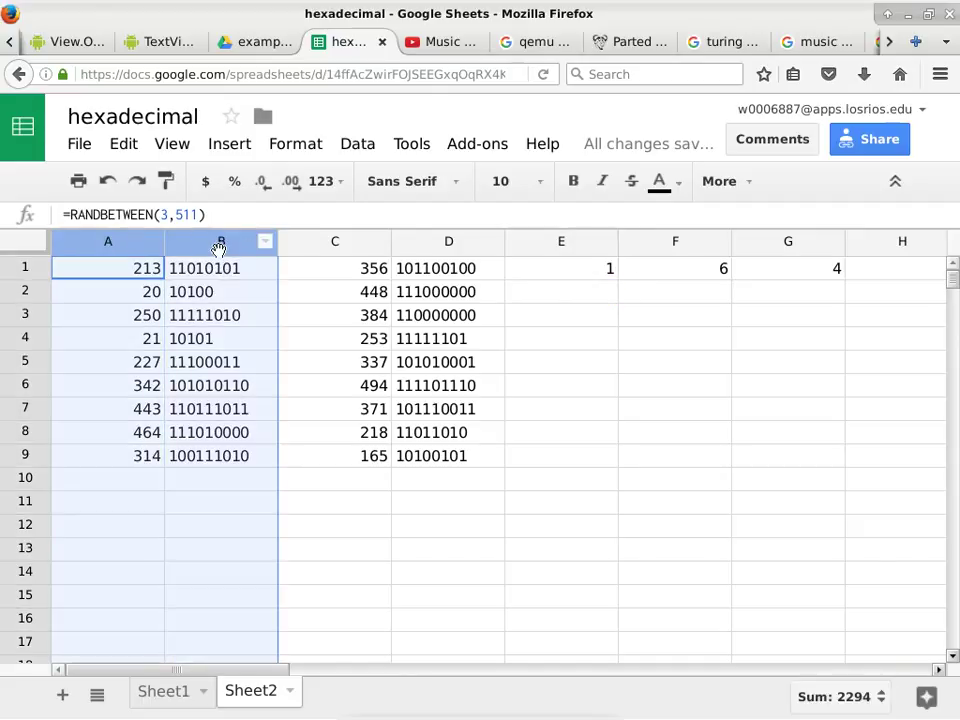
click(178, 154)
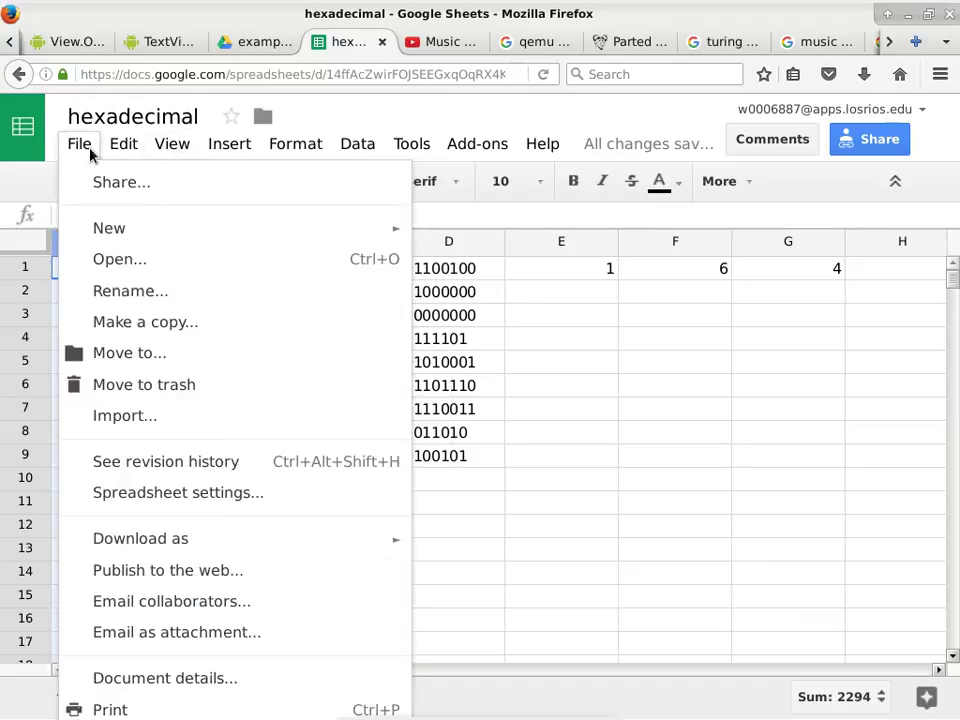
mouse_move(113, 152)
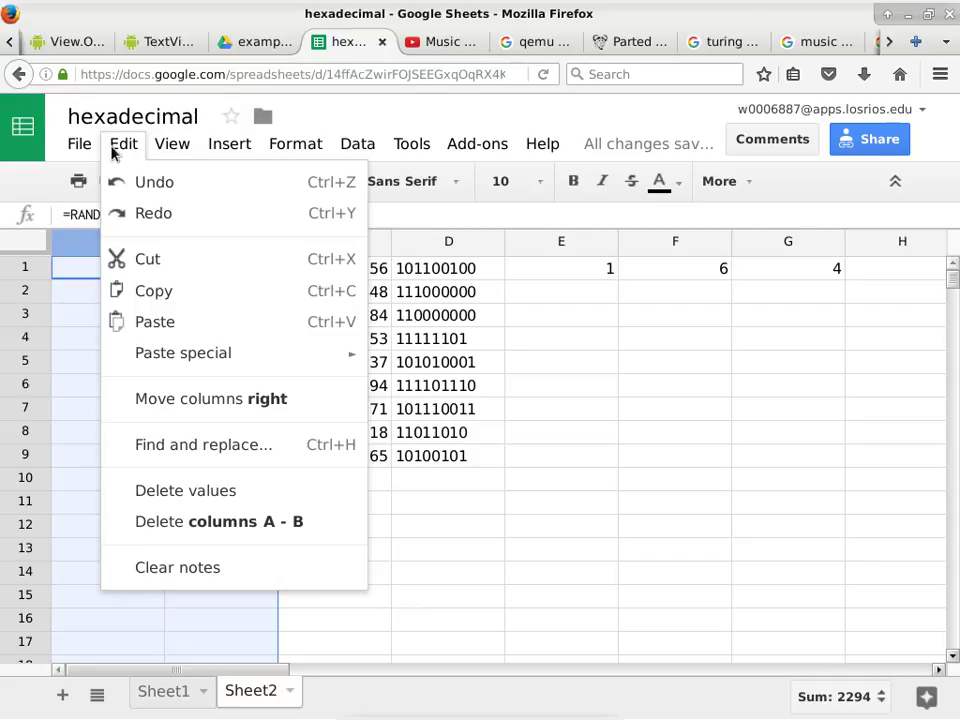
click(113, 152)
right_click(111, 244)
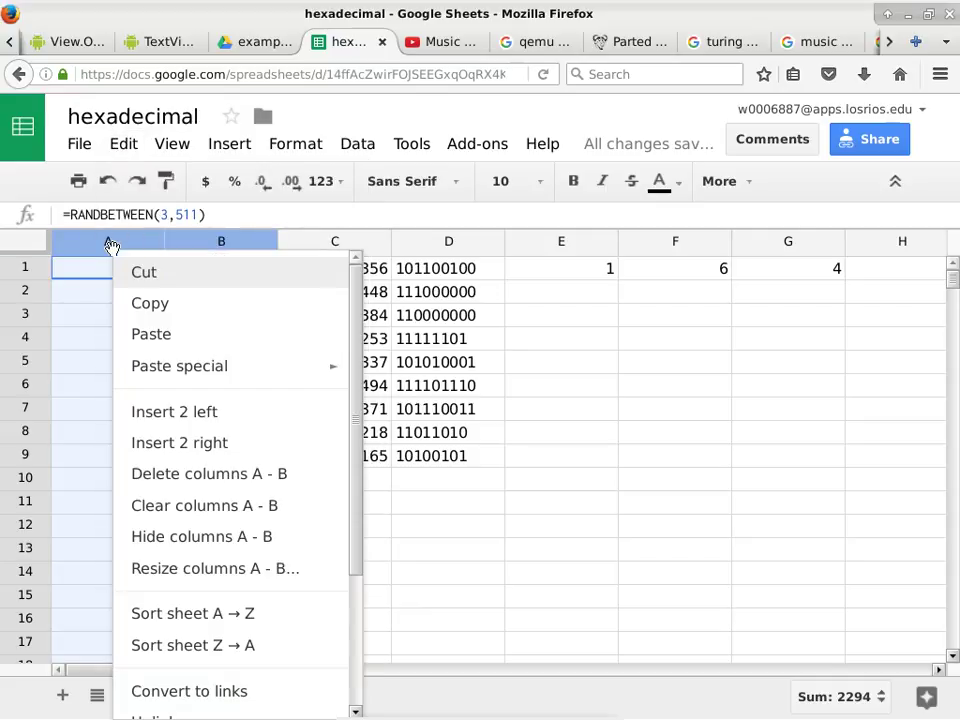
drag(356, 377, 358, 545)
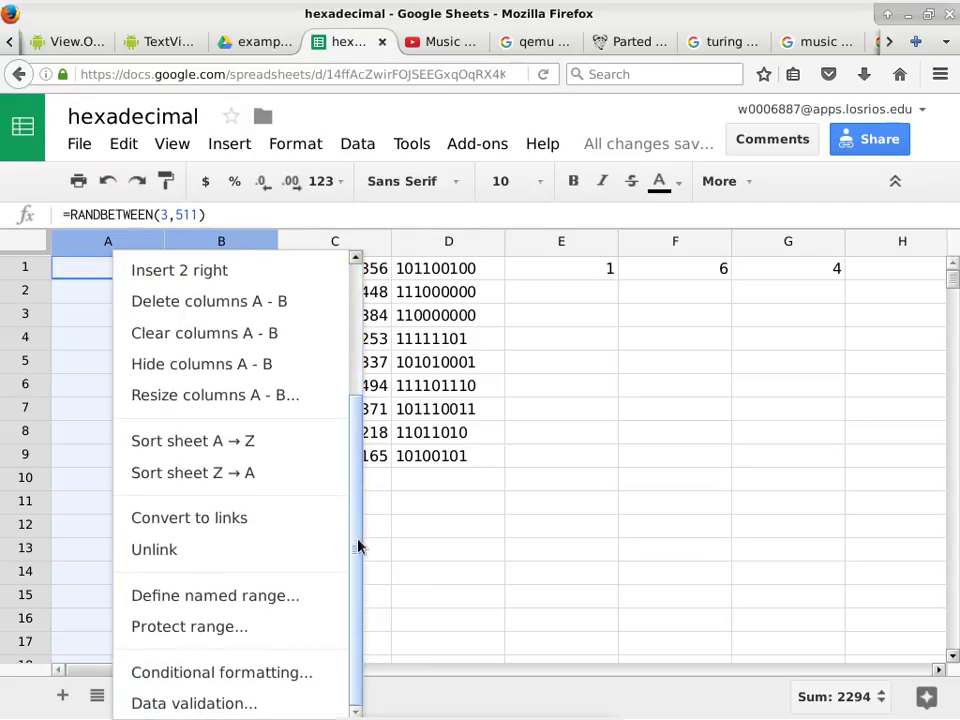
click(215, 368)
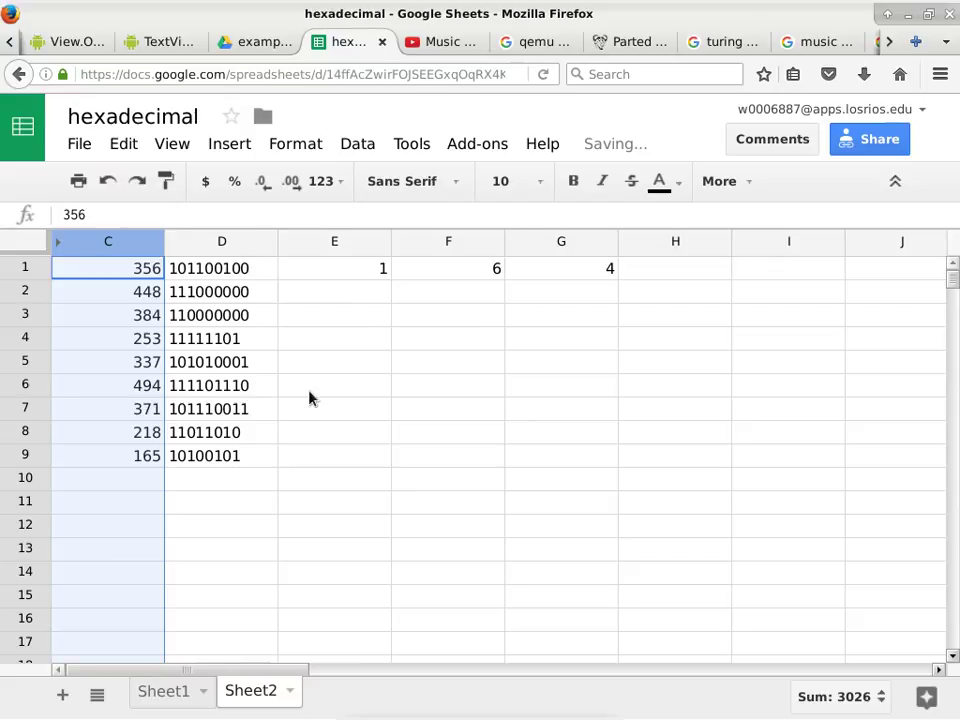
Enter the lower hexadecimal digits of the binary number in D2: 0 in G2 and C in F2.
click(223, 300)
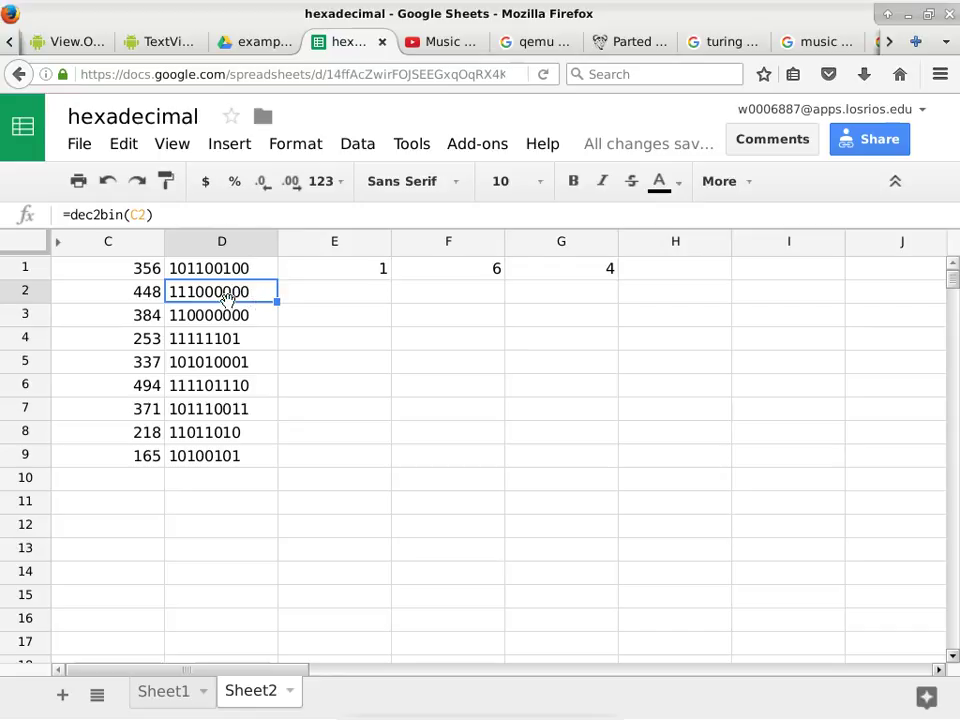
click(598, 297)
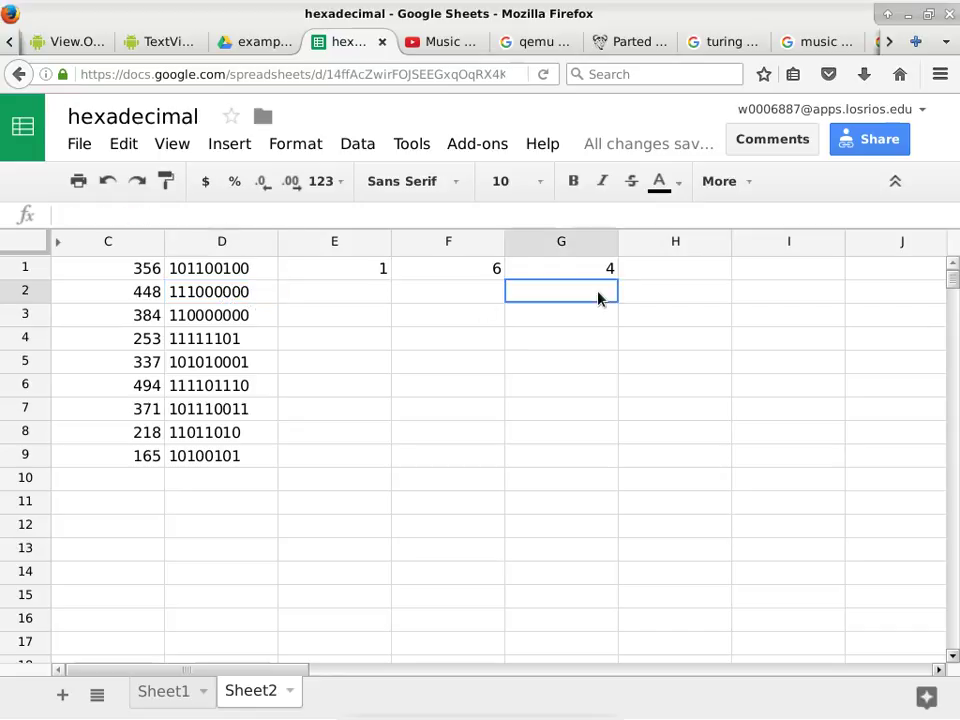
text(0)
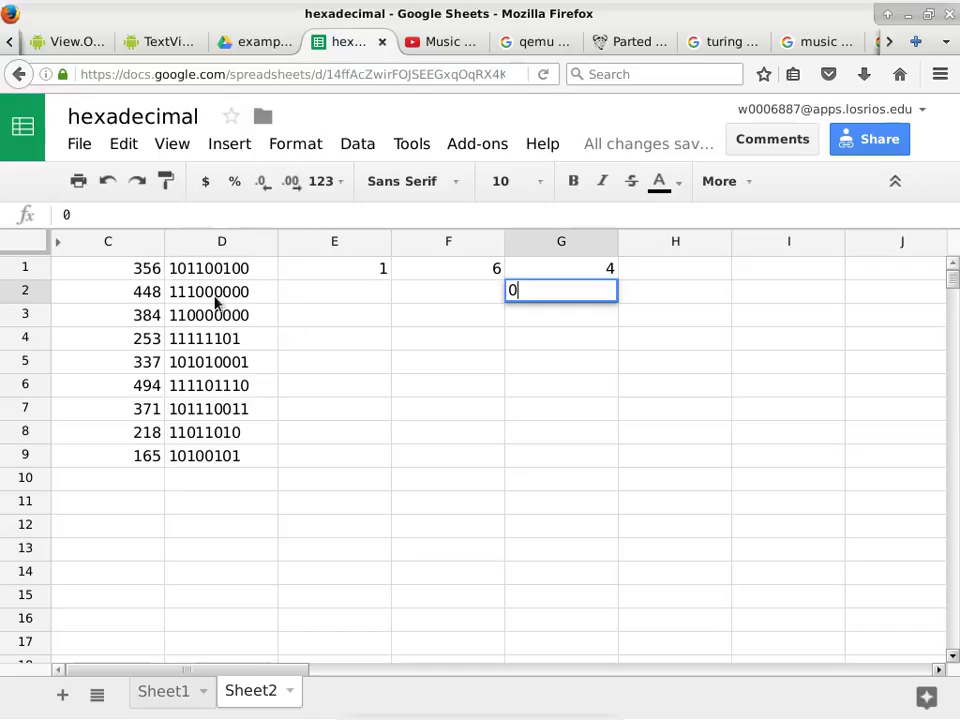
click(457, 297)
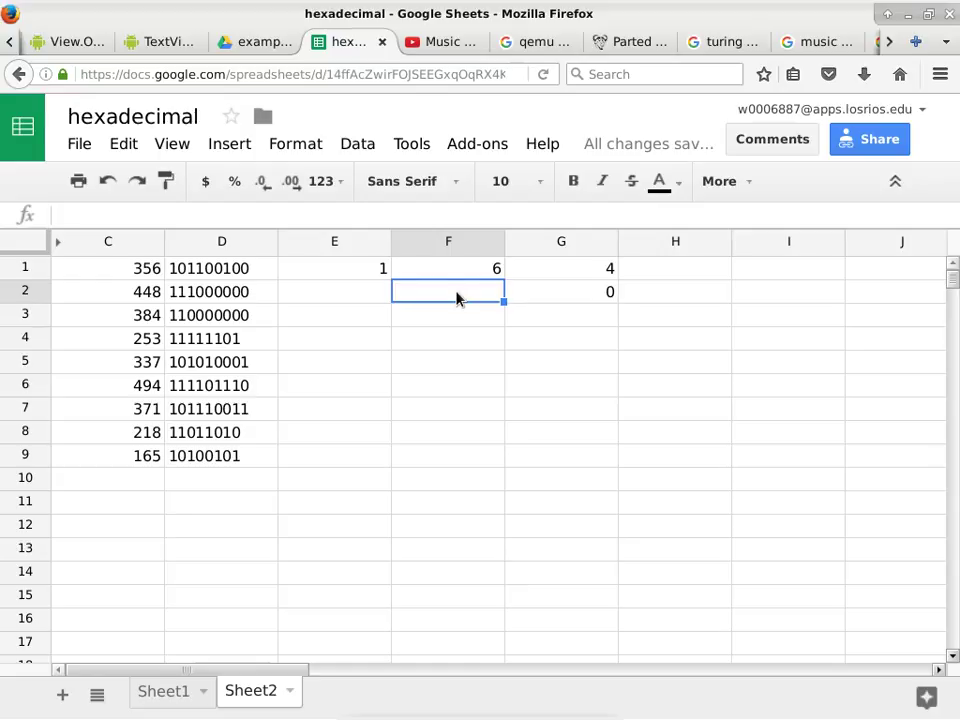
text(C)
key(Return)
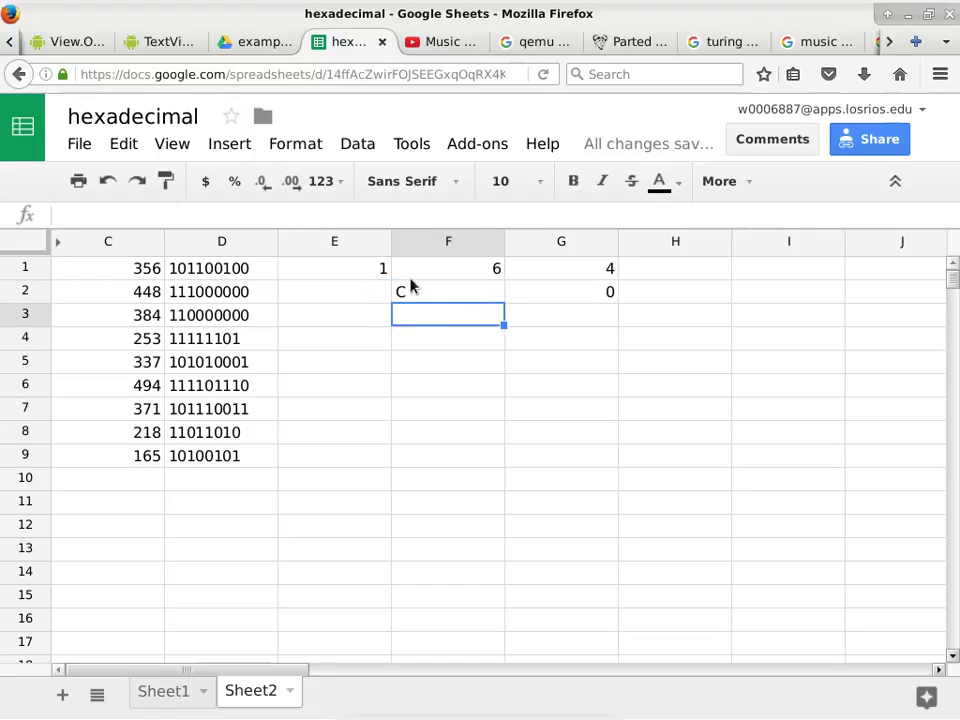
Narrow columns E through G together so each is just wide enough for a single hexadecimal digit.
click(320, 253)
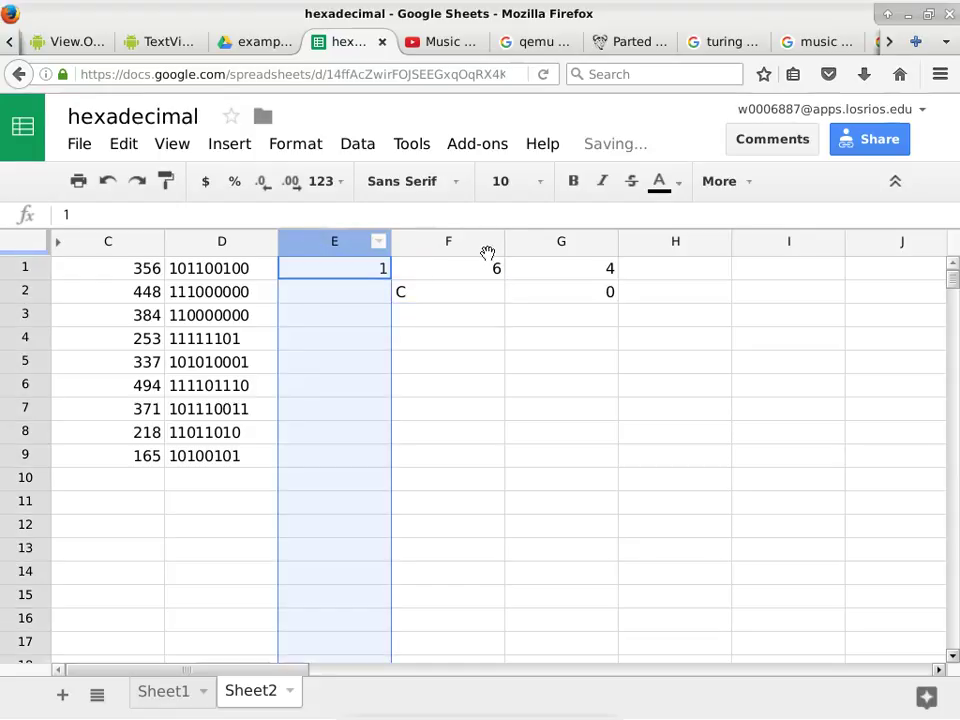
shift+click(584, 244)
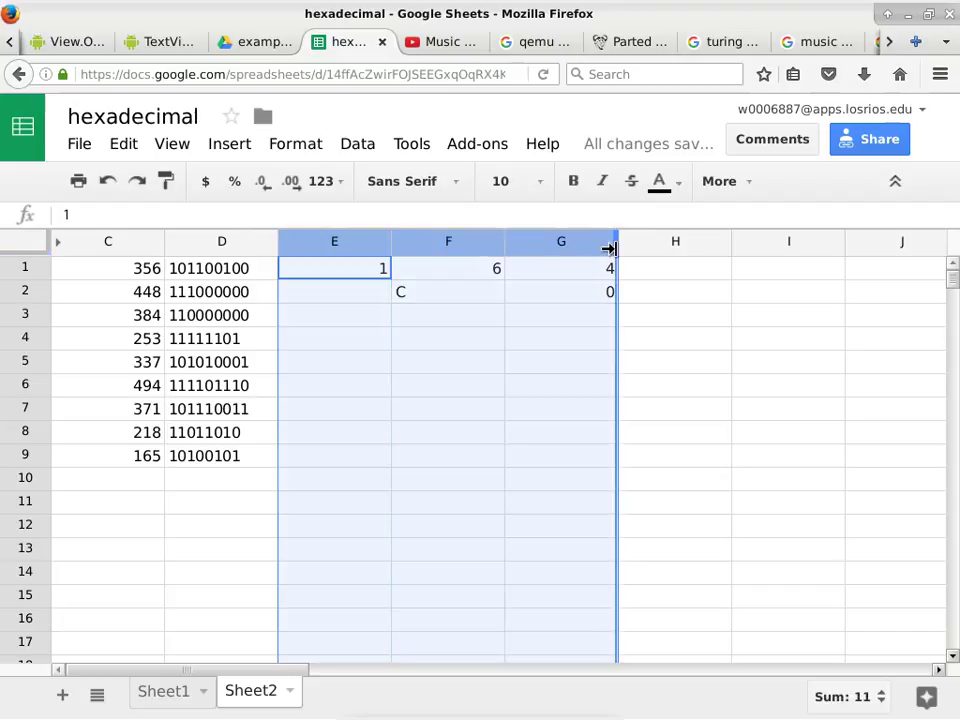
drag(617, 243, 515, 243)
Enter 1 in E2 as the leading hexadecimal digit of the second number.
click(288, 294)
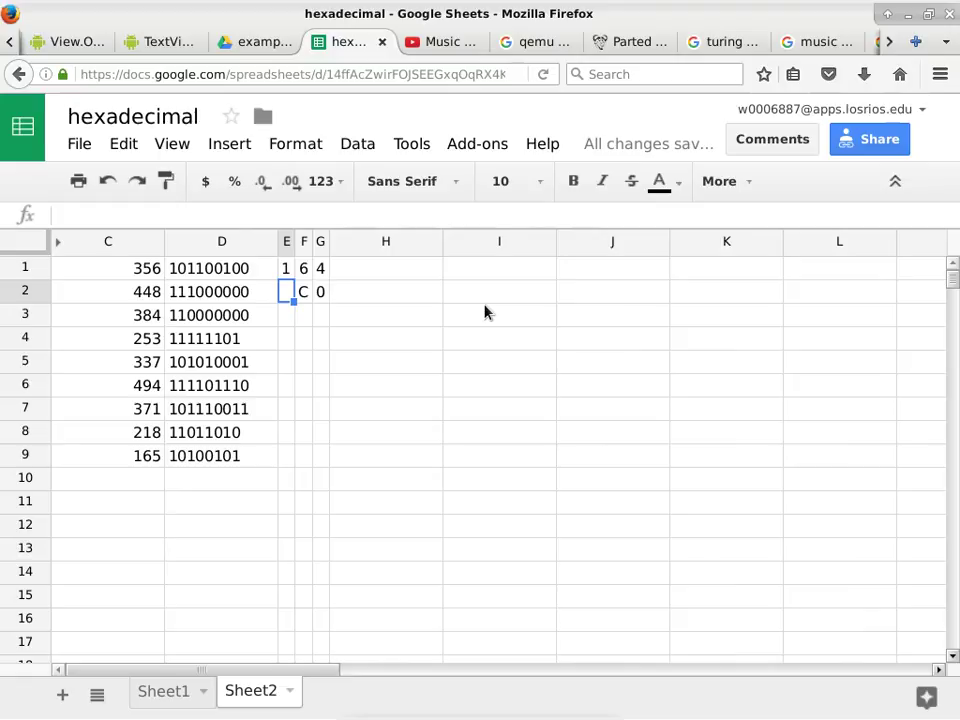
text(1)
key(Return)
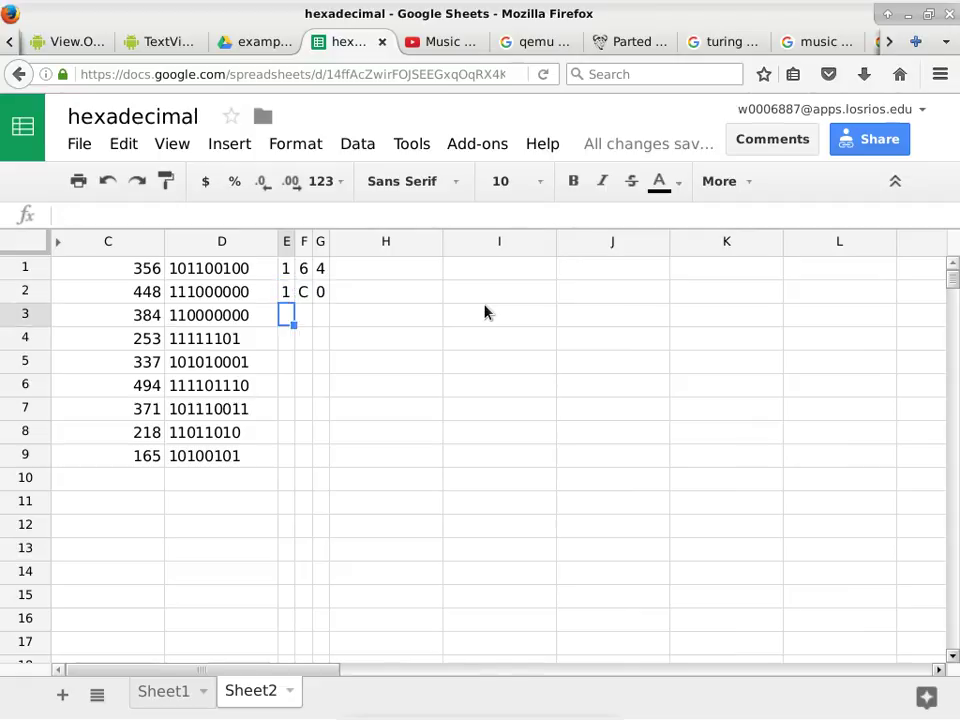
Replace the decimal number in C3 with 67.
key(Left)
key(Left)
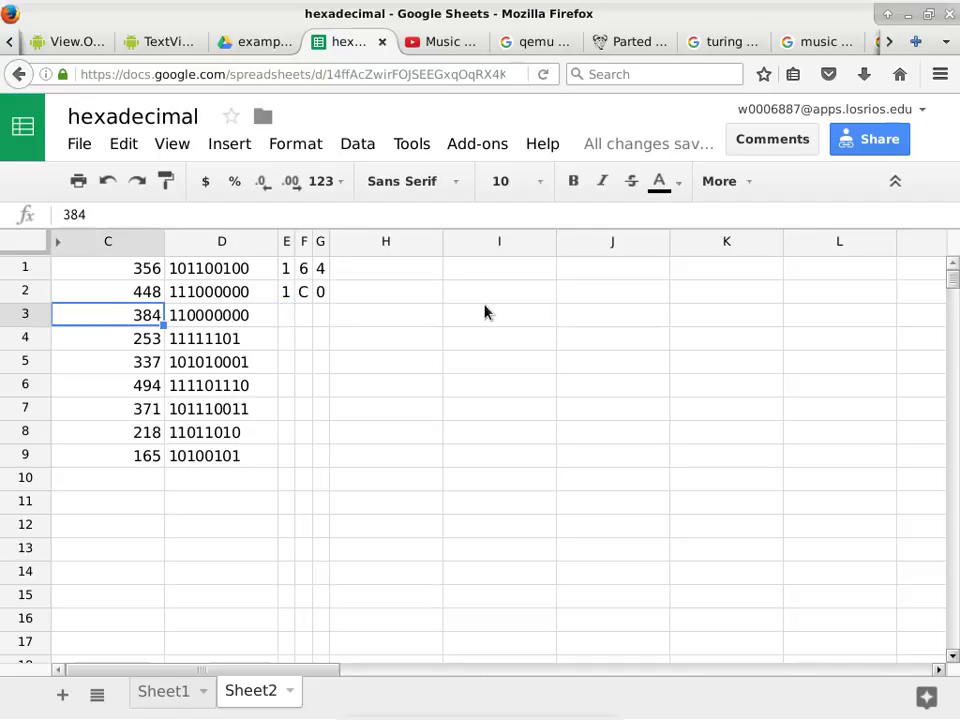
text(67)
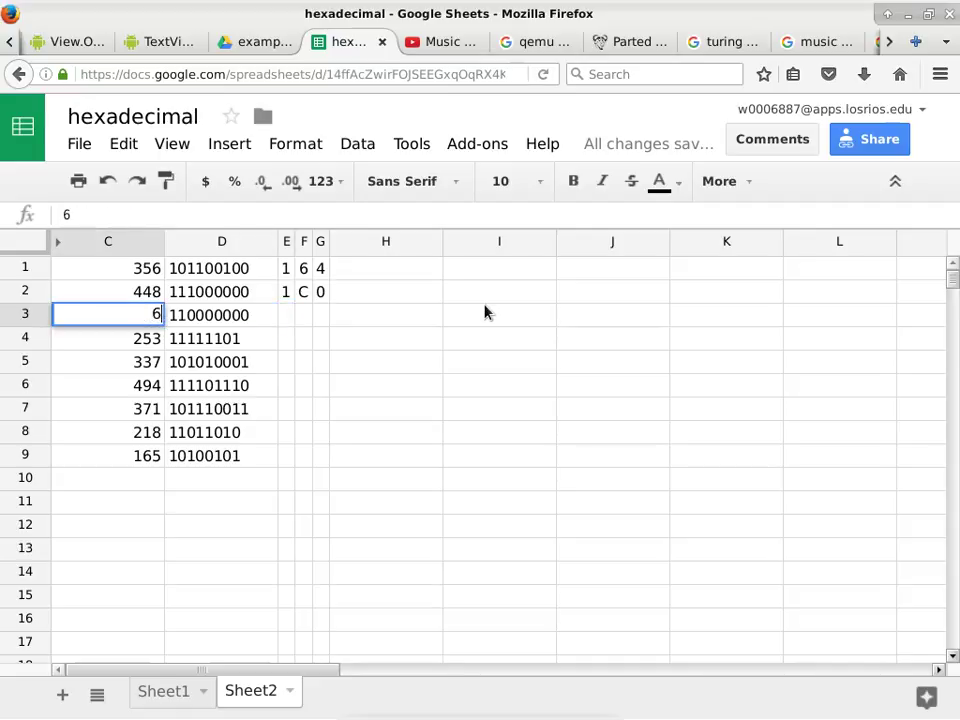
key(Right)
Enter the hexadecimal digits of the binary number in D3: 3 in G3, 4 in F3 and 0 in E3.
key(Right)
key(Right)
key(Right)
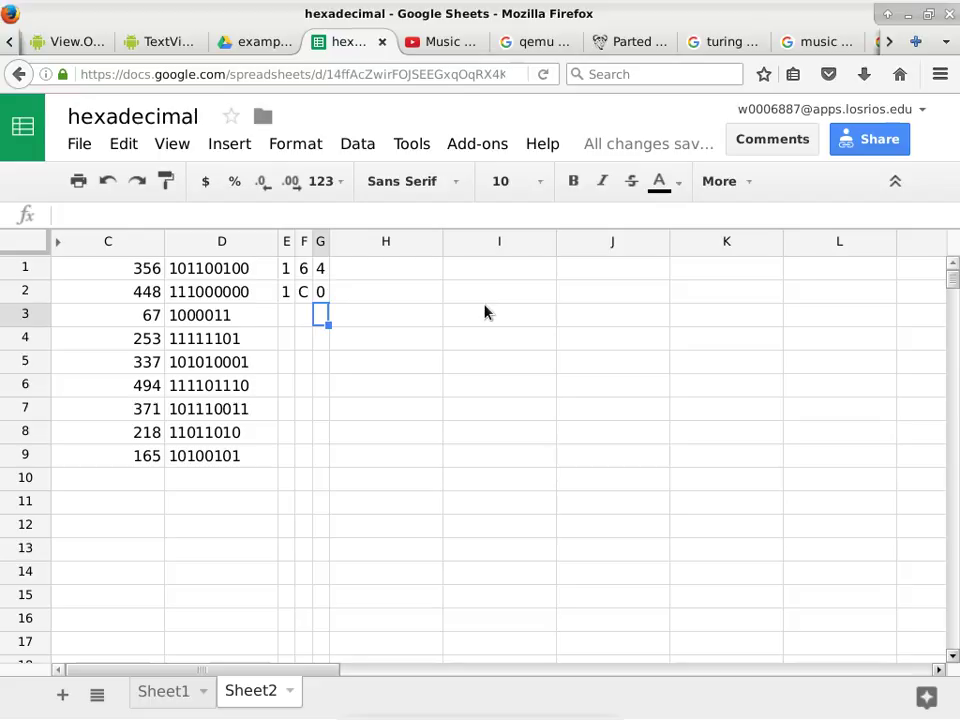
text(3)
key(Left)
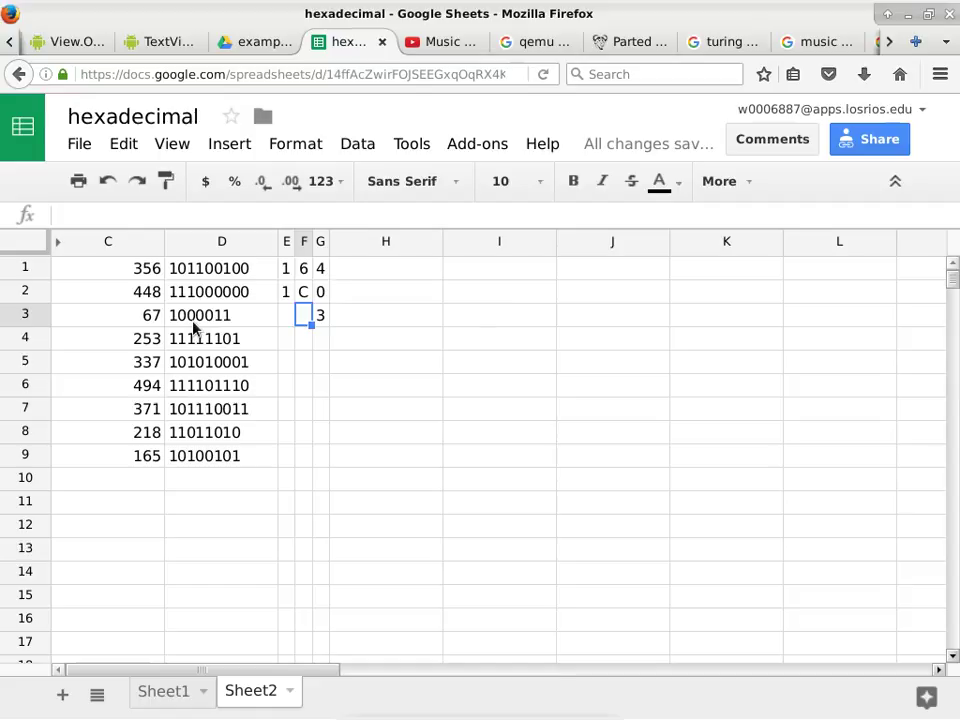
text(4)
key(Left)
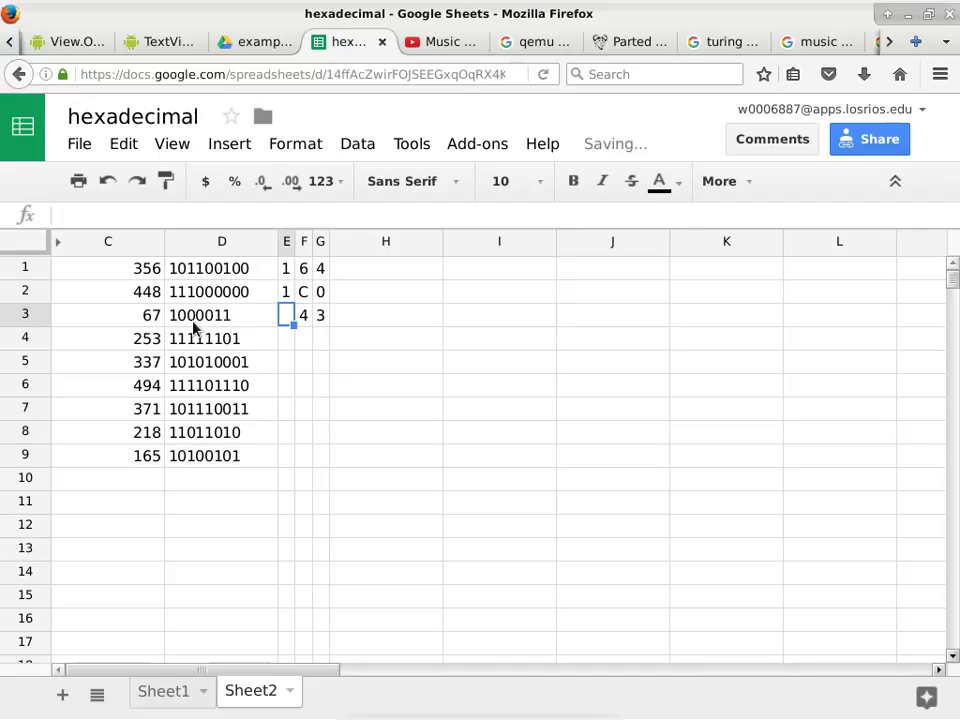
text(0)
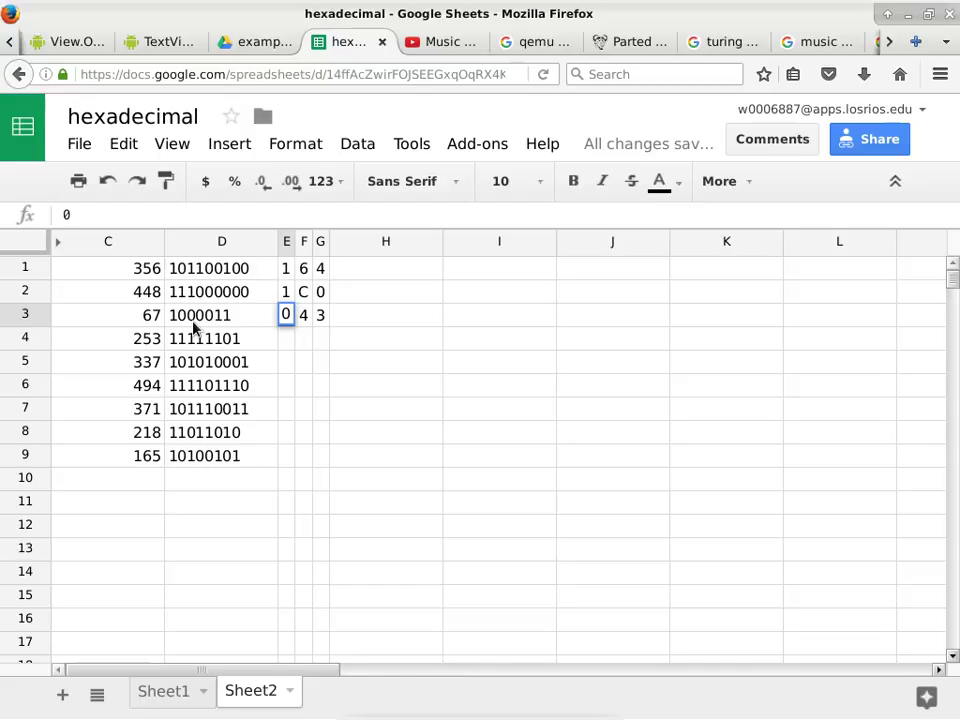
key(Return)
Enter the hexadecimal digits of the binary number in D4: D in G4, F in F4 and 0 in E4.
key(Right)
key(Right)
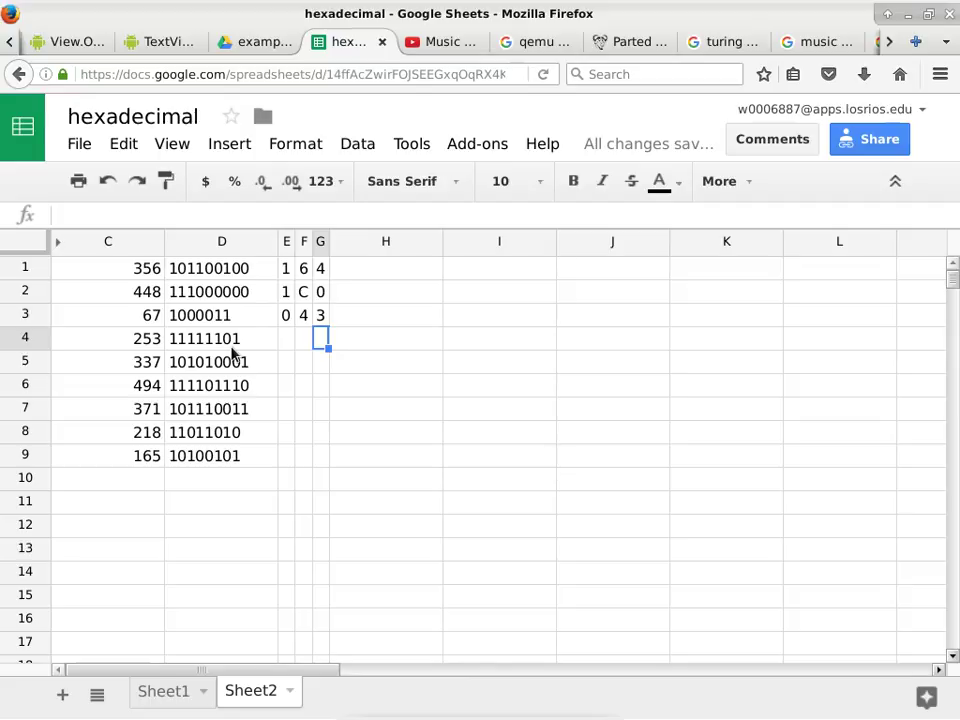
text(D)
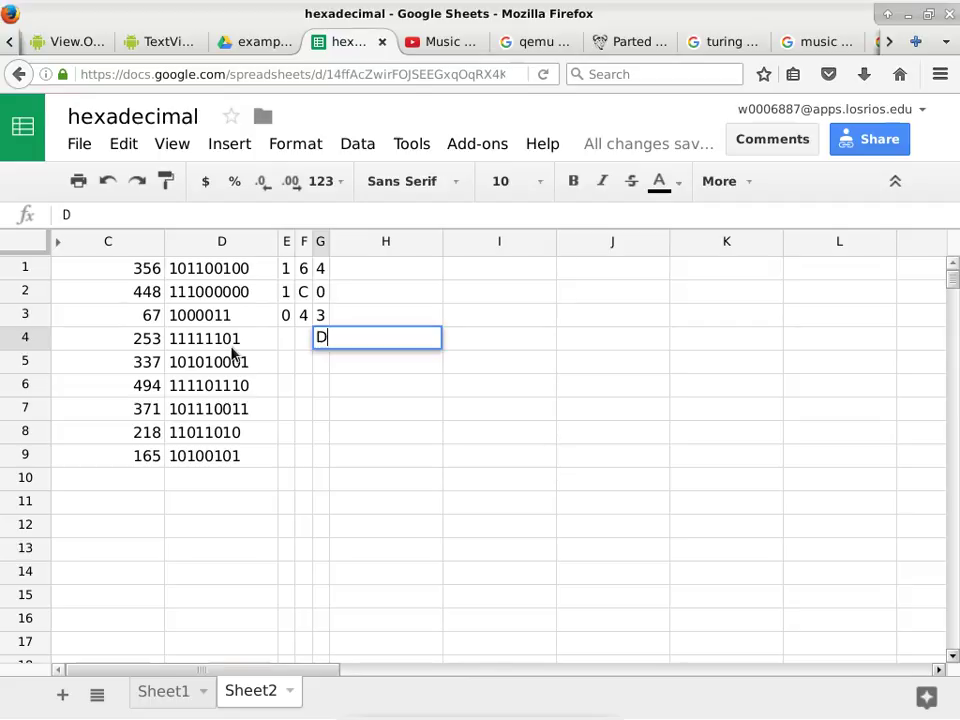
key(Left)
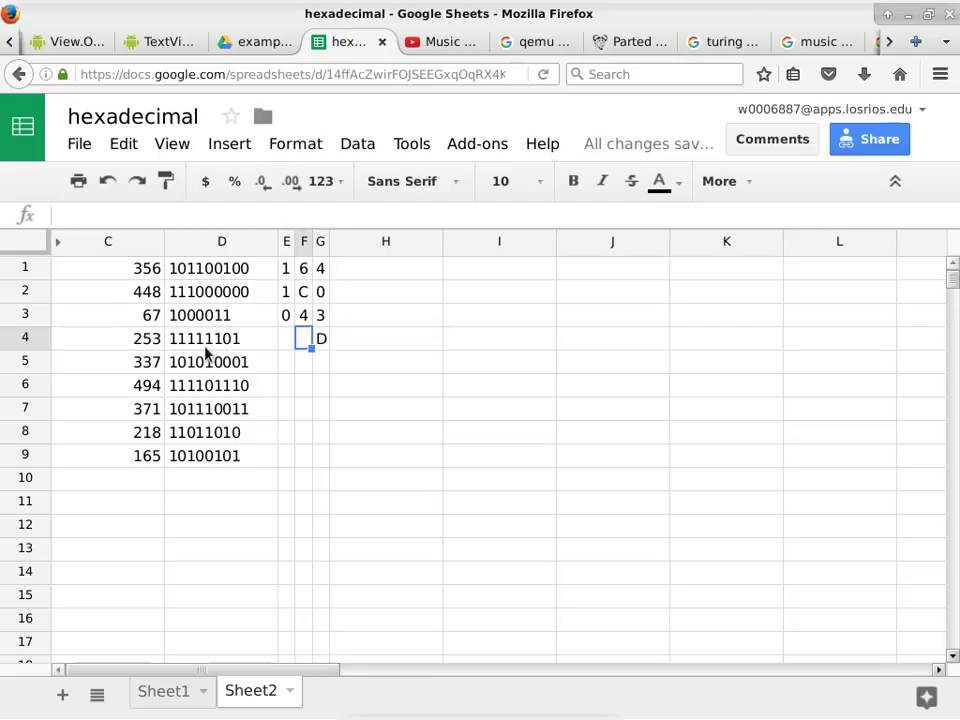
text(F)
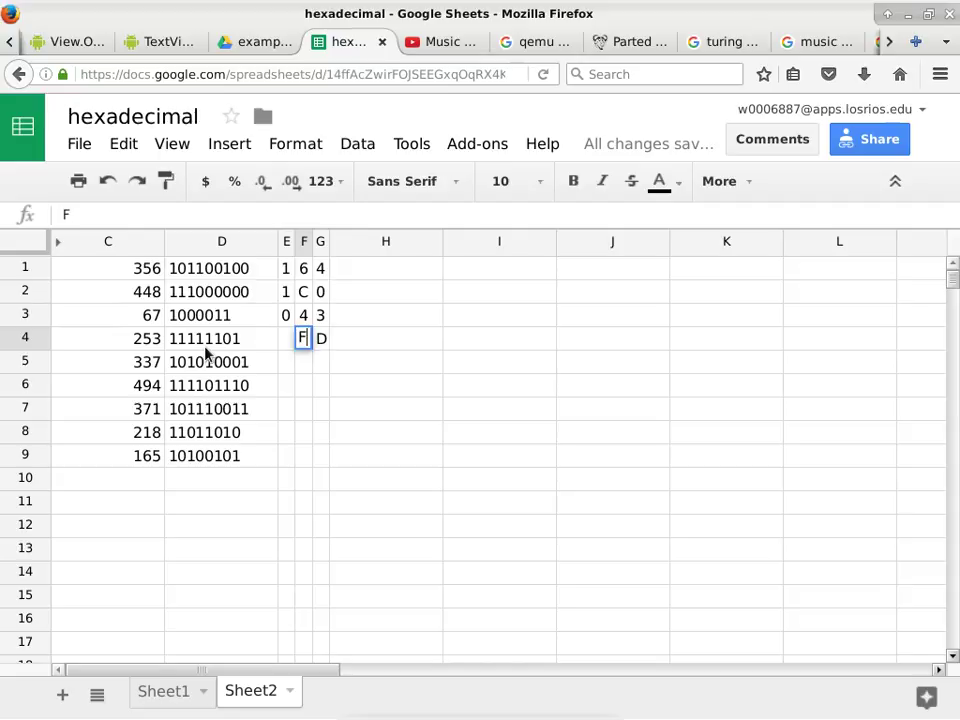
key(Left)
text(0)
key(Return)
Enter the hexadecimal digits of the binary number in D5: 1 in G5, 5 in F5 and 1 in E5.
key(Right)
key(Right)
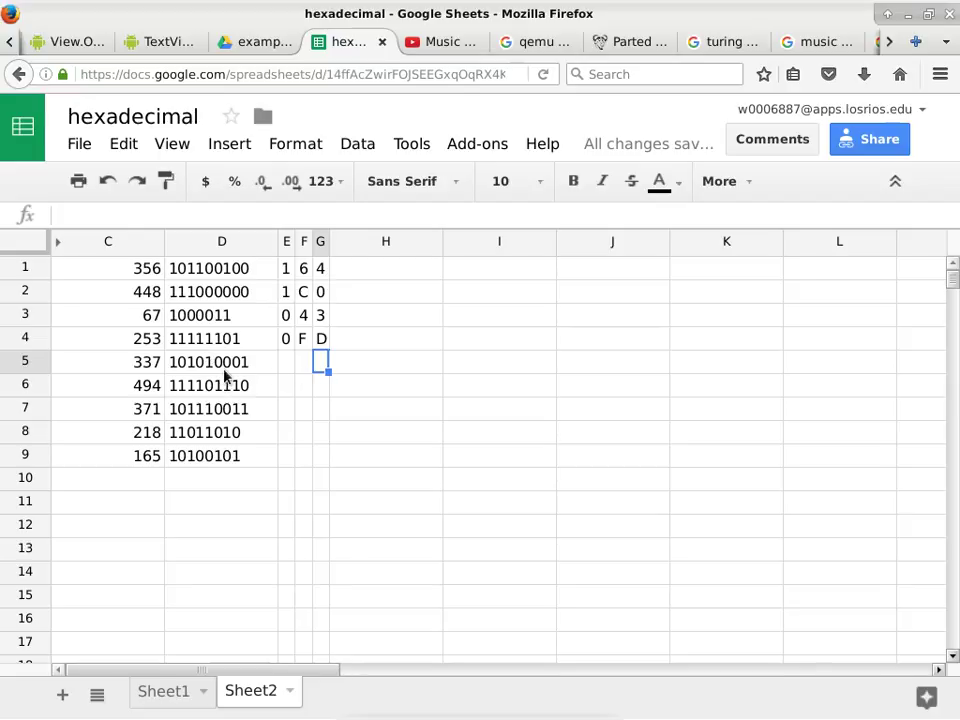
text(1)
click(300, 370)
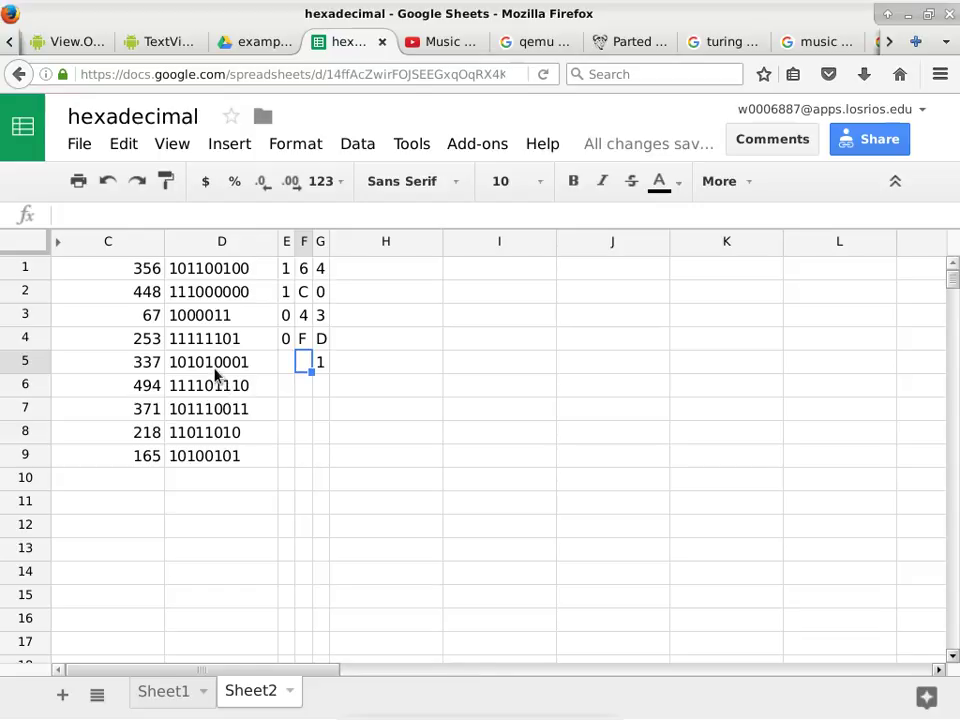
text(5)
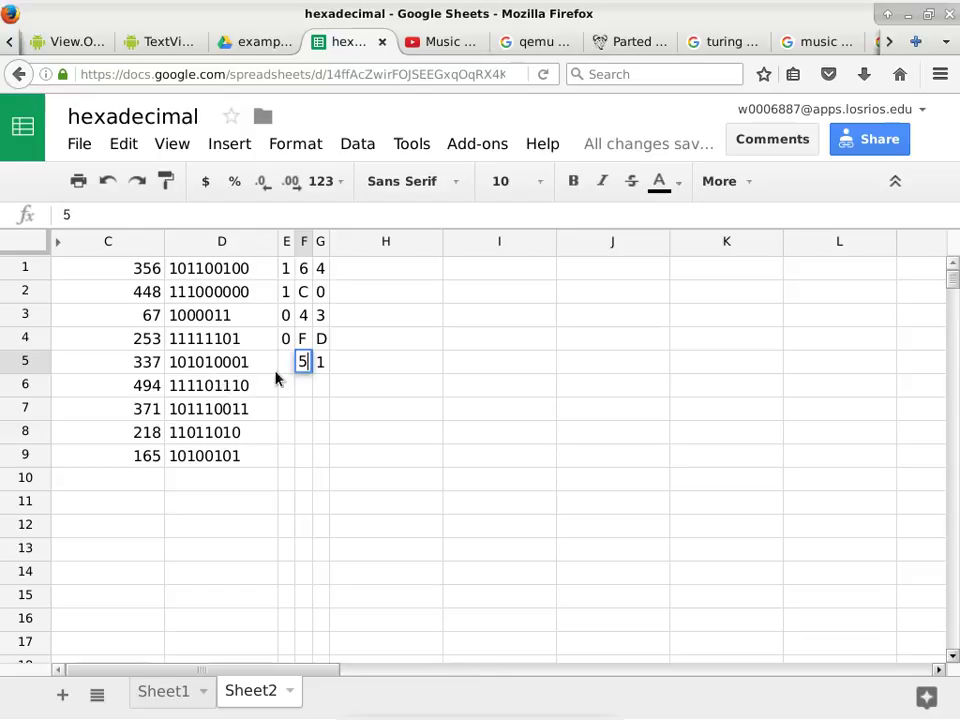
click(286, 364)
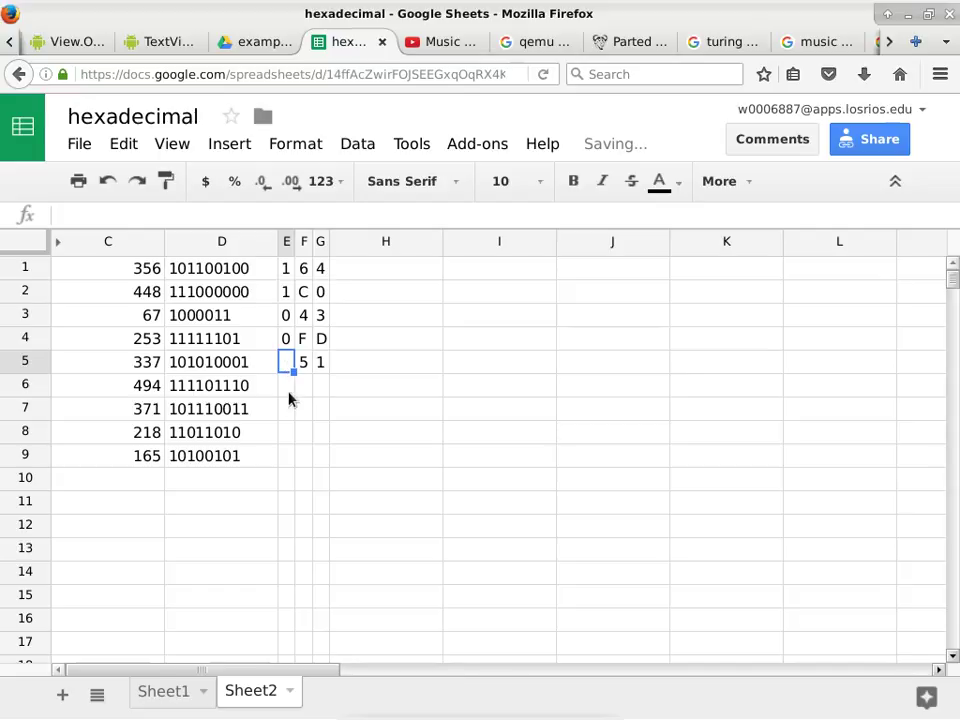
text(1)
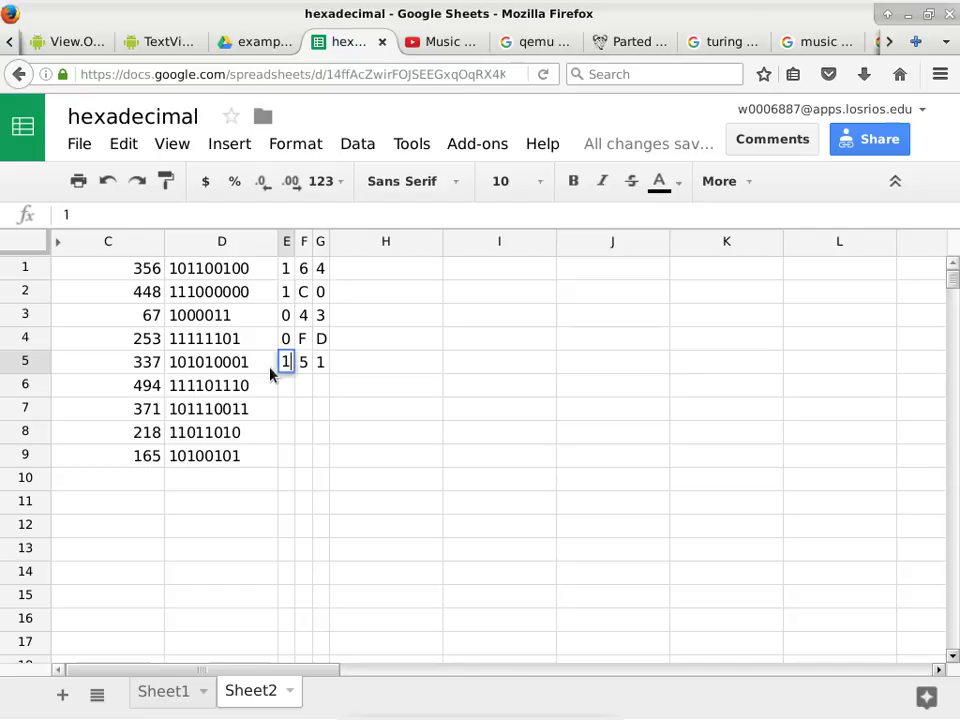
click(318, 390)
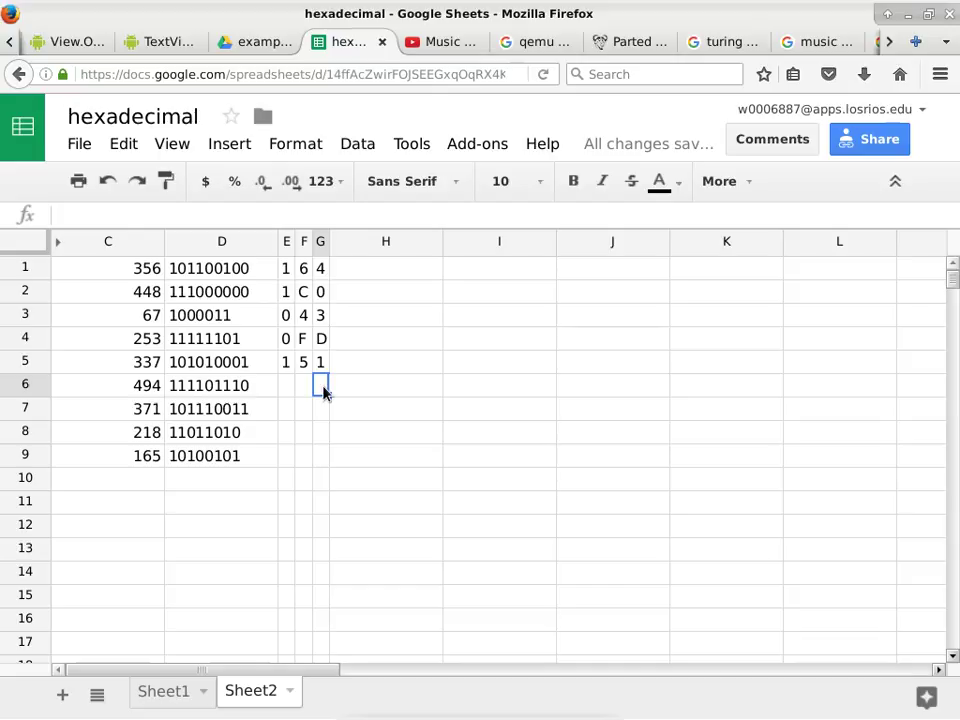
Switch to Logisim, view the ROM's contents in the hex editor with the first word at address 00 selected, and close the editor.
key(alt+Tab)
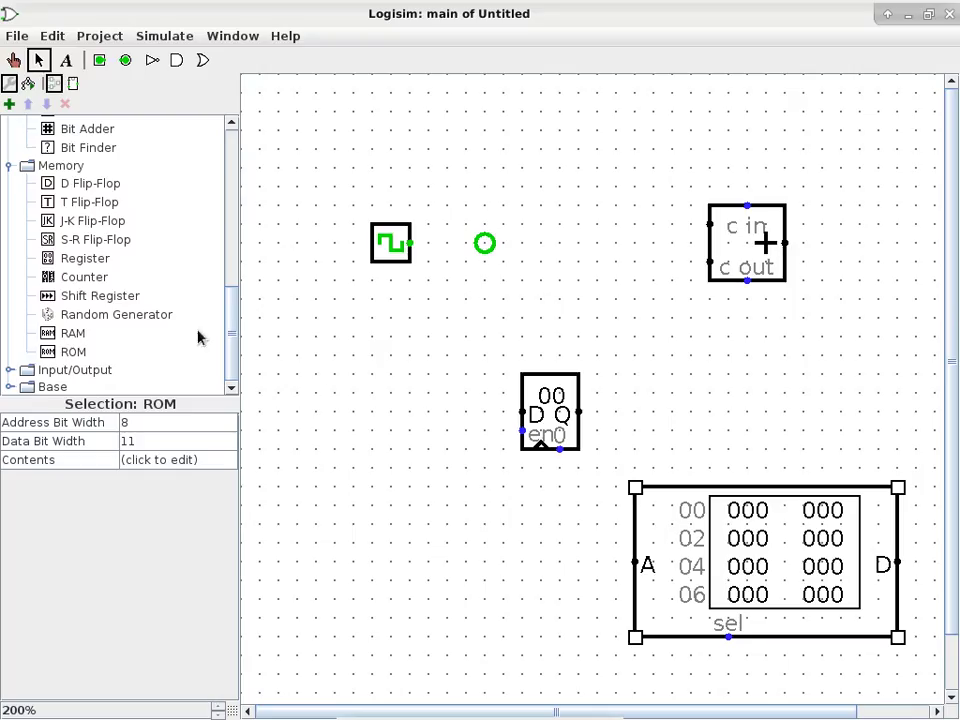
right_click(749, 519)
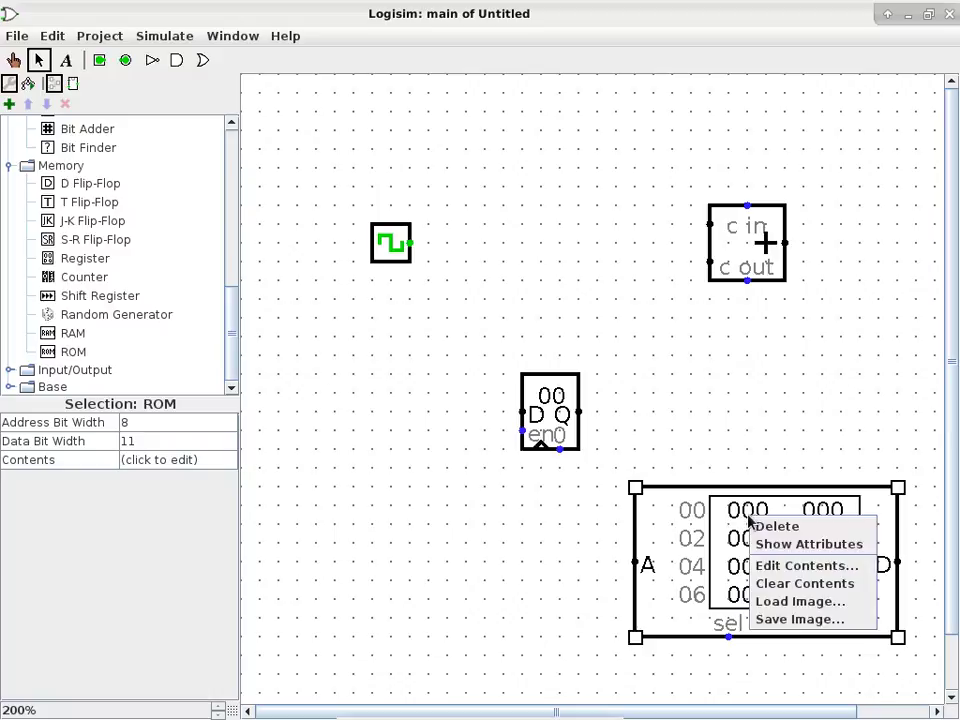
click(785, 566)
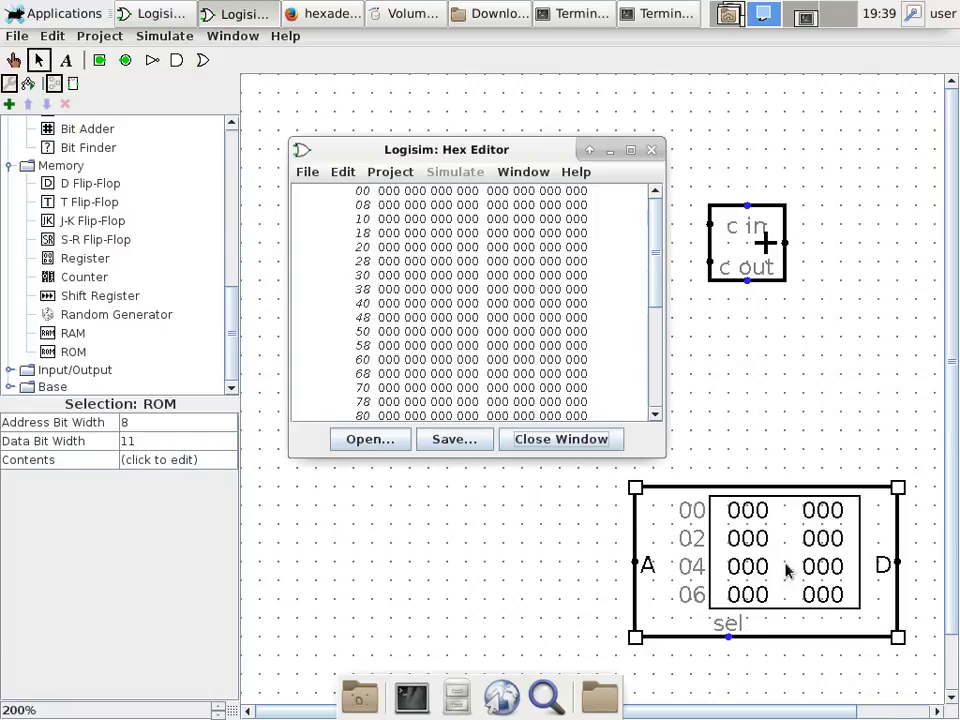
click(388, 190)
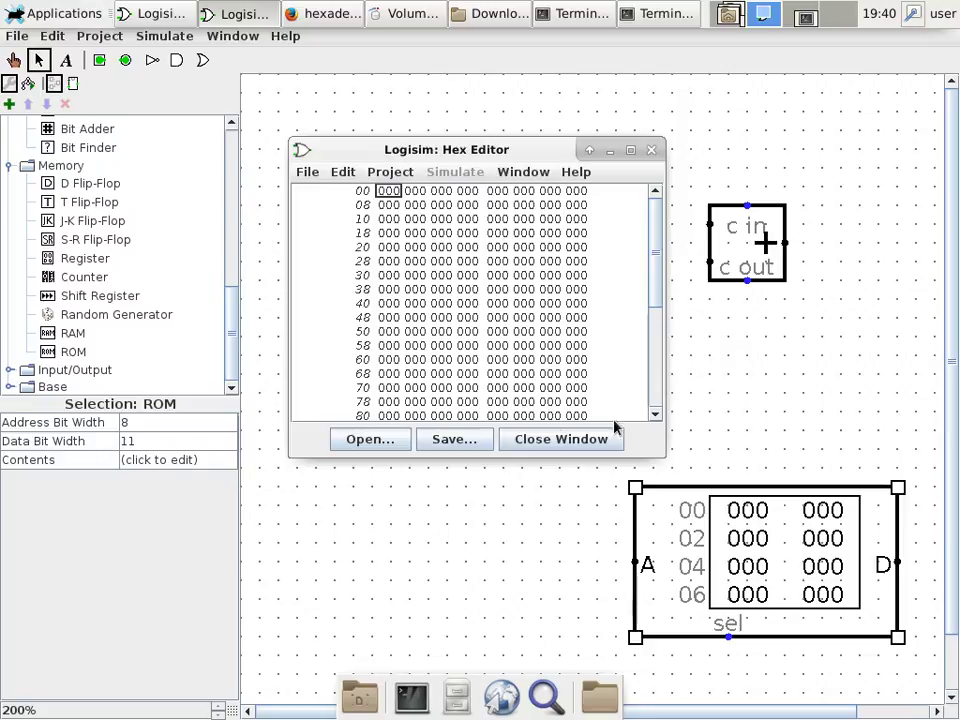
click(562, 440)
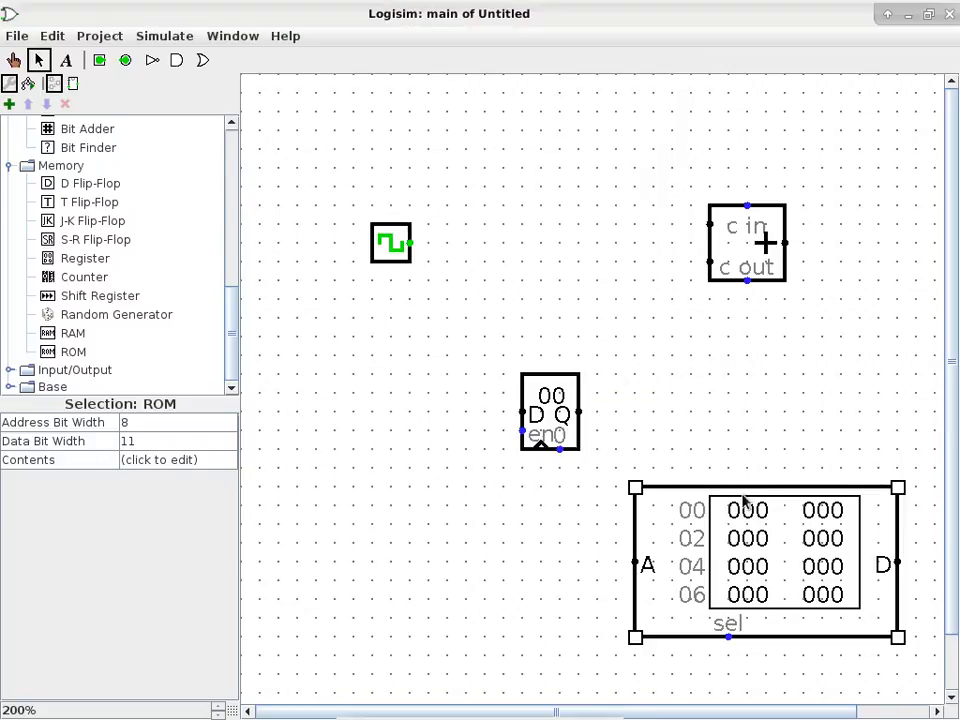
Rearrange the circuit so the register sits just left of the adder near the canvas top, with the ROM centred below them.
drag(728, 234, 748, 159)
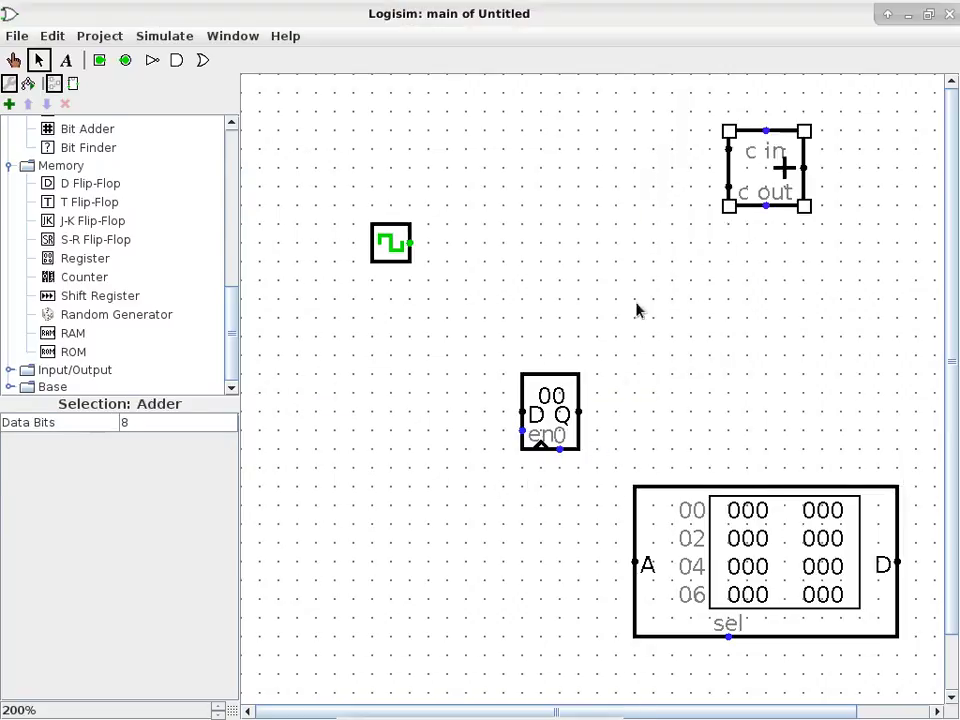
drag(539, 413, 615, 170)
drag(752, 566, 584, 491)
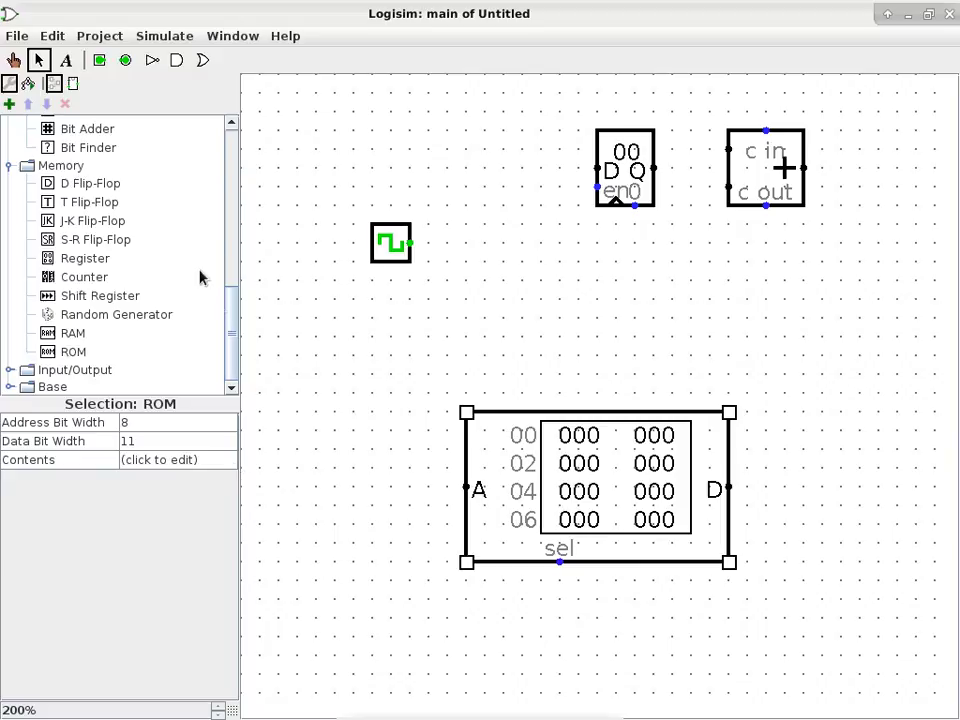
Place a 1-bit constant with value 0x1 below the ROM and wire it to the ROM's sel input.
drag(231, 321, 232, 164)
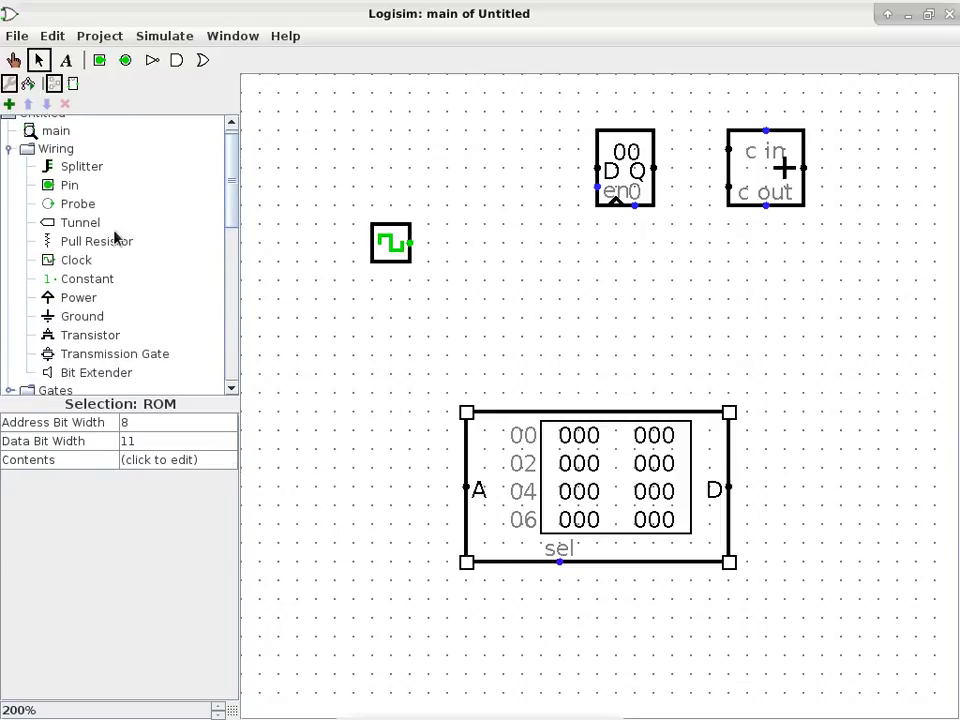
click(62, 279)
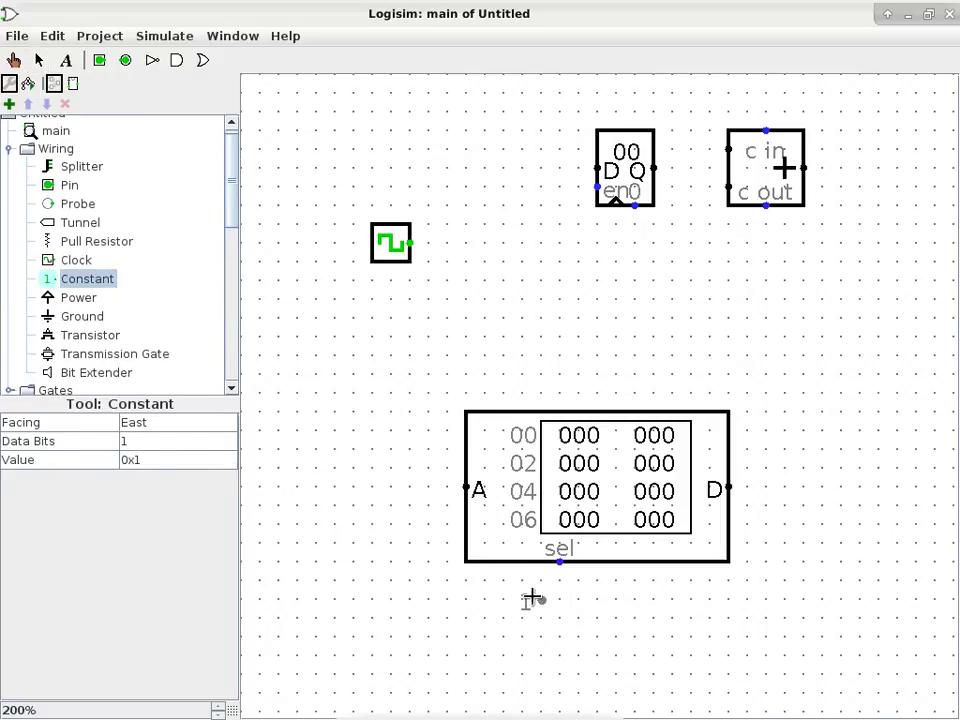
click(540, 599)
drag(540, 602, 559, 563)
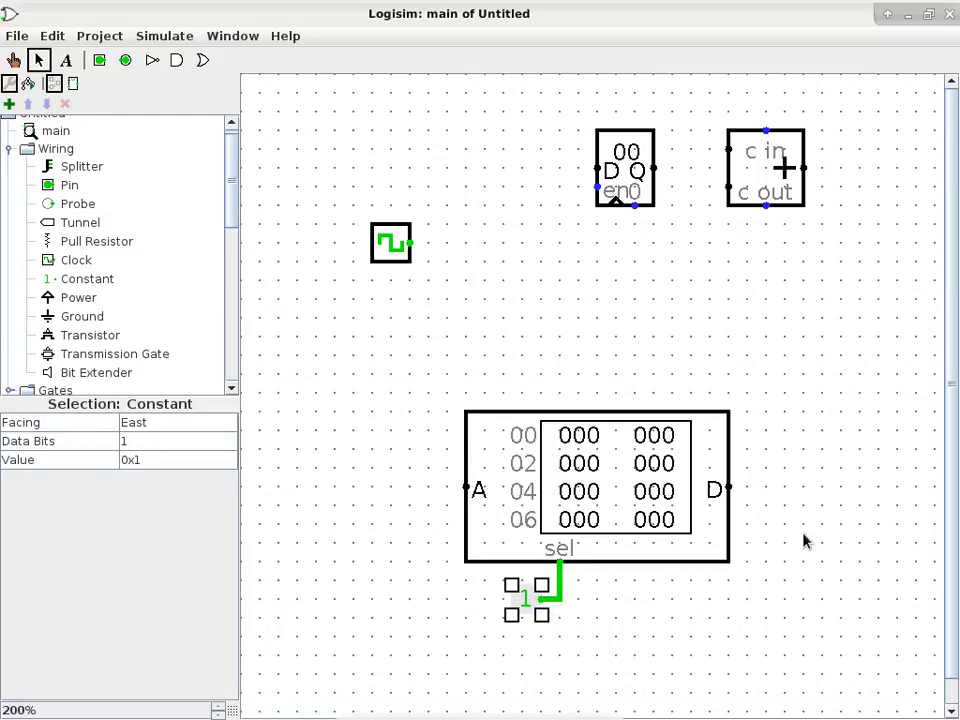